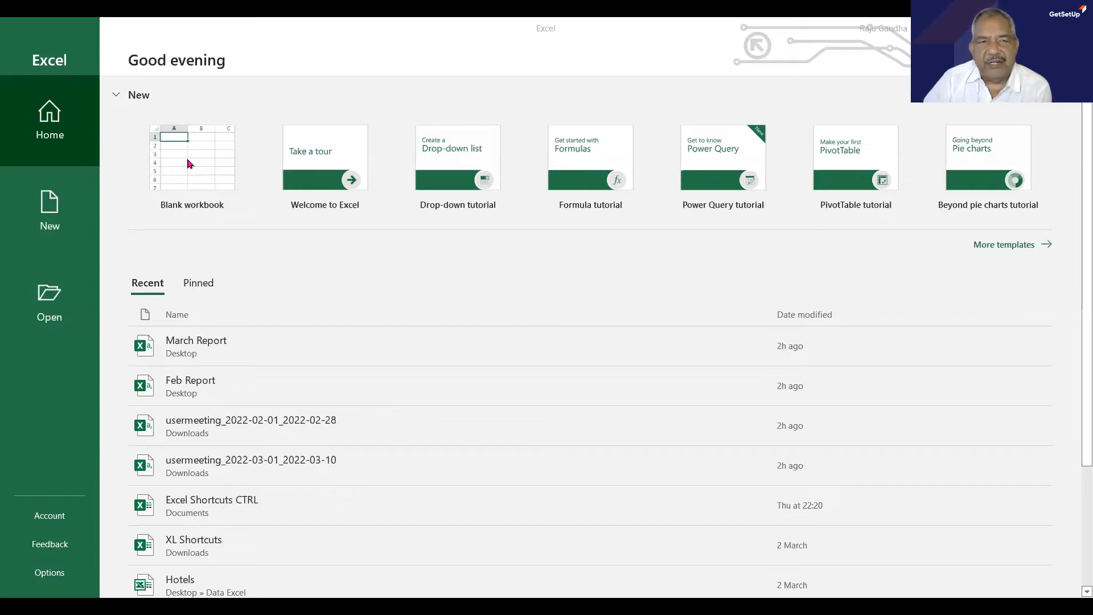
Create a blank workbook and enlarge the worksheet view to 153%.
left_click(190, 164)
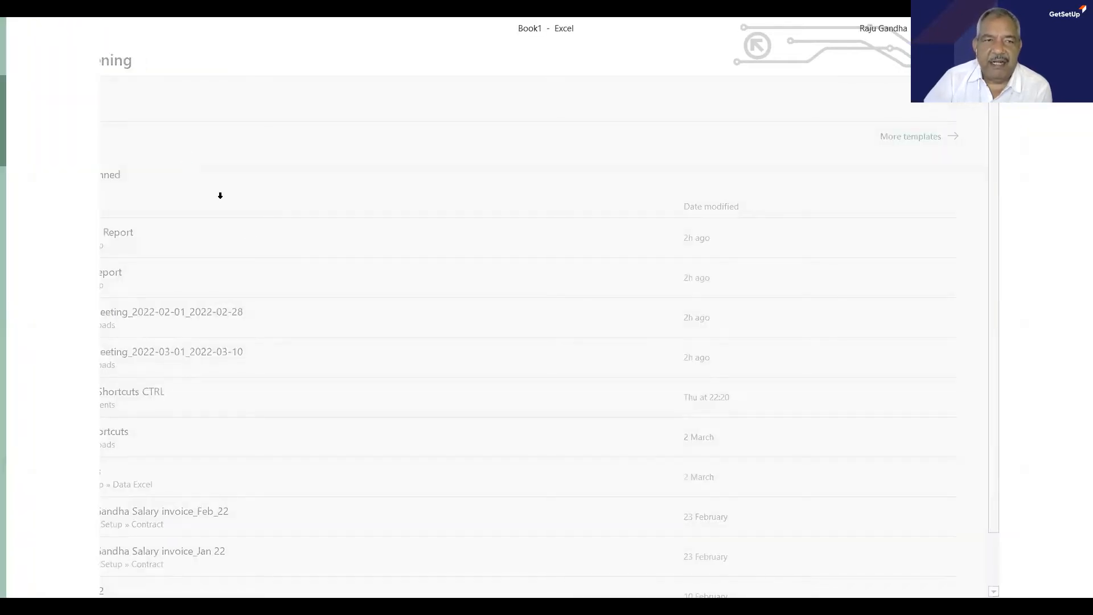
left_click(551, 343)
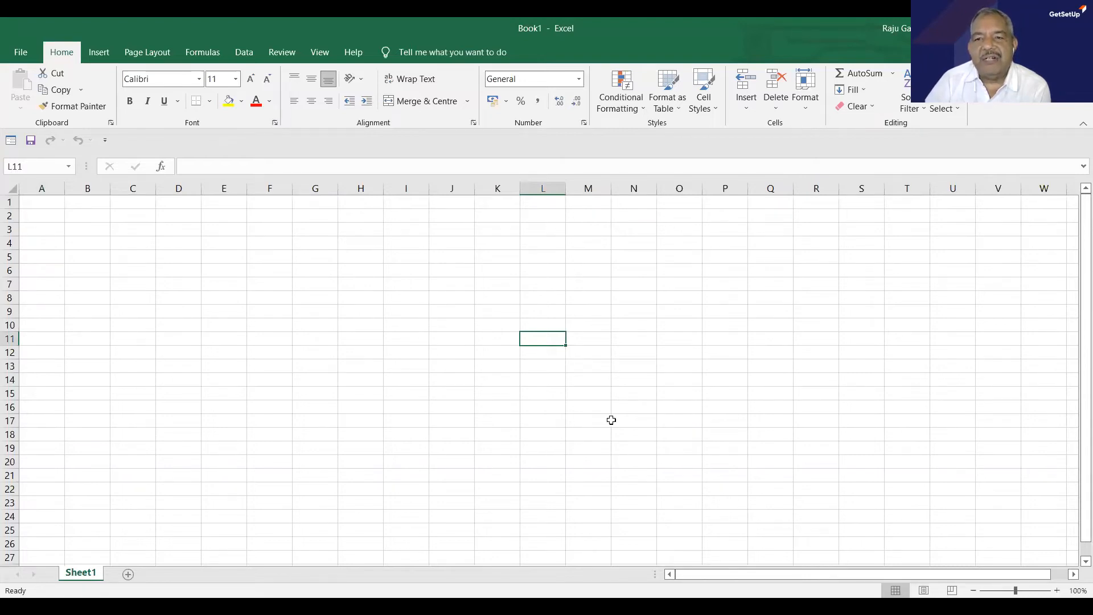
left_click_drag(1015, 593, 1021, 594)
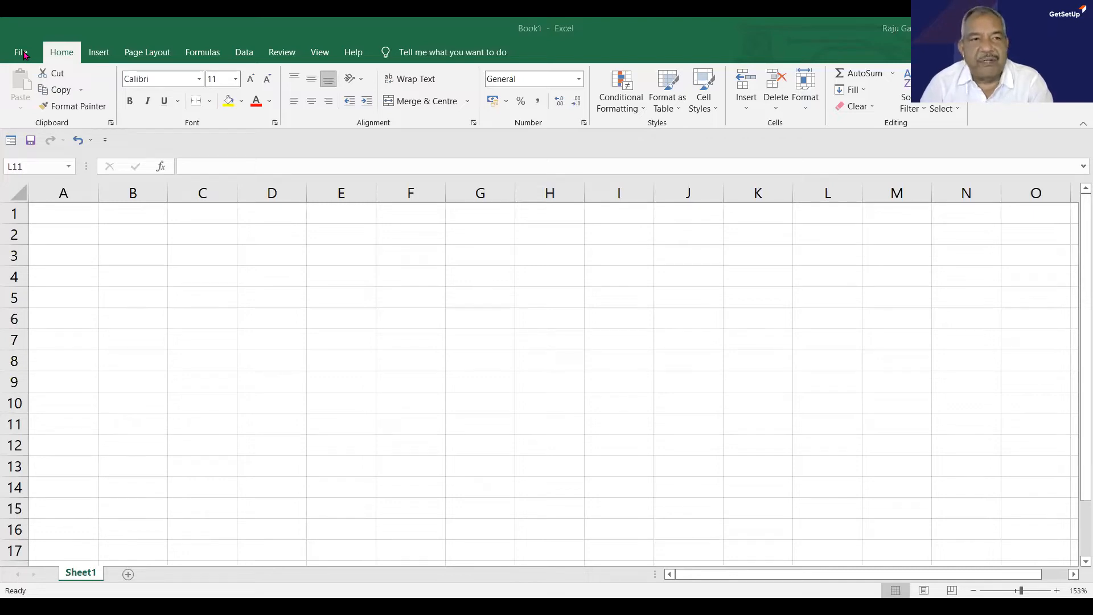
Look through the commands for inserting objects and handling data, ending on the basic formatting commands.
left_click(24, 56)
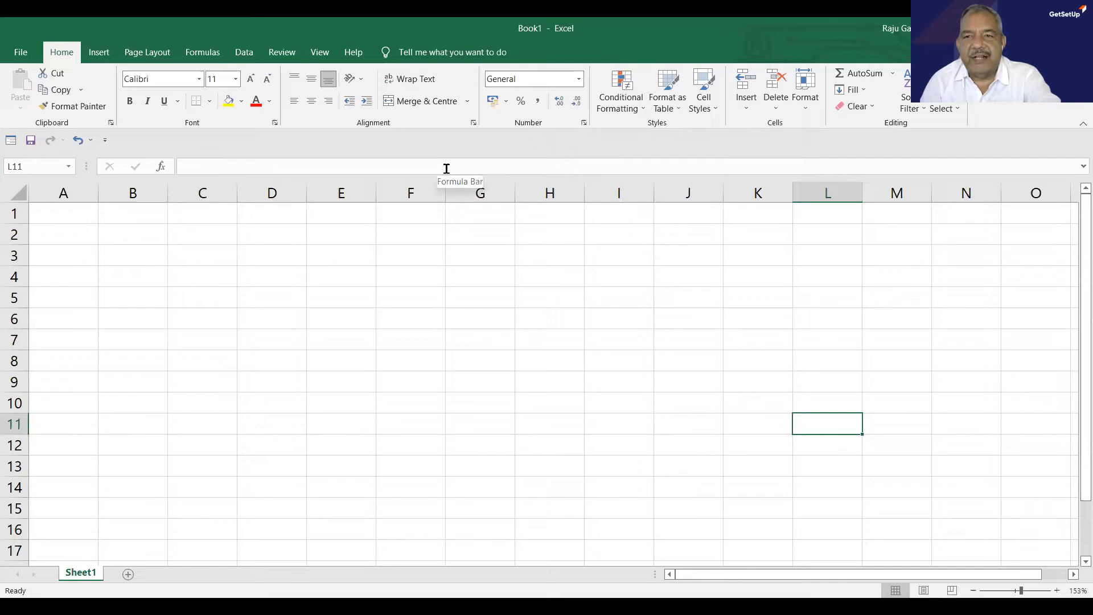
left_click(20, 54)
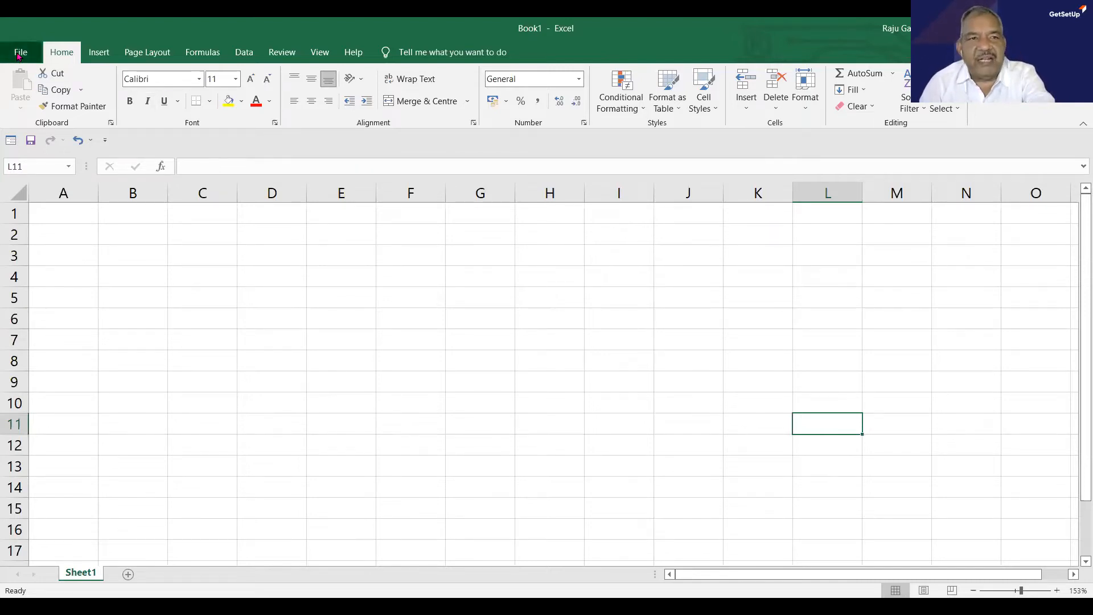
left_click(20, 60)
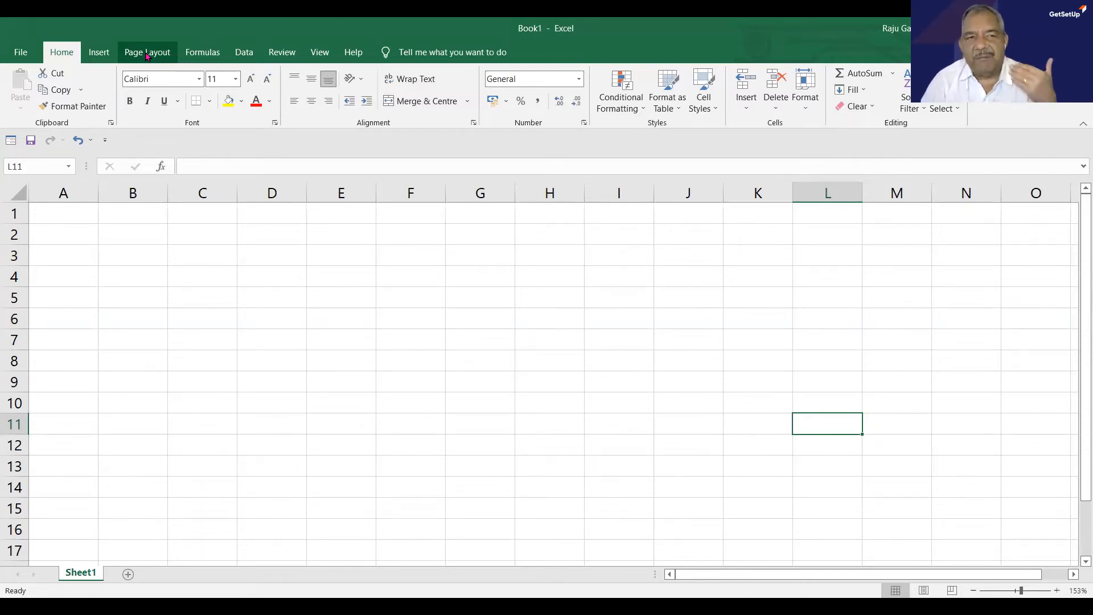
left_click(100, 53)
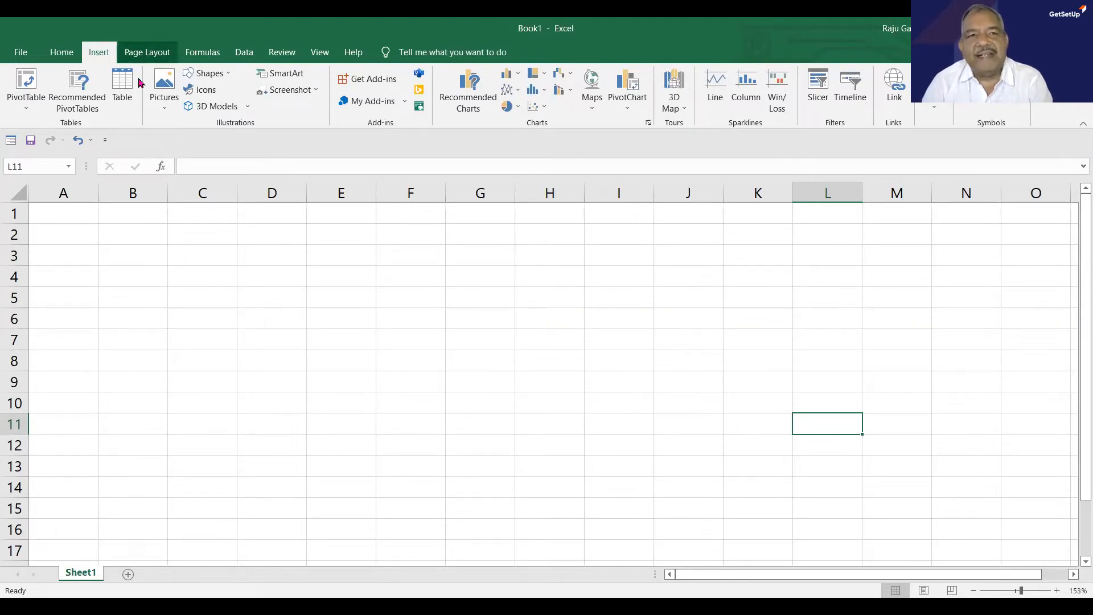
left_click(247, 57)
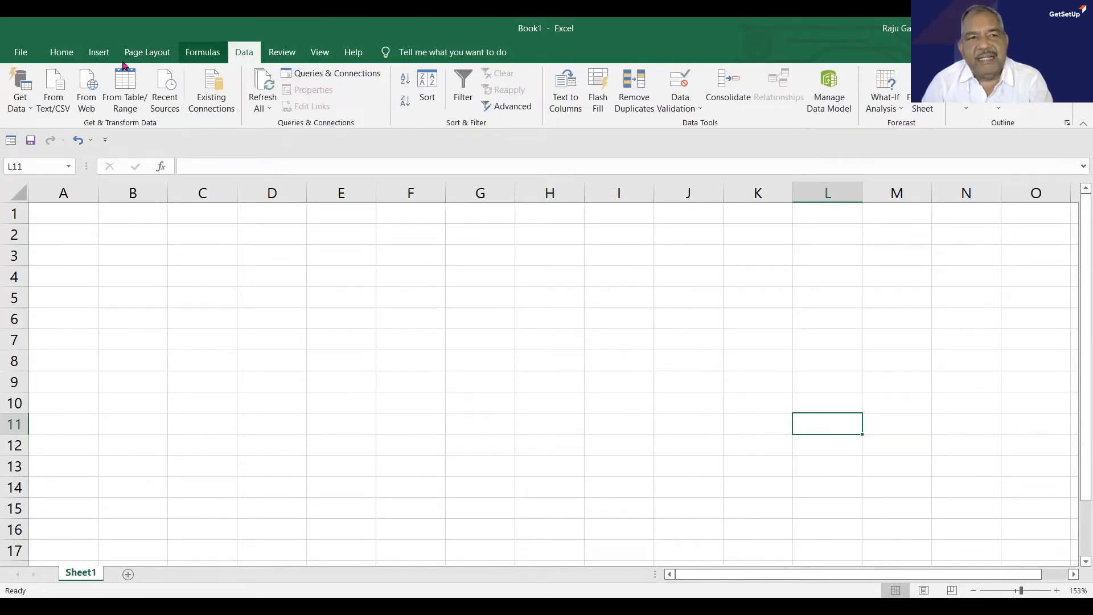
left_click(61, 53)
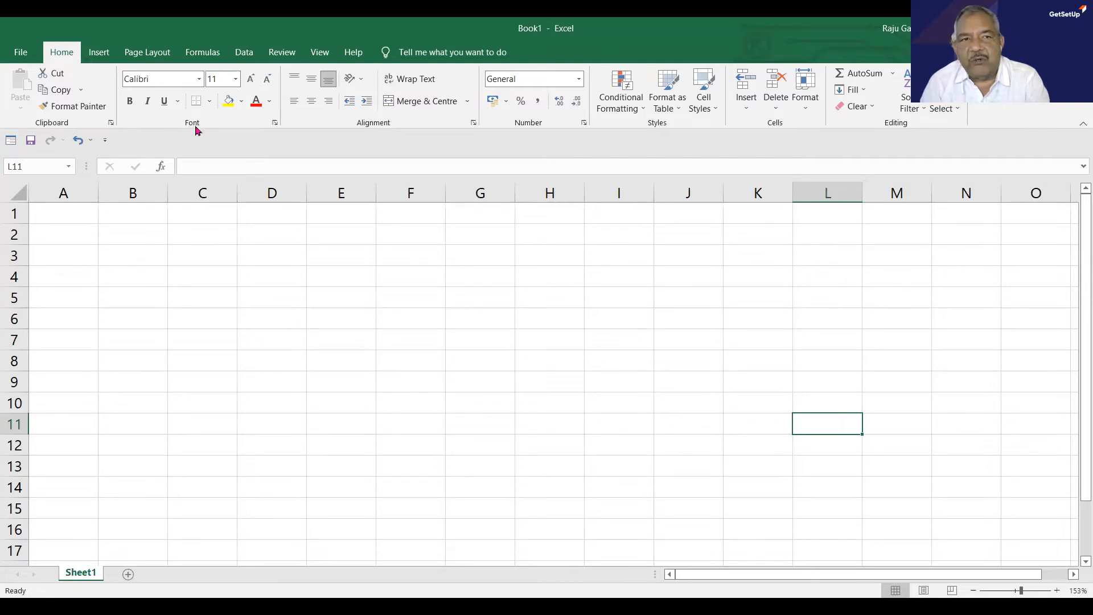
Examine the detailed font settings for cells, the insertion commands and the page layout commands, ending on the basic formatting commands.
left_click(276, 123)
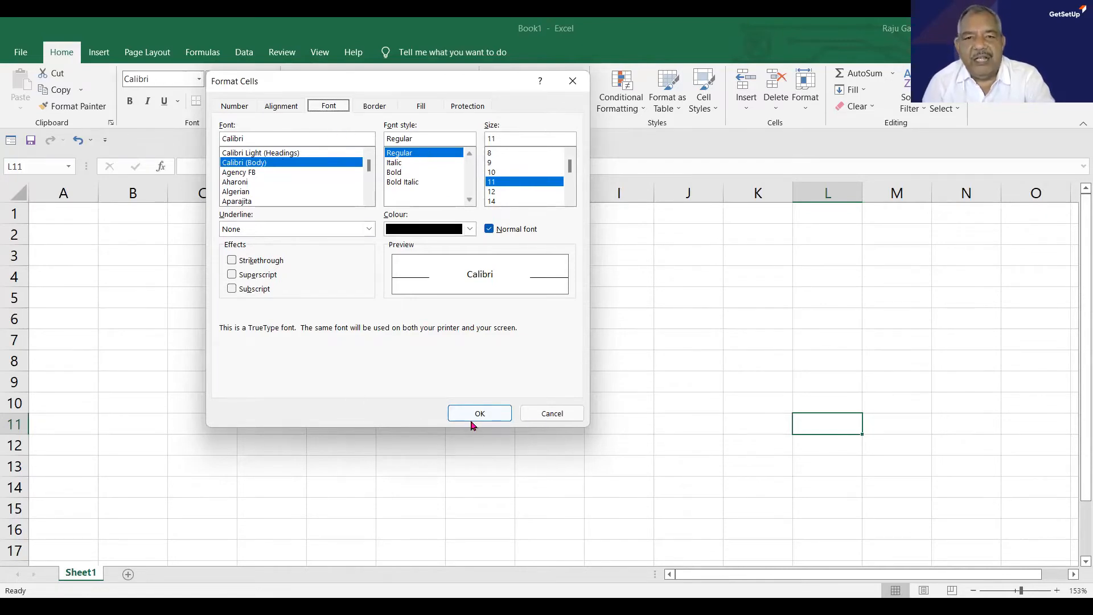
left_click(552, 415)
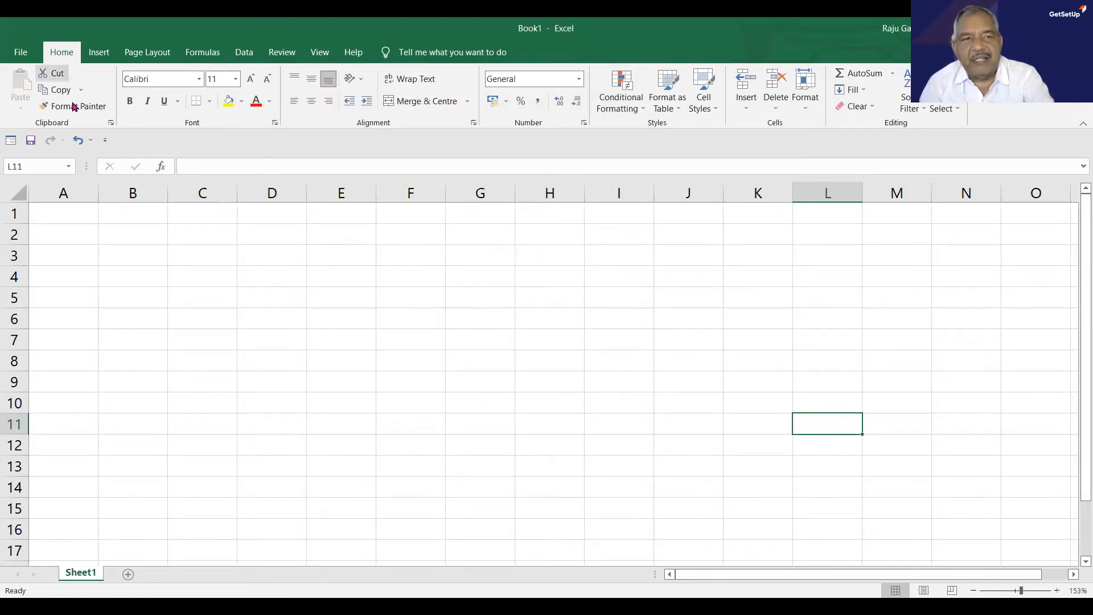
left_click(99, 54)
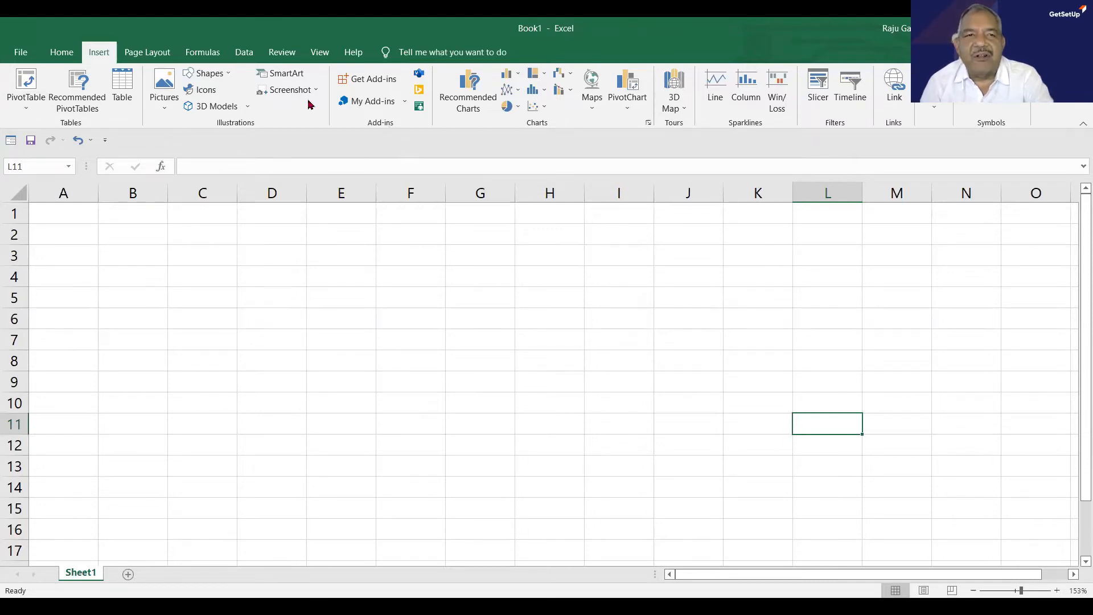
left_click(169, 51)
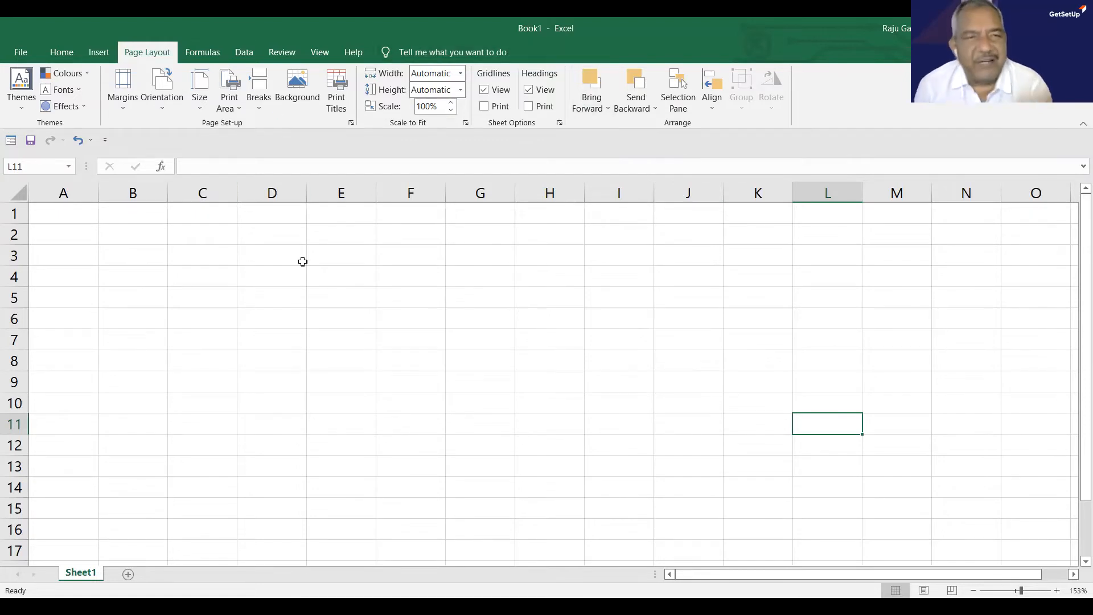
left_click(242, 272)
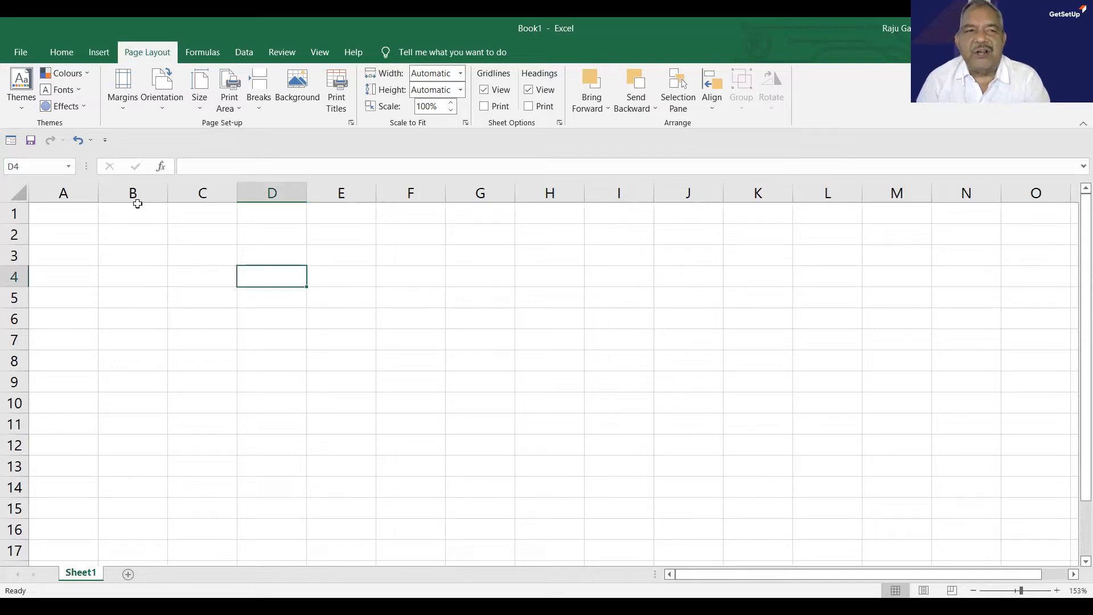
left_click(61, 54)
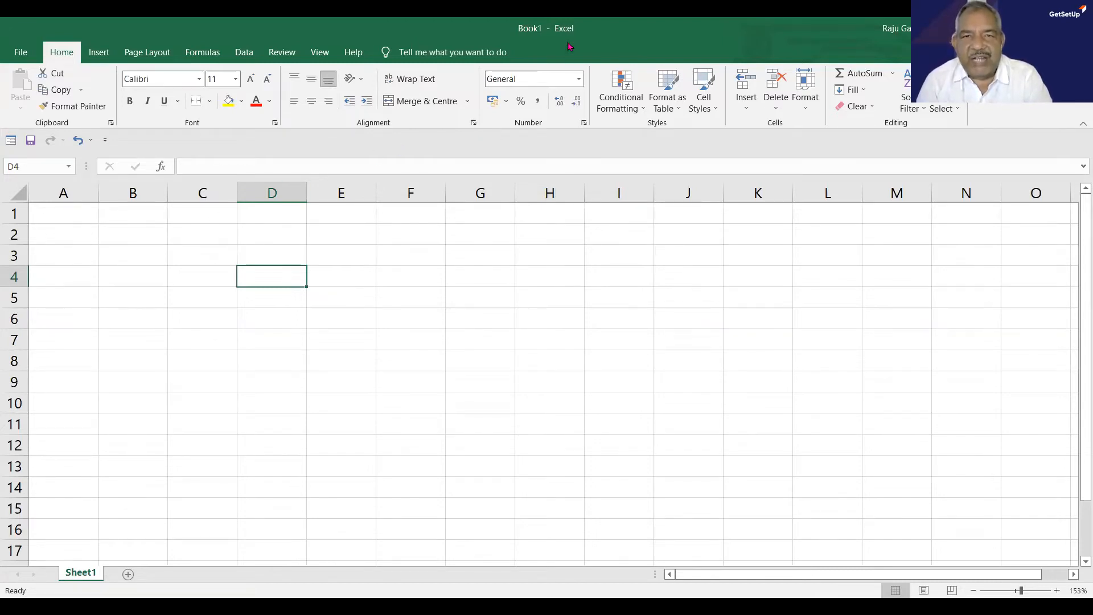
Start saving the workbook as a new file and choose the Desktop as its location.
left_click(20, 53)
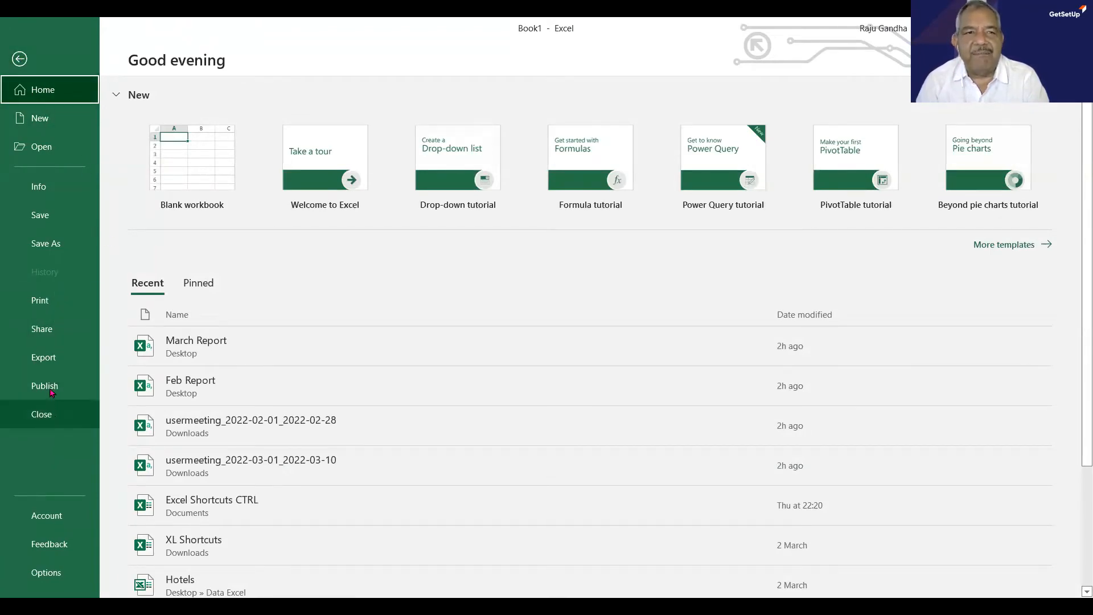
left_click(33, 251)
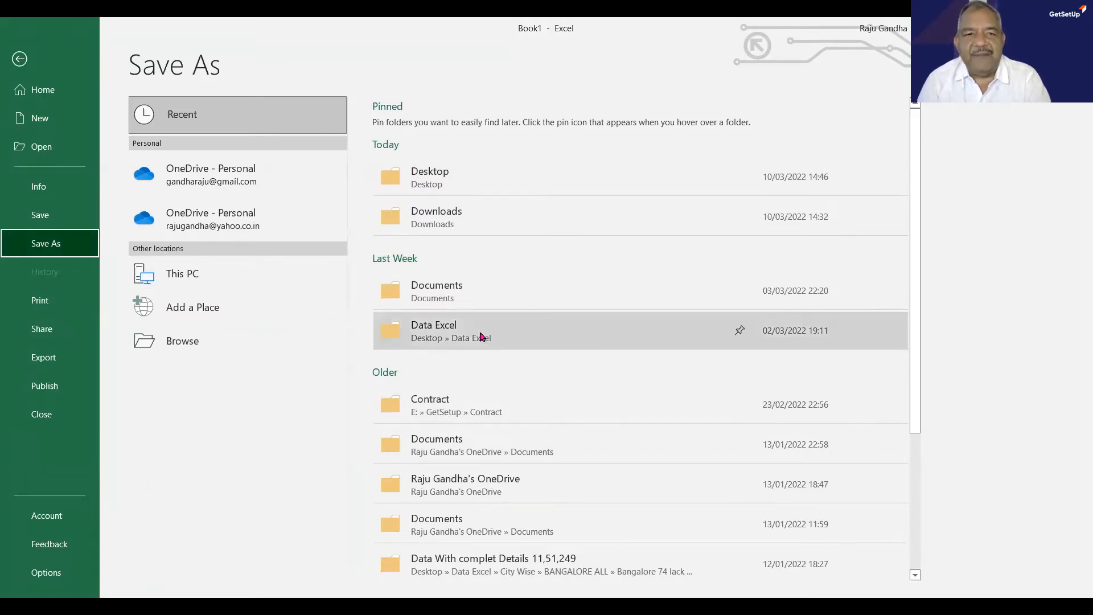
left_click(453, 188)
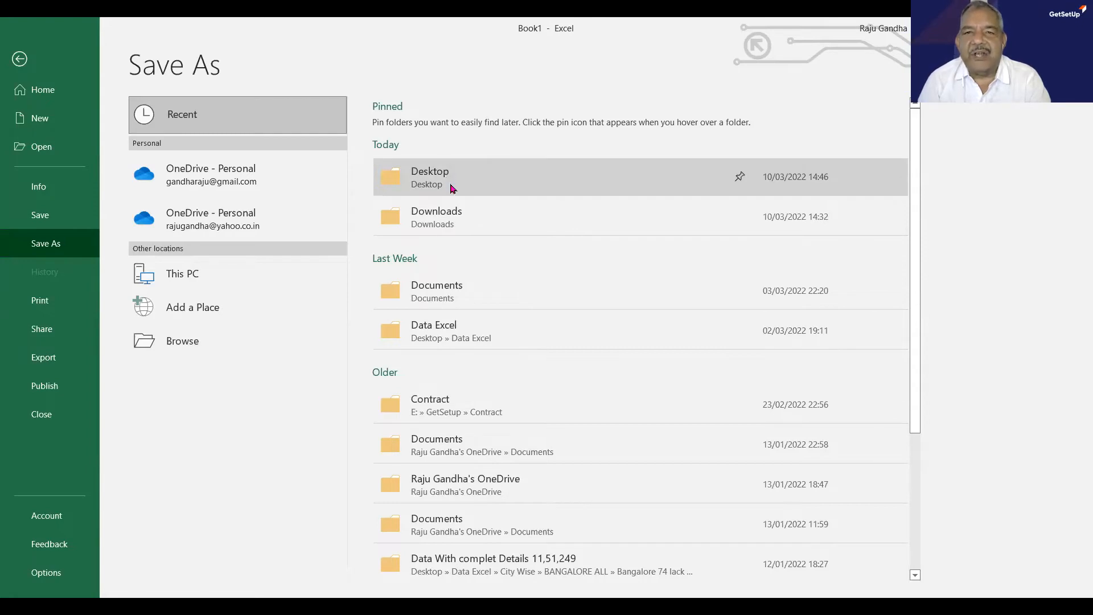
left_click(453, 189)
left_click_drag(274, 229, 284, 153)
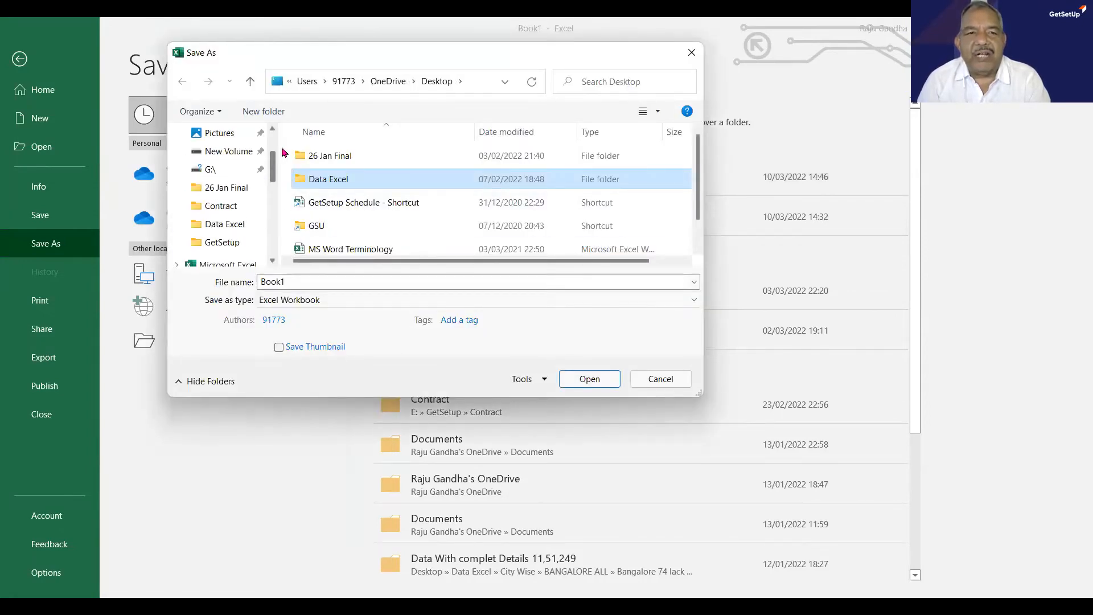
scroll(227, 171, "up", 2)
left_click(208, 156)
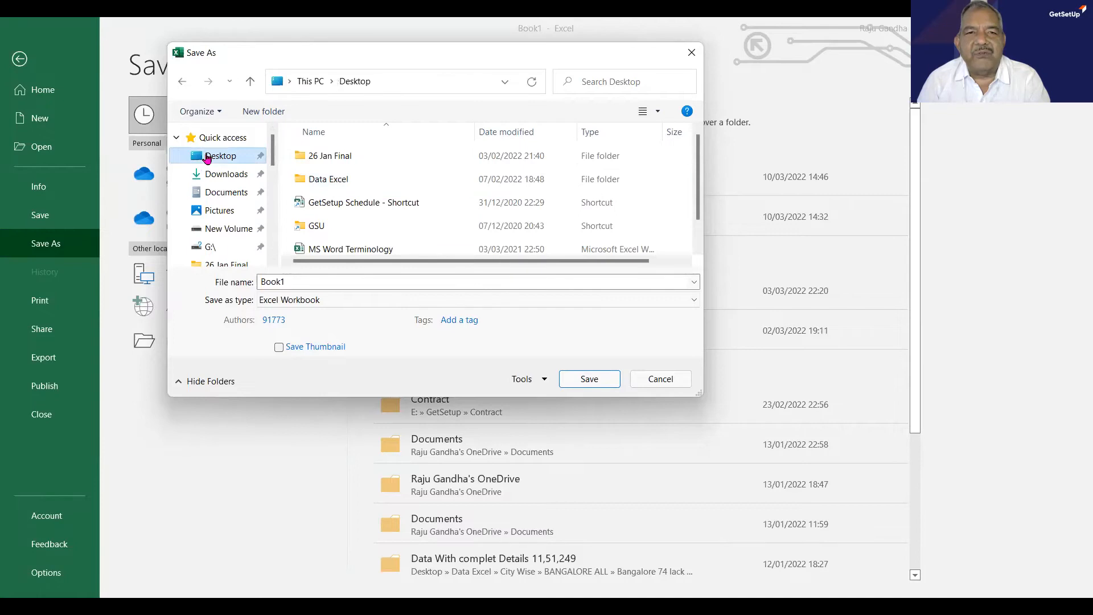
Name the file "SAP Excel basics" and save it as an Excel Workbook.
left_click(311, 277)
key("BackSpace")
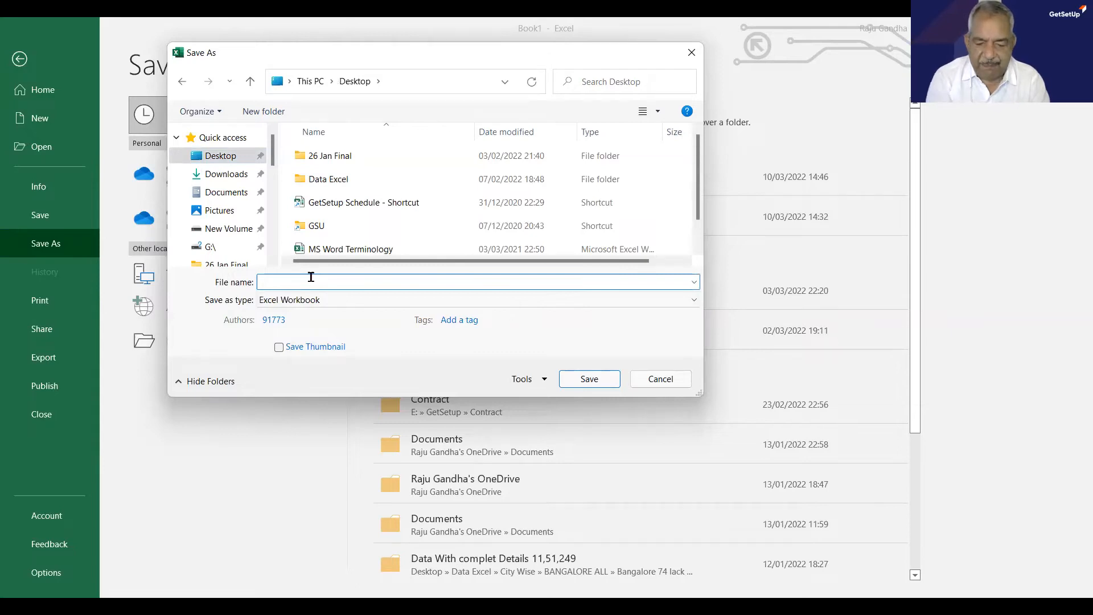
type("SAP Exc")
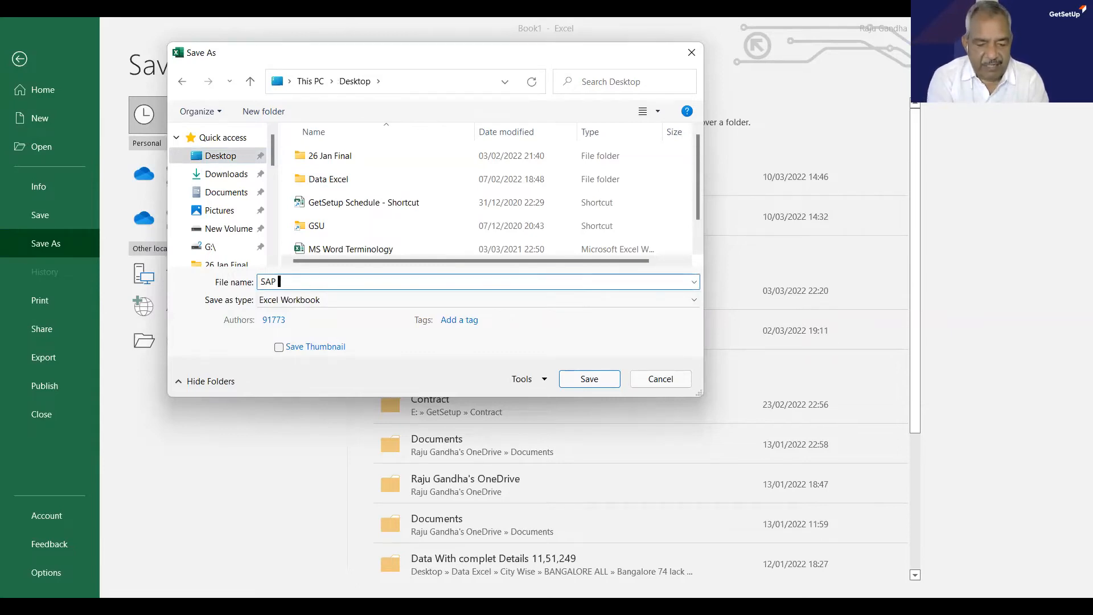
type("el basics")
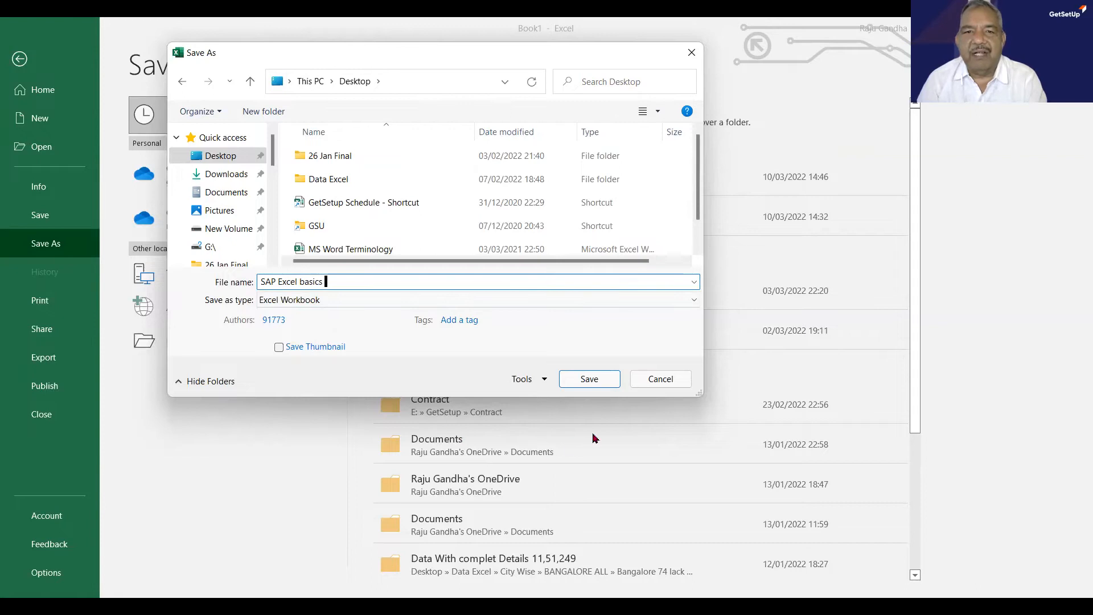
left_click(595, 380)
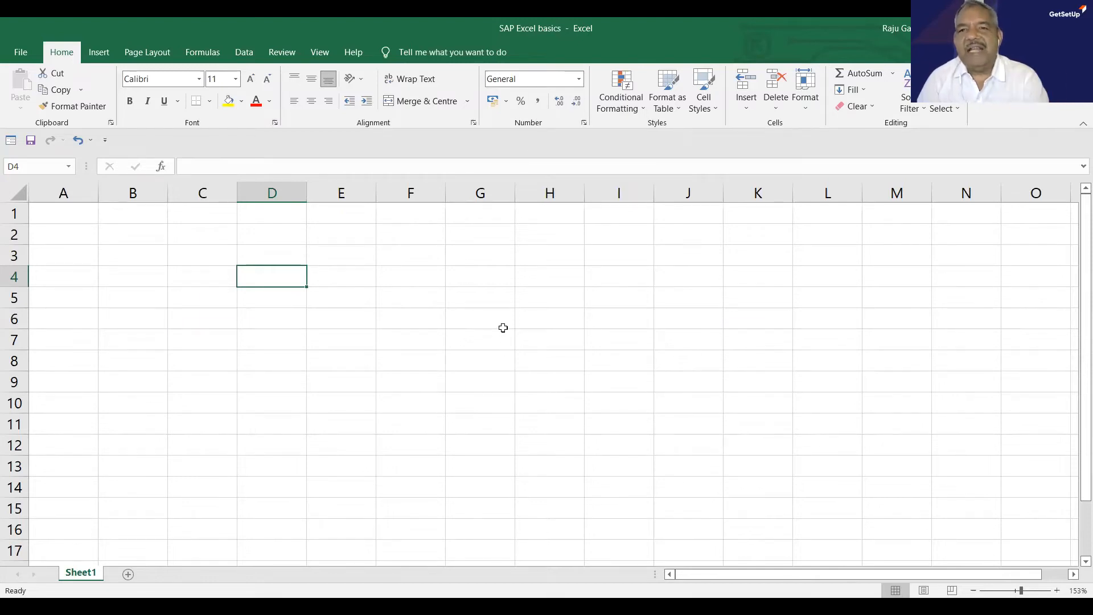
Select individual cells F6, D6 and E5, followed by B2, C2, D2 and E2 along row 2.
left_click(382, 316)
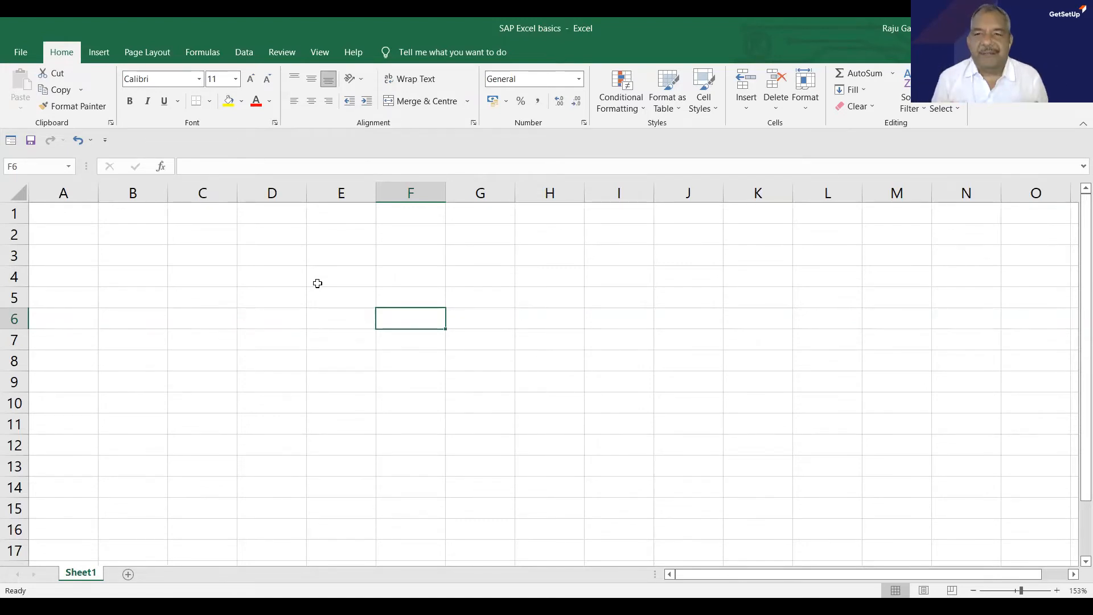
left_click(264, 311)
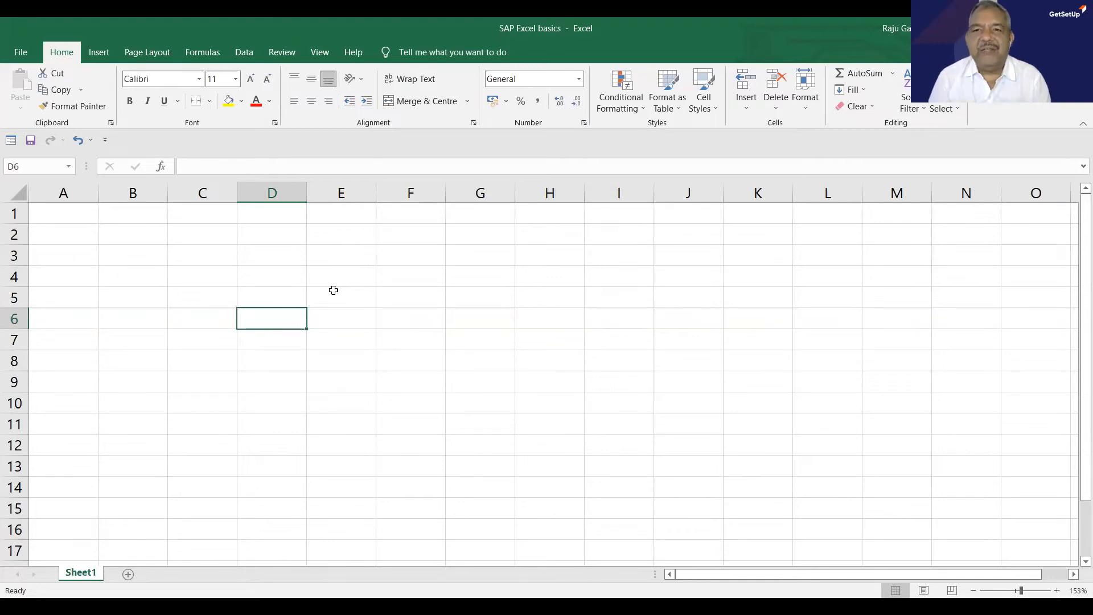
left_click(350, 301)
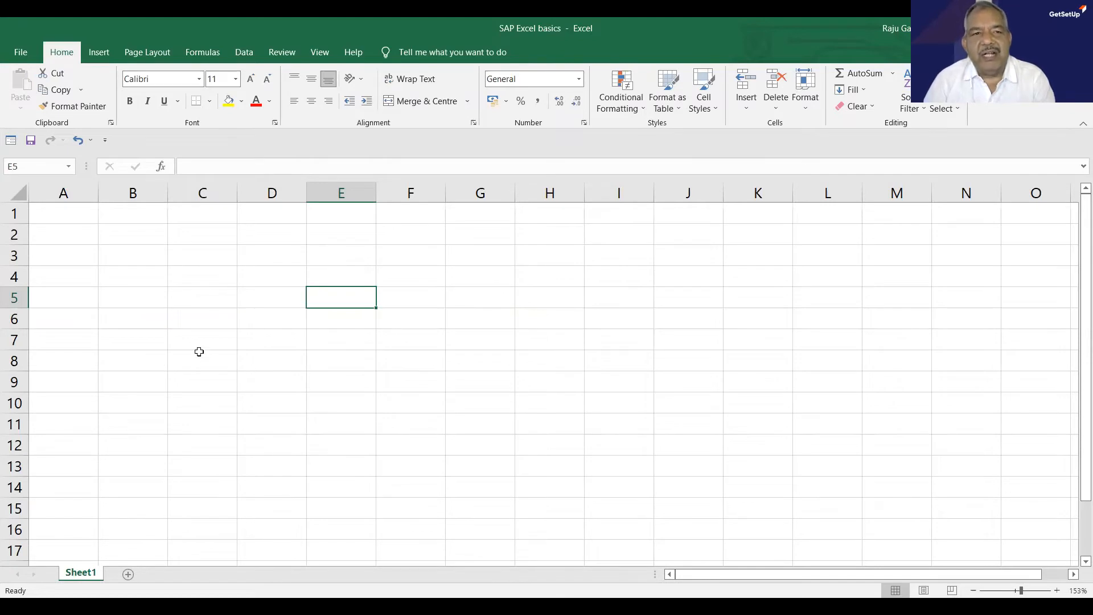
left_click(115, 237)
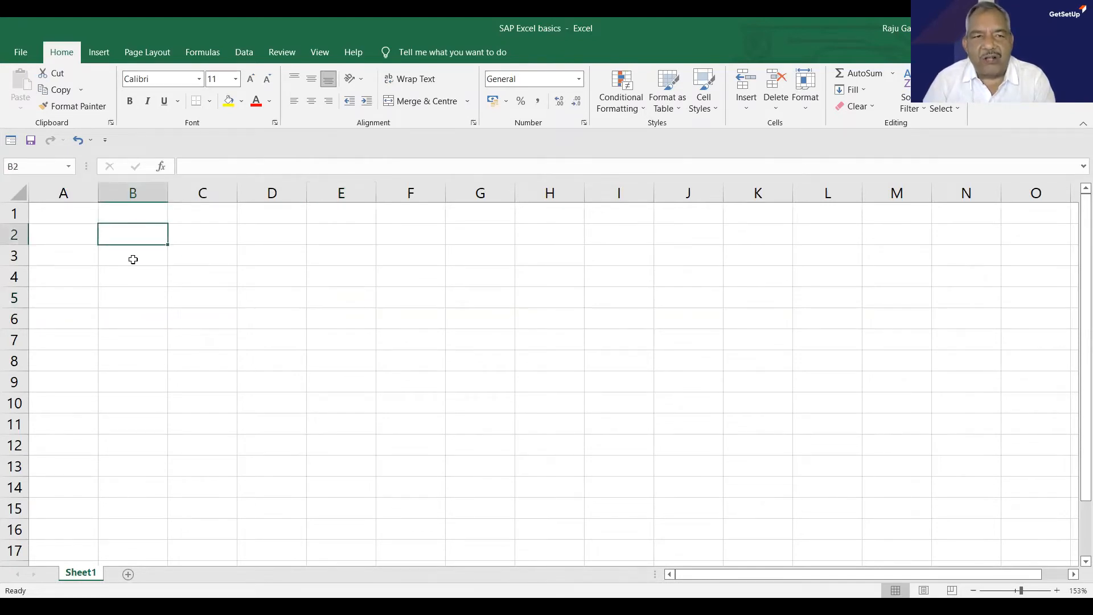
left_click(190, 237)
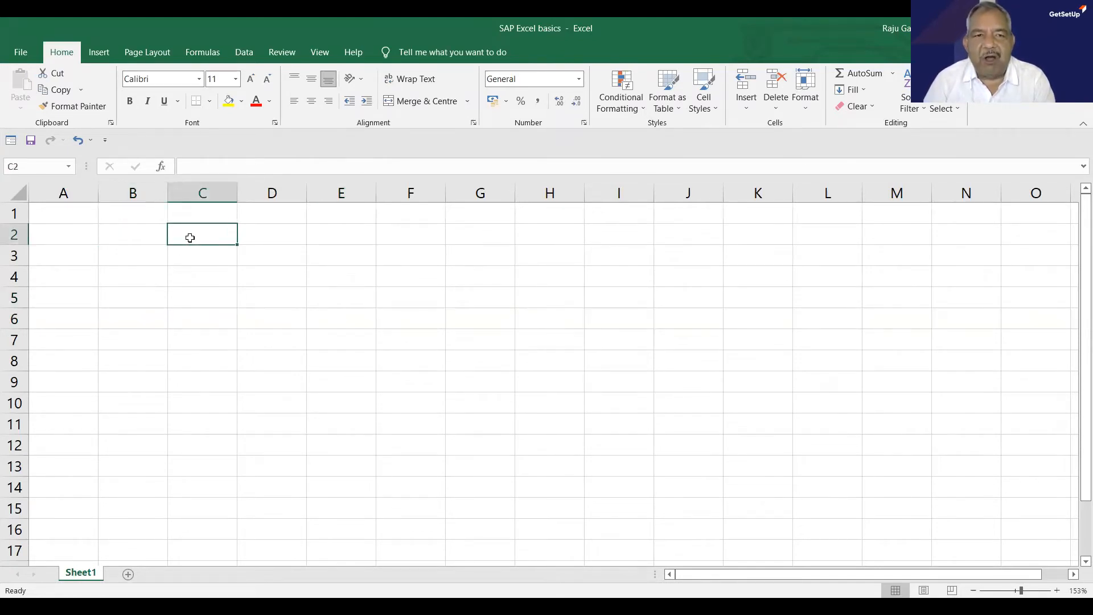
left_click(274, 235)
left_click(339, 236)
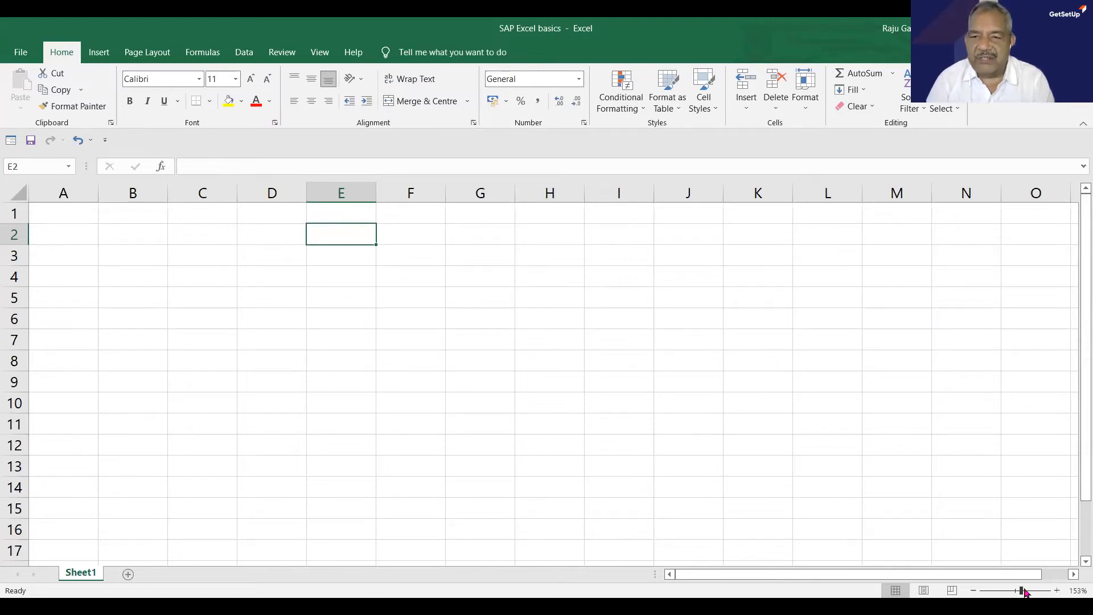
Enlarge the worksheet view to 244% and move the active cell along row 2 to A2.
left_click_drag(1024, 593, 1031, 593)
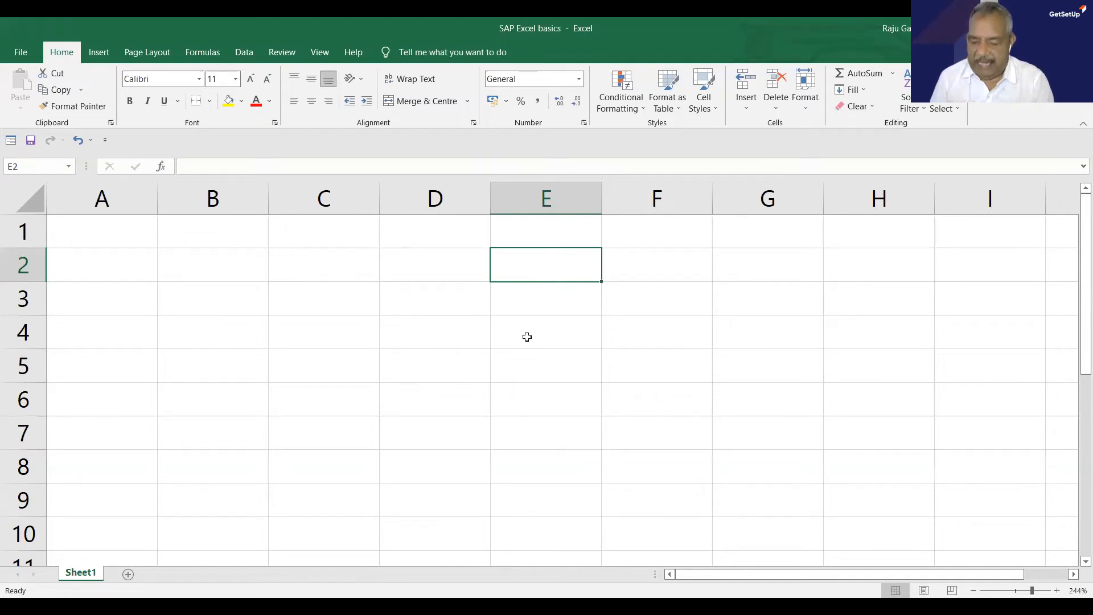
key("Left")
key("Left")
key("Left")
key("Left")
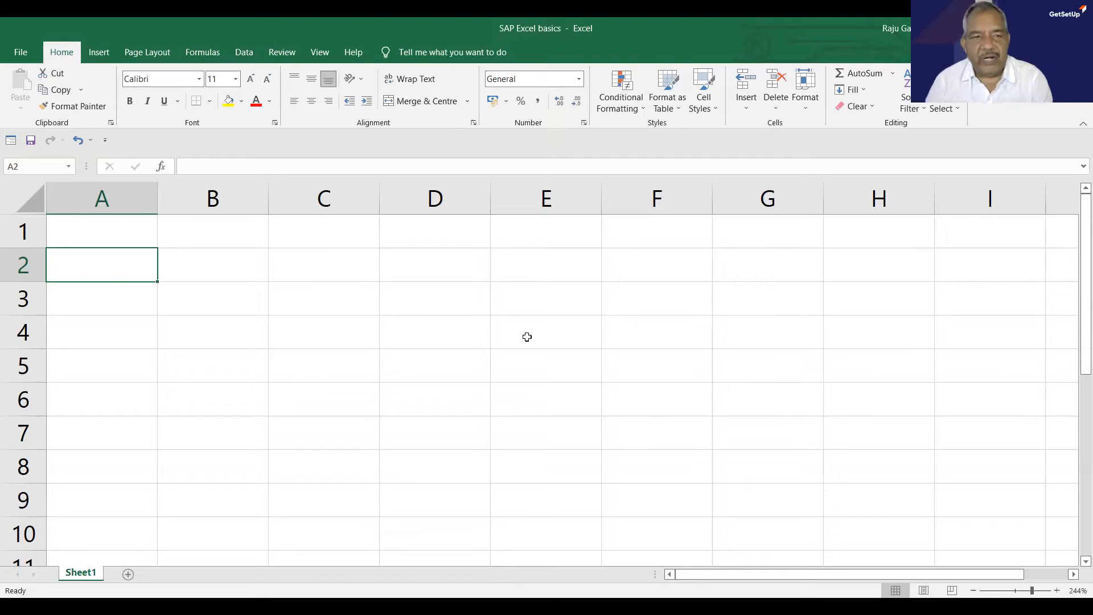
Select the whole of row 2, replace that selection with cell G7, and select the whole of row 3.
left_click(19, 264)
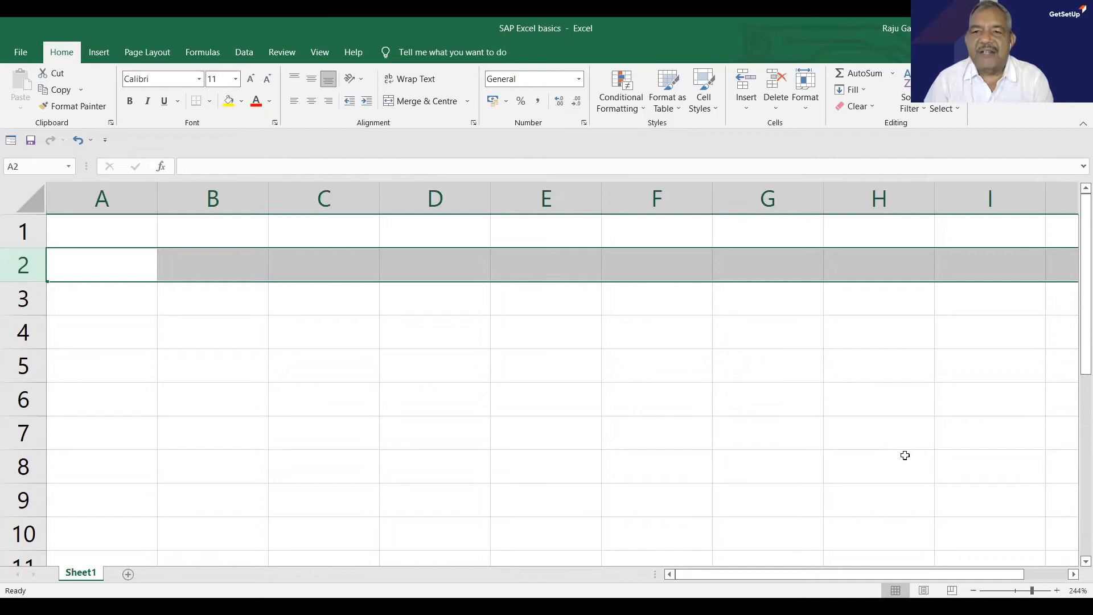
left_click(762, 429)
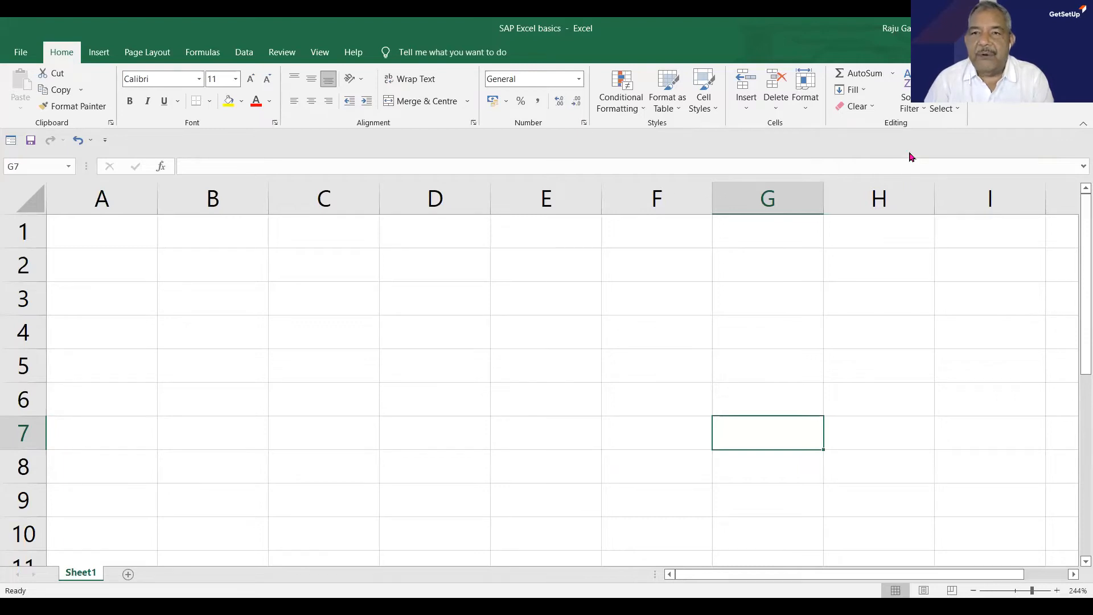
left_click(13, 299)
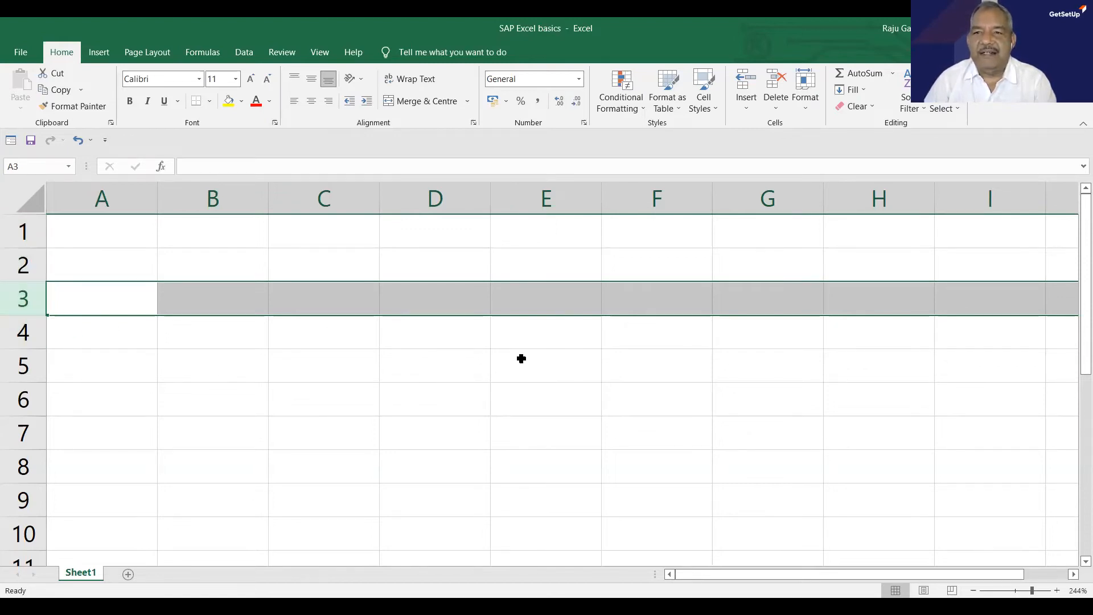
Select the whole of row 5 and view the worksheet's rows down to around row 107.
left_click(21, 365)
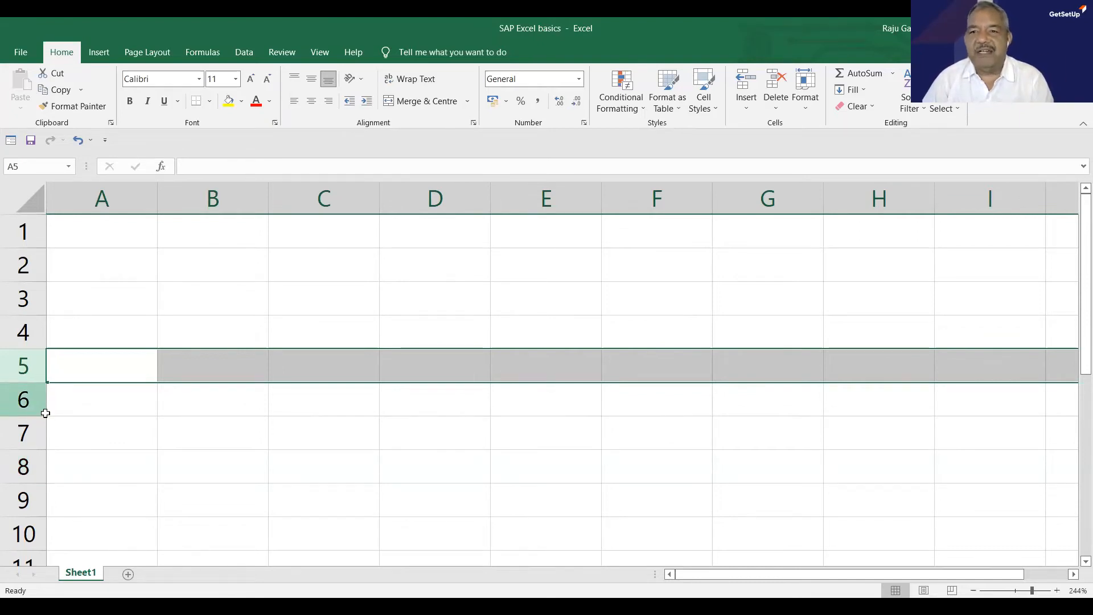
left_click_drag(1076, 217, 1079, 399)
scroll(312, 527, "down", 20)
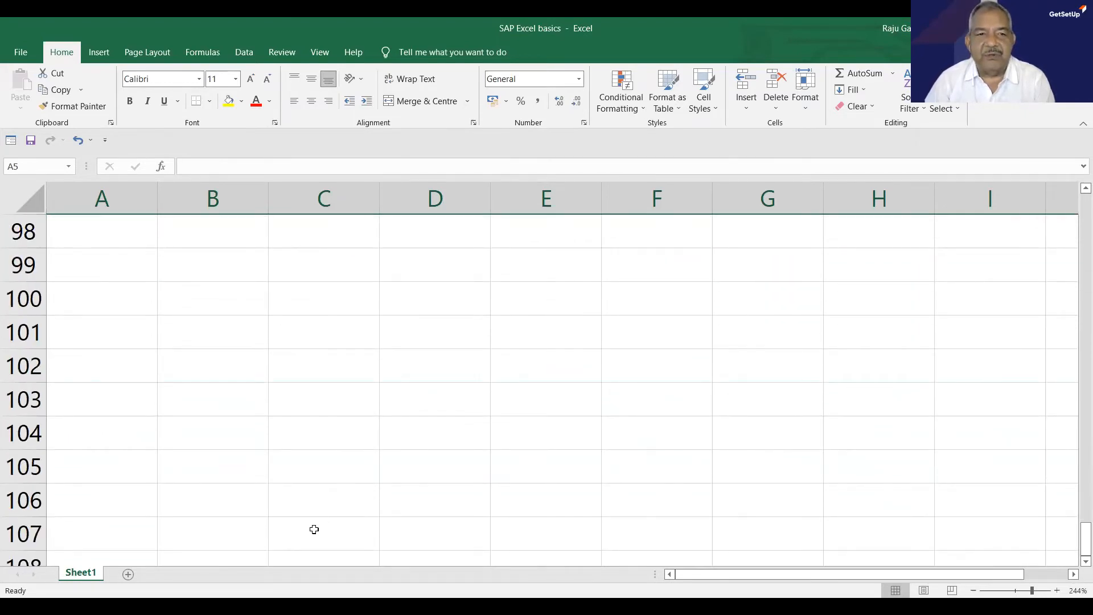
Select a cell in column C and move the active cell down the column beyond row 369.
left_click(272, 422)
key("Down")
key("Down")
key("Down")
key("Down")
key("Down")
key("Down")
key("Down")
key("Down")
key("Down")
key("Down")
key("Down")
key("Down")
key("Down")
key("Down")
key("Down")
key("Down")
key("Down")
key("Down")
key("Down")
key("Down")
key("Down")
key("Down")
key("Down")
key("Down")
key("Down")
key("Down")
key("Down")
key("Down")
key("Down")
key("Down")
key("Down")
key("Down")
key("Down")
key("Down")
key("Down")
key("Down")
key("Down")
key("Down")
key("Down")
key("Down")
key("Down")
key("Down")
key("Down")
key("Down")
key("Down")
key("Down")
key("Down")
key("Down")
key("Down")
key("Down")
key("Down")
key("Down")
key("Down")
key("Down")
key("Down")
key("Down")
key("Down")
key("Down")
key("Down")
key("Down")
key("Down")
key("Down")
key("Down")
key("Down")
key("Down")
key("Down")
key("Down")
key("Down")
key("Down")
key("Down")
key("Down")
key("Down")
key("Down")
key("Down")
key("Down")
key("Down")
key("Down")
key("Down")
key("Down")
key("Down")
key("Down")
key("Down")
key("Down")
key("Down")
key("Down")
key("Down")
key("Down")
key("Down")
key("Down")
key("Down")
key("Down")
key("Down")
key("Down")
key("Down")
key("Down")
key("Down")
key("Down")
key("Down")
key("Down")
key("Down")
key("Down")
key("Down")
key("Down")
key("Down")
key("Down")
key("Down")
key("Down")
Move the active cell back up column C to C336.
key("Up")
key("Up")
key("Up")
key("Up")
key("Up")
key("Up")
key("Up")
key("Up")
key("Up")
key("Up")
key("Up")
key("Up")
key("Up")
key("Up")
key("Up")
key("Up")
key("Up")
key("Up")
key("Up")
key("Up")
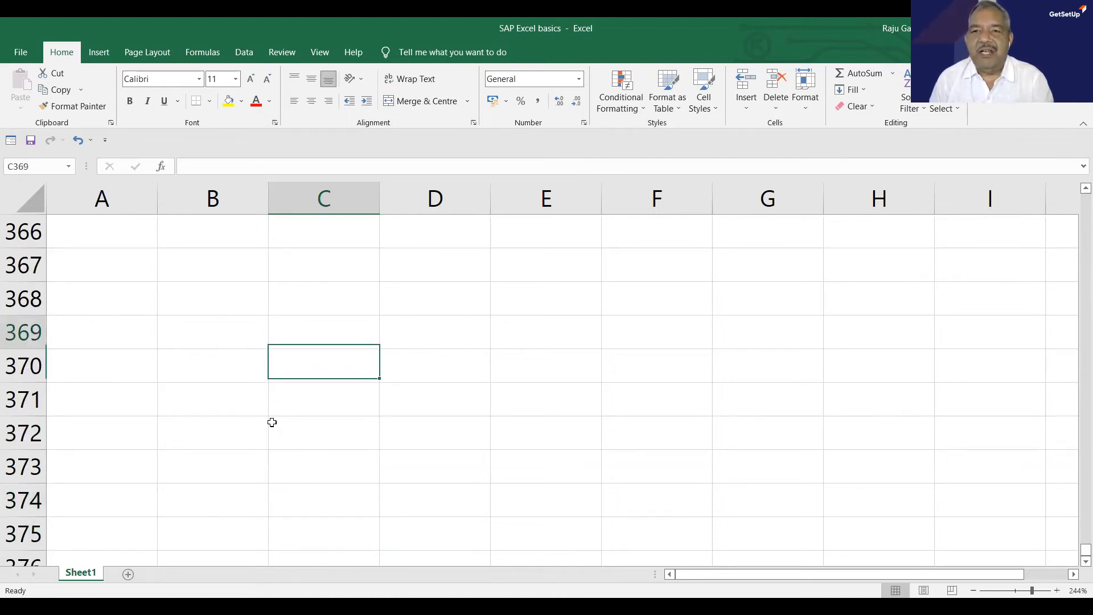
key("Up")
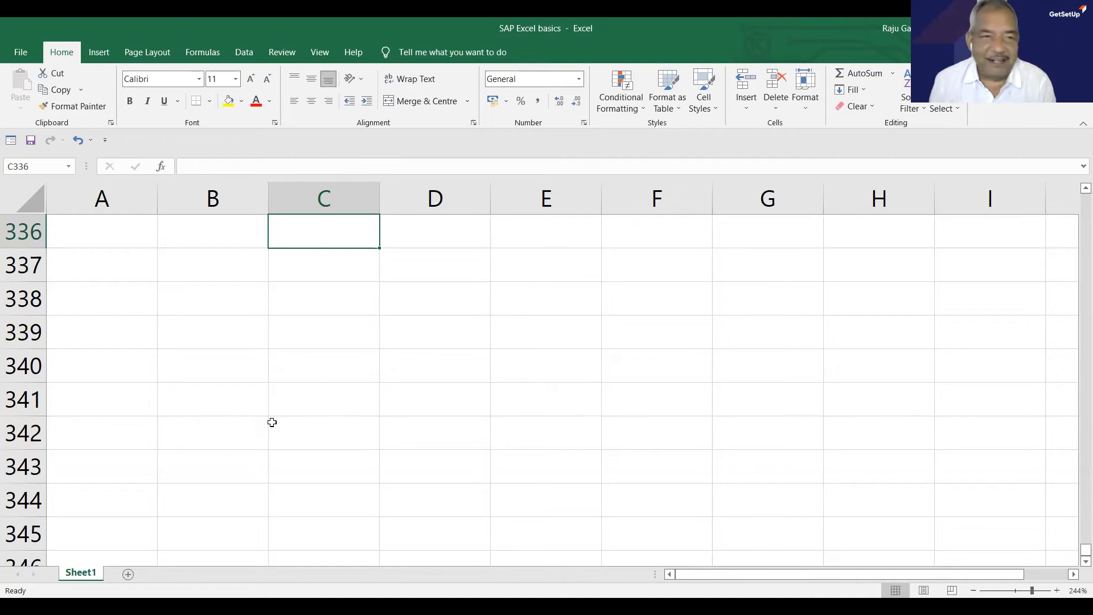
Select cell B253, return to the first rows of the worksheet, and select cell B5.
scroll(272, 422, "up", 20)
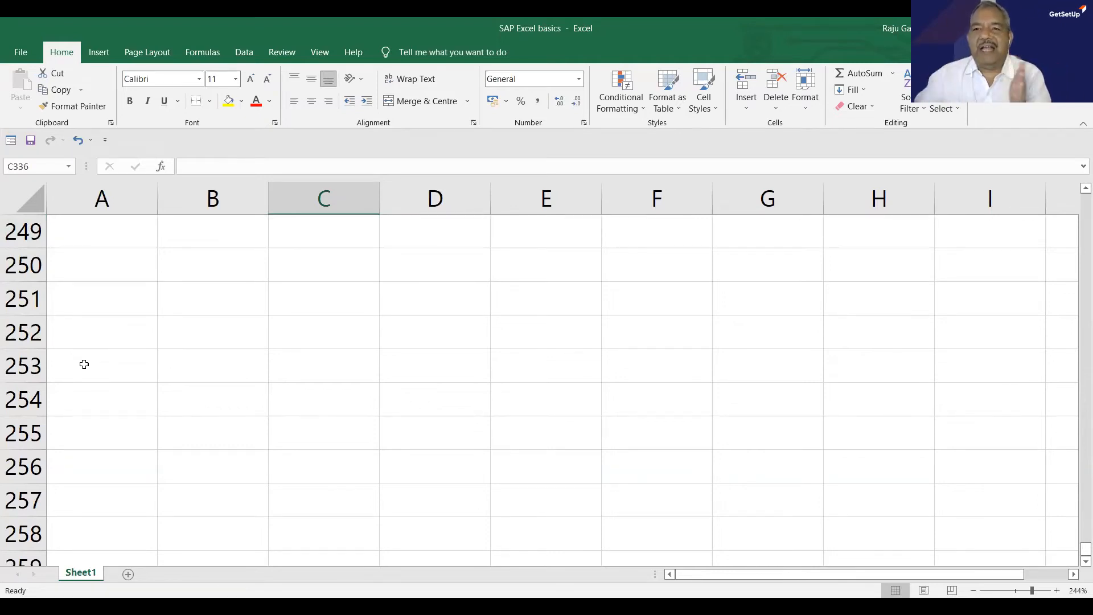
left_click(222, 367)
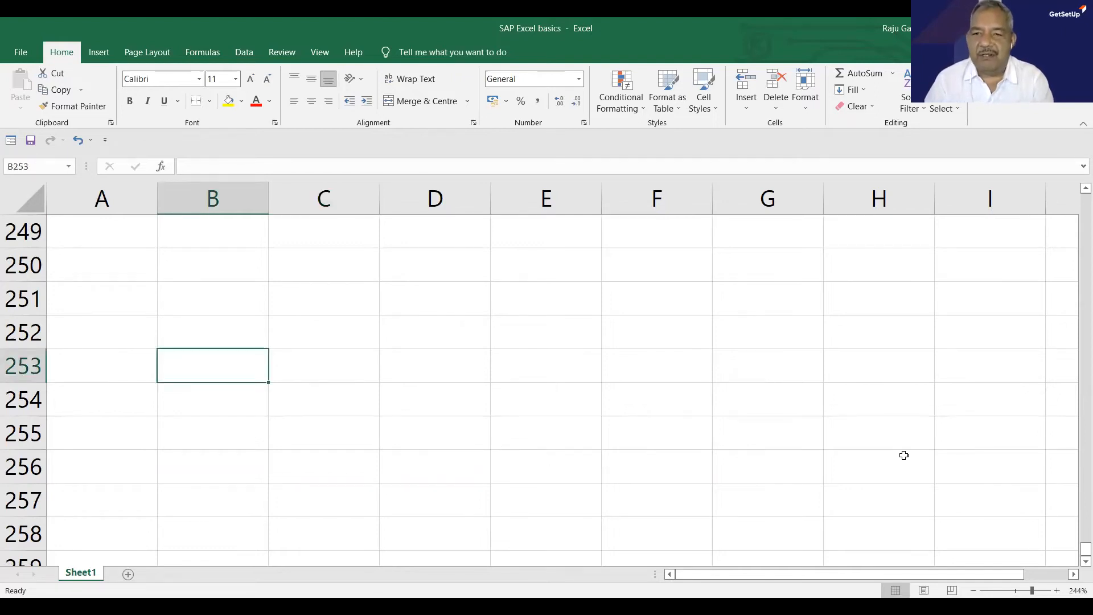
left_click_drag(1076, 553, 1076, 236)
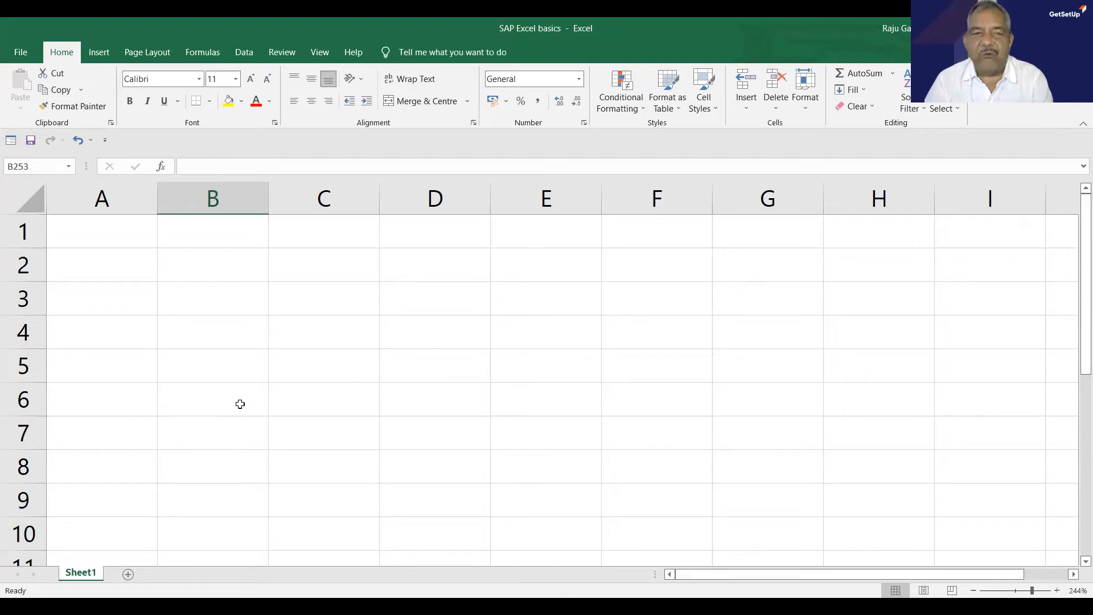
left_click(180, 368)
Select cell F7 and move the active cell right along row 7 to AU7.
left_click_drag(788, 578, 924, 573)
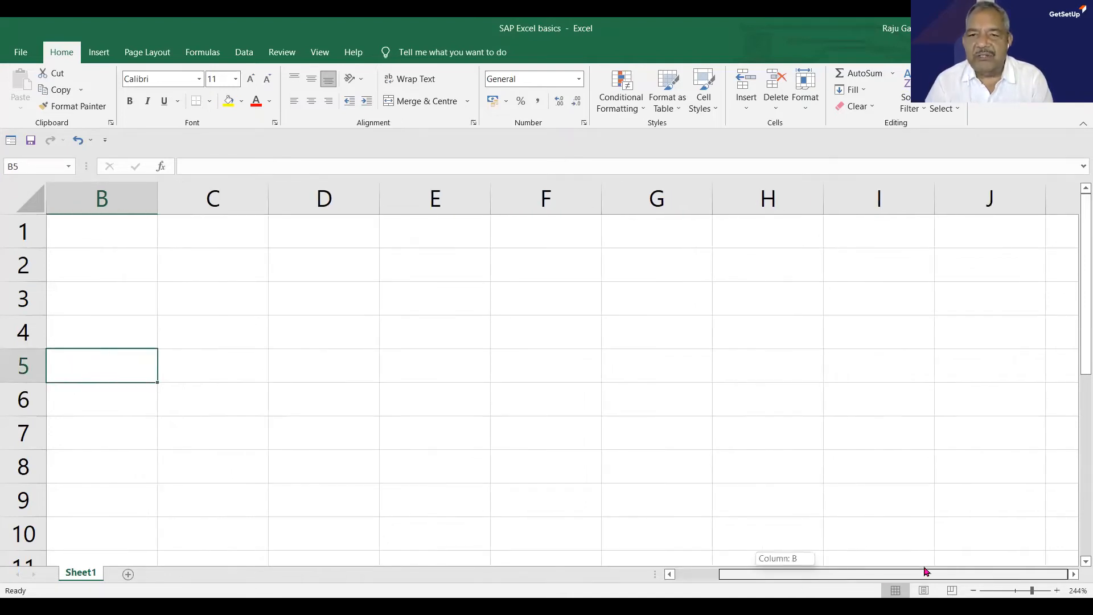
left_click(582, 445)
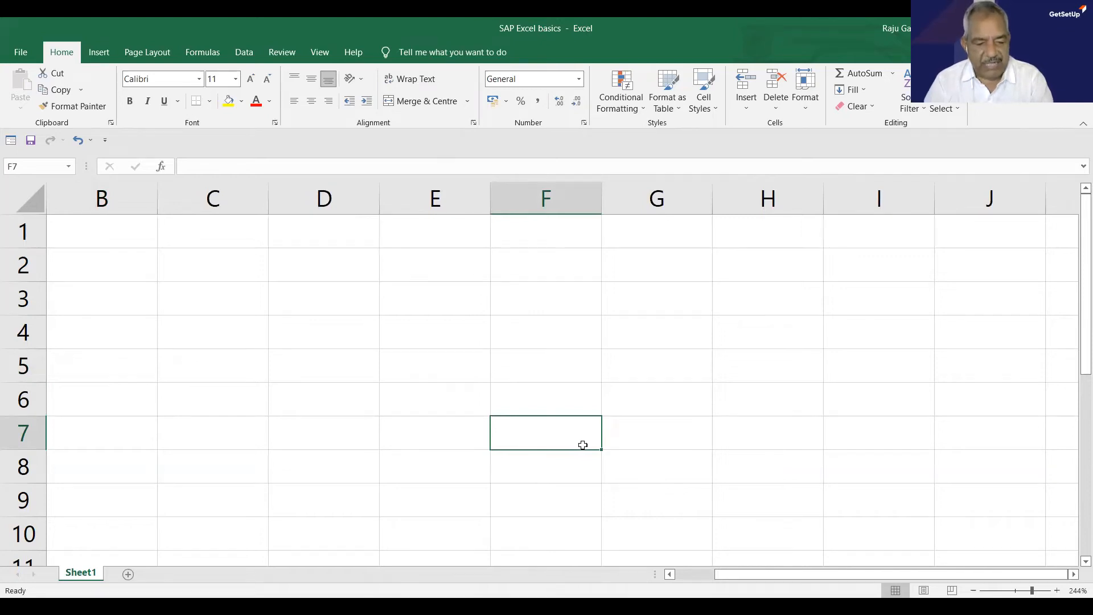
key("Right")
key("Right")
key("Right")
key("Right")
key("Right")
key("Right")
key("Right")
key("Right")
key("Right")
key("Right")
key("Right")
key("Right")
key("Right")
key("Right")
key("Right")
key("Right")
key("Right")
key("Right")
key("Right")
key("Right")
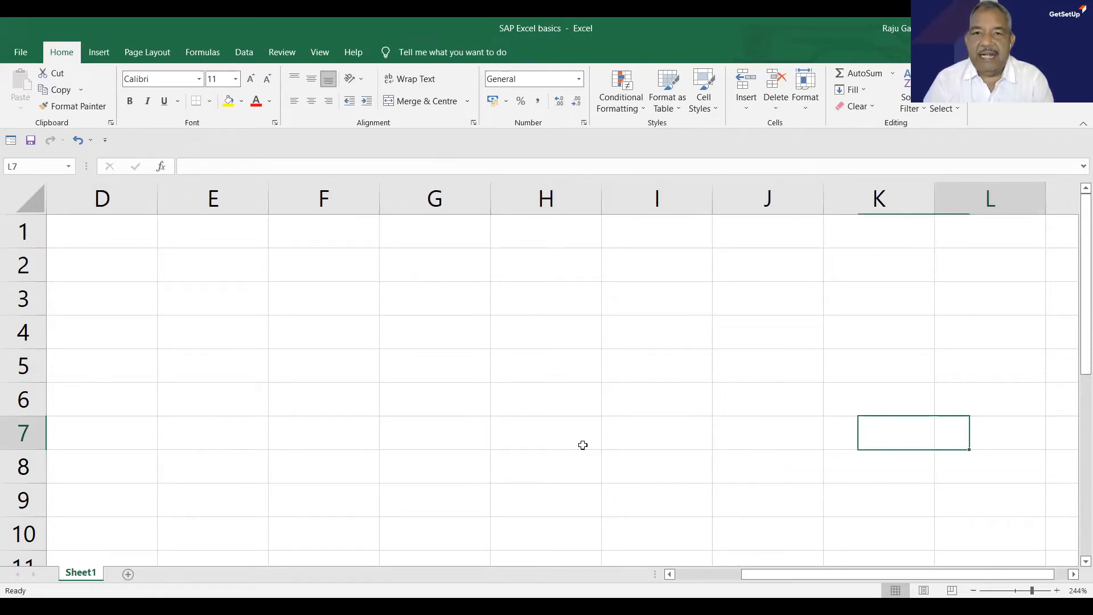
key("Right")
key("Right")
key("Right")
key("Right")
key("Right")
key("Right")
key("Right")
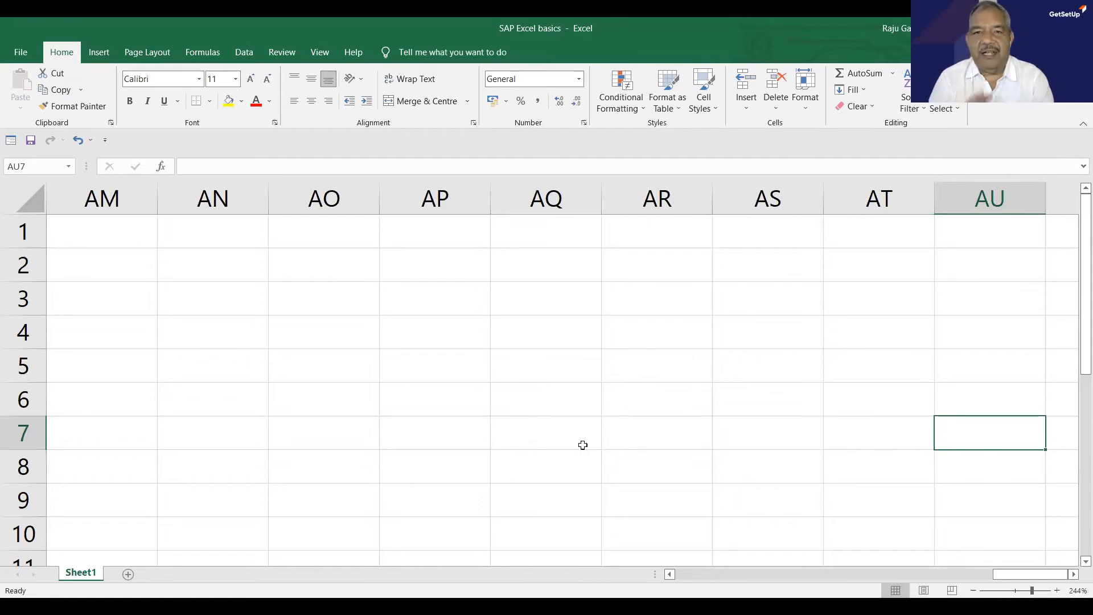
Move the active cell back left along row 7 to Y7.
key("Left")
key("Left")
key("Left")
key("Left")
key("Left")
key("Left")
key("Left")
key("Left")
key("Left")
key("Left")
key("Left")
key("Left")
key("Left")
key("Left")
key("Left")
key("Left")
key("Left")
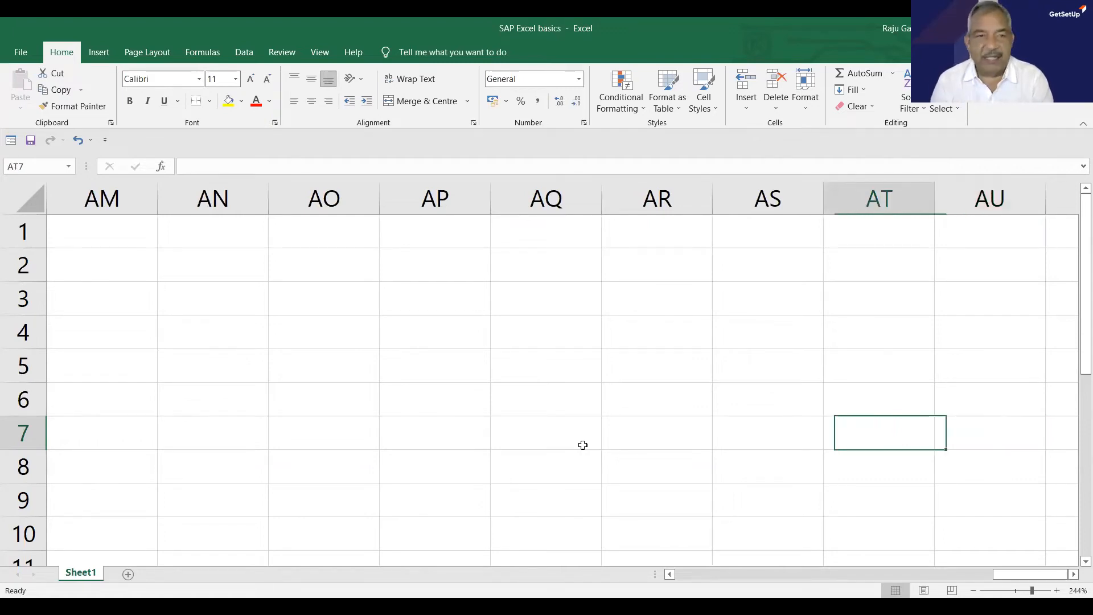
key("Left")
key("Left")
key("Left")
key("Left")
key("Left")
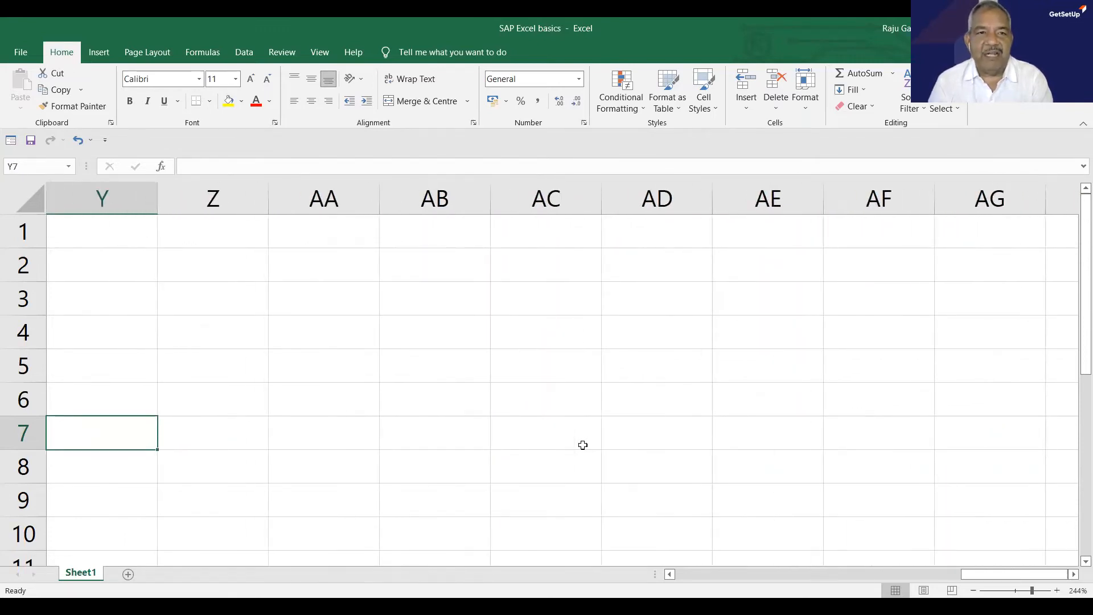
Select cell Z1 and move the active cell right along row 1 to FC1, viewing the double-letter column headings.
left_click(224, 231)
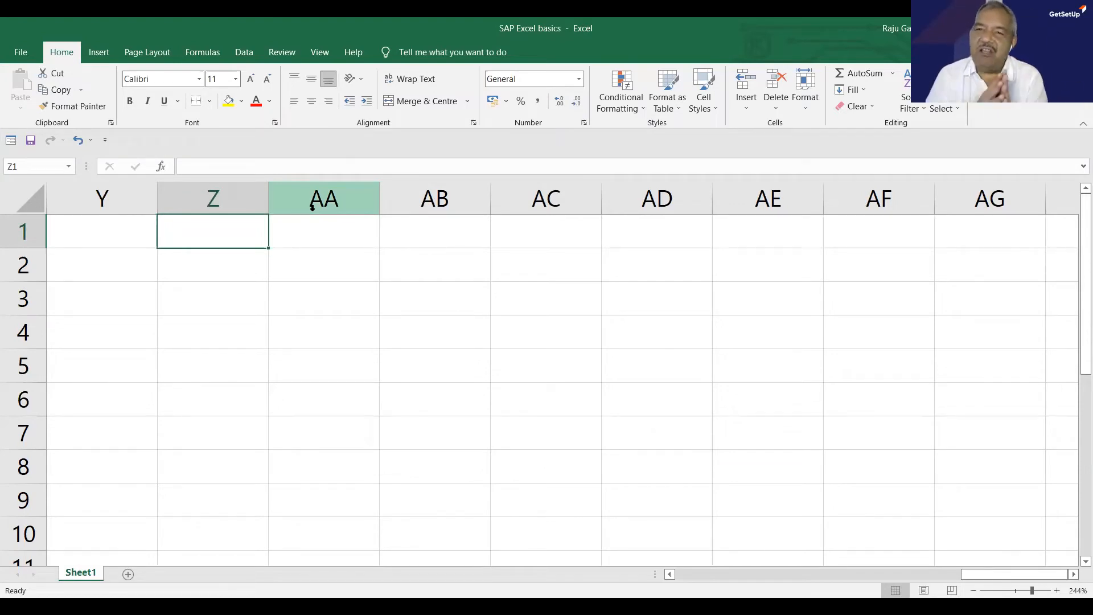
key("Right")
key("Right")
key("Right")
key("Right")
key("Right")
key("Right")
key("Right")
key("Right")
key("Right")
key("Right")
key("Right")
key("Right")
key("Right")
key("Right")
key("Right")
key("Right")
key("Right")
key("Right")
key("Right")
key("Right")
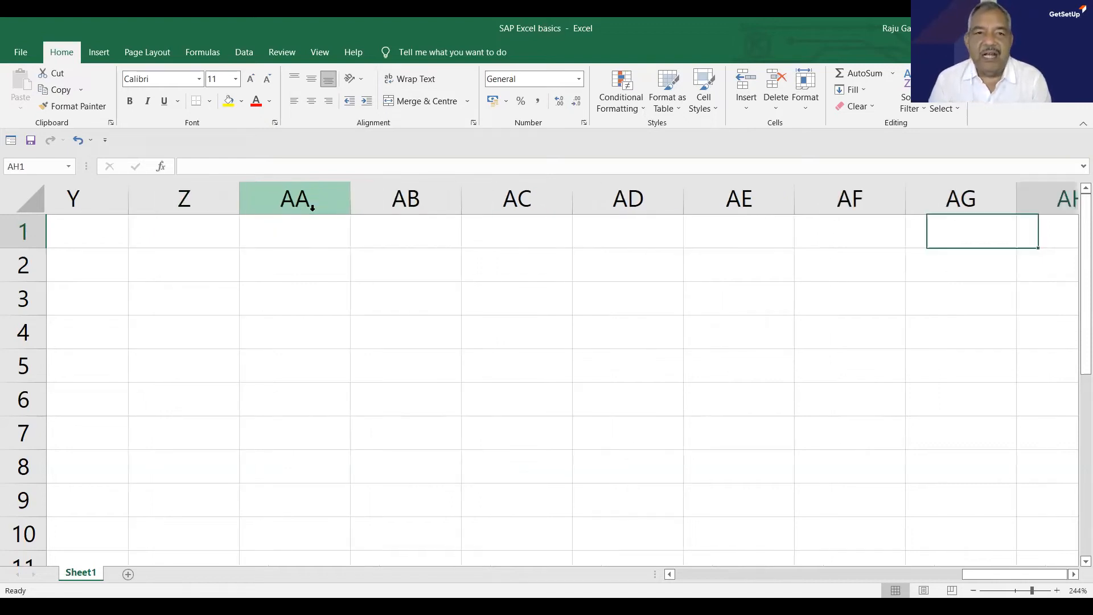
key("Right")
key("Right")
key("Right")
key("Right")
key("Right")
key("Right")
key("Right")
key("Right")
key("Right")
key("Right")
key("Right")
key("Right")
key("Right")
key("Right")
key("Right")
key("Right")
key("Right")
key("Right")
key("Right")
key("Right")
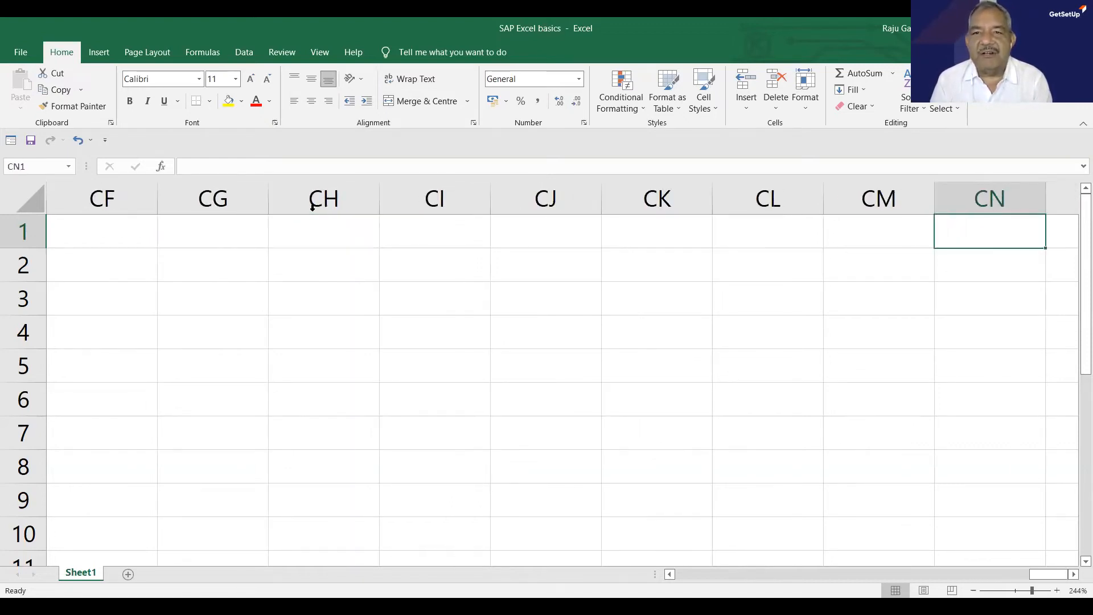
key("Right")
key("Right")
key("Right")
key("Right")
key("Right")
key("Right")
key("Right")
key("Right")
key("Right")
key("Right")
key("Right")
key("Right")
key("Right")
key("Right")
key("Right")
key("Right")
key("Right")
key("Right")
key("Right")
key("Right")
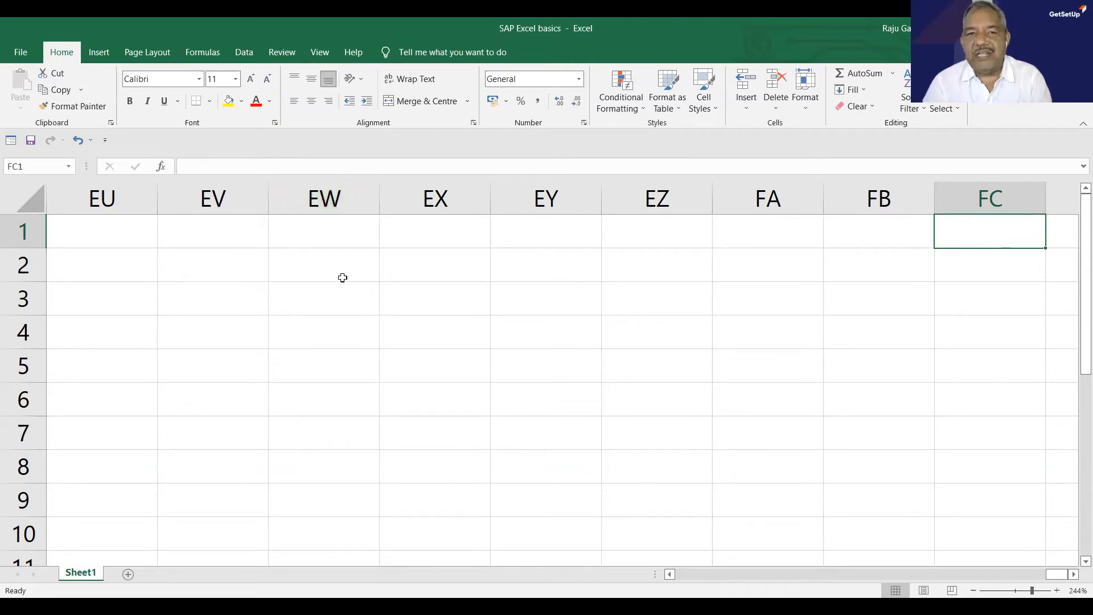
Select cell EW2 and move the active cell left along row 2 back to A2.
left_click(342, 277)
key("Left")
key("Left")
key("Left")
key("Left")
key("Left")
key("Left")
key("Left")
key("Left")
key("Left")
key("Left")
key("Left")
key("Left")
key("Left")
key("Left")
key("Left")
key("Left")
key("Left")
key("Left")
key("Left")
key("Left")
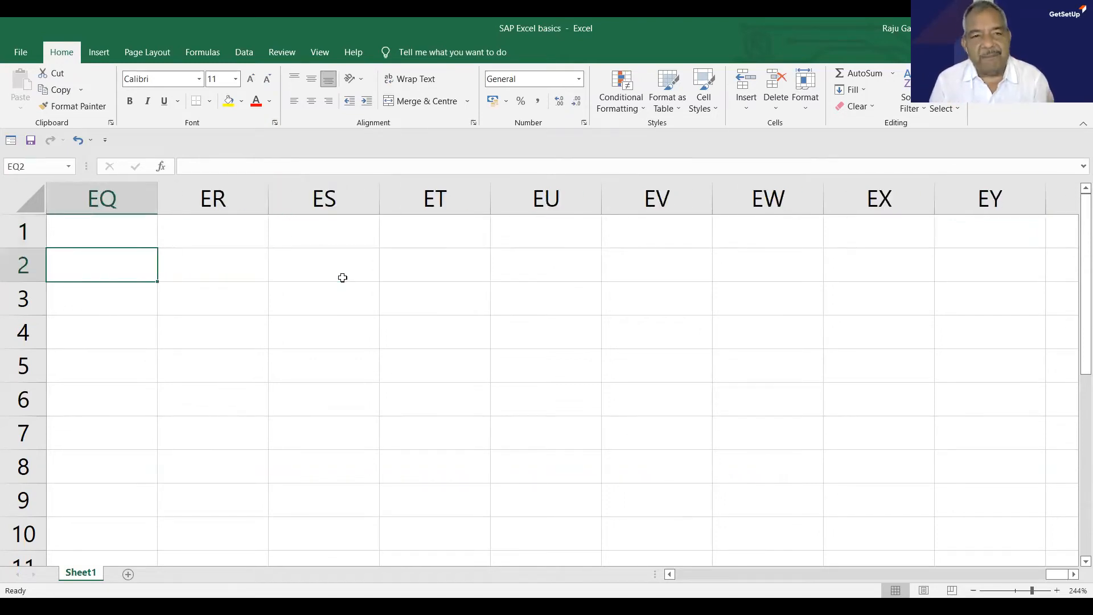
key("Left")
key("Left")
key("Left")
key("Left")
key("Left")
key("Left")
key("Left")
key("Left")
key("Left")
key("Left")
key("Left")
key("Left")
key("Left")
key("Left")
key("Left")
key("Left")
key("Left")
key("Left")
key("Left")
key("Left")
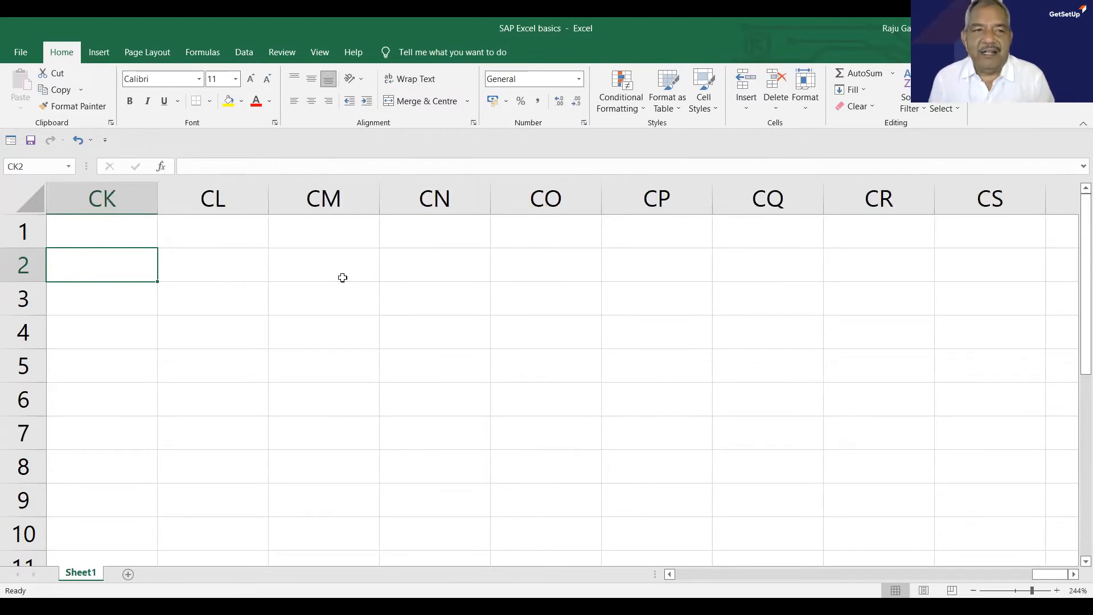
key("Left")
key("Left")
key("Left")
key("Left")
key("Left")
key("Left")
key("Left")
key("Left")
key("Left")
key("Left")
key("Left")
key("Left")
key("Left")
key("Left")
key("Left")
key("Left")
key("Left")
key("Left")
key("Left")
key("Left")
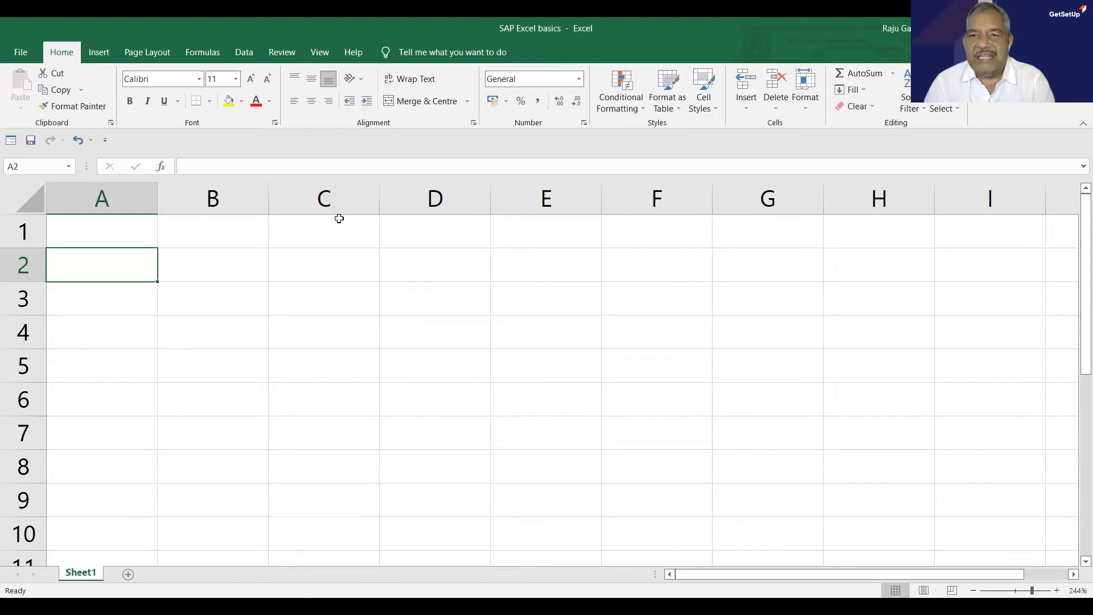
Fill cell C2 with a long run of the letter h and erase it again.
left_click(334, 272)
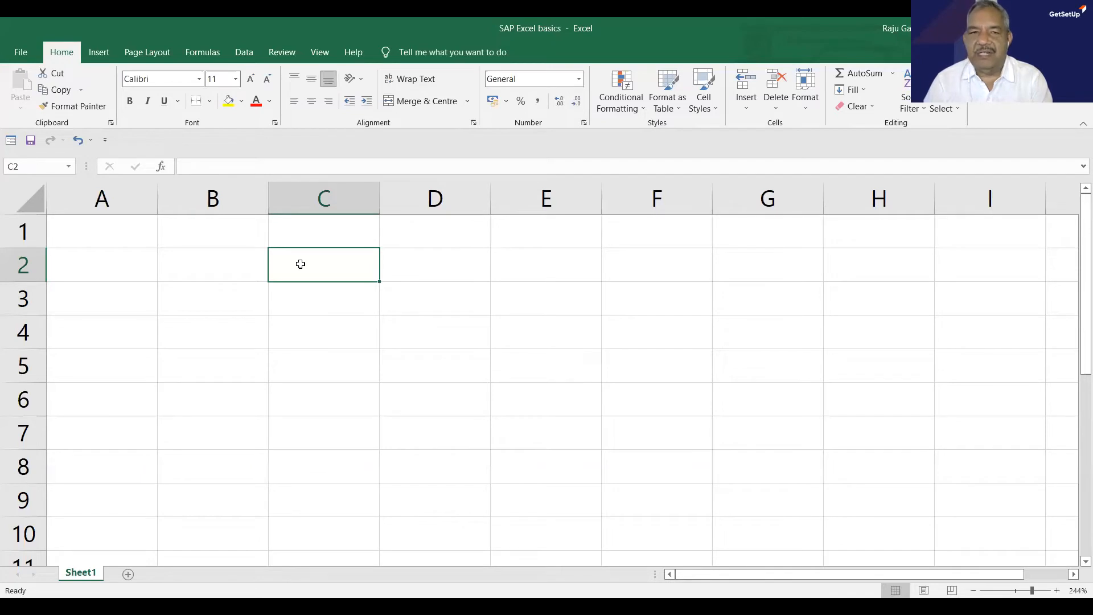
type("hhhhh")
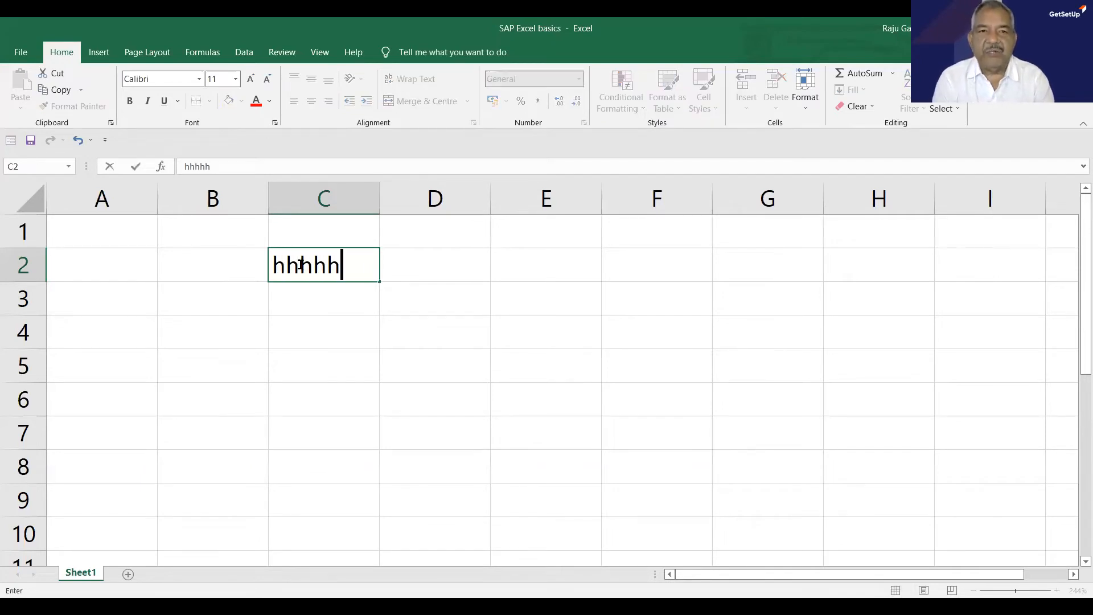
type("hhhhhhhhhhhhhhhhhh")
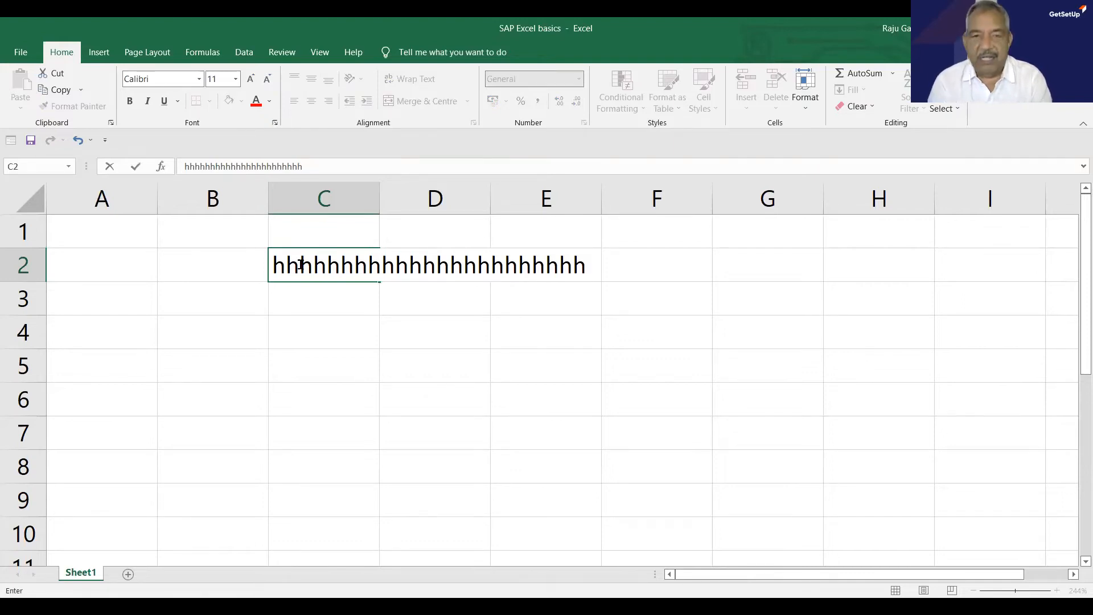
key("BackSpace")
key("BackSpace")
key("BackSpace")
key("BackSpace")
key("BackSpace")
key("BackSpace")
key("BackSpace")
key("BackSpace")
key("BackSpace")
key("BackSpace")
key("BackSpace")
key("BackSpace")
key("BackSpace")
key("BackSpace")
key("BackSpace")
key("BackSpace")
key("BackSpace")
key("BackSpace")
key("BackSpace")
key("BackSpace")
key("BackSpace")
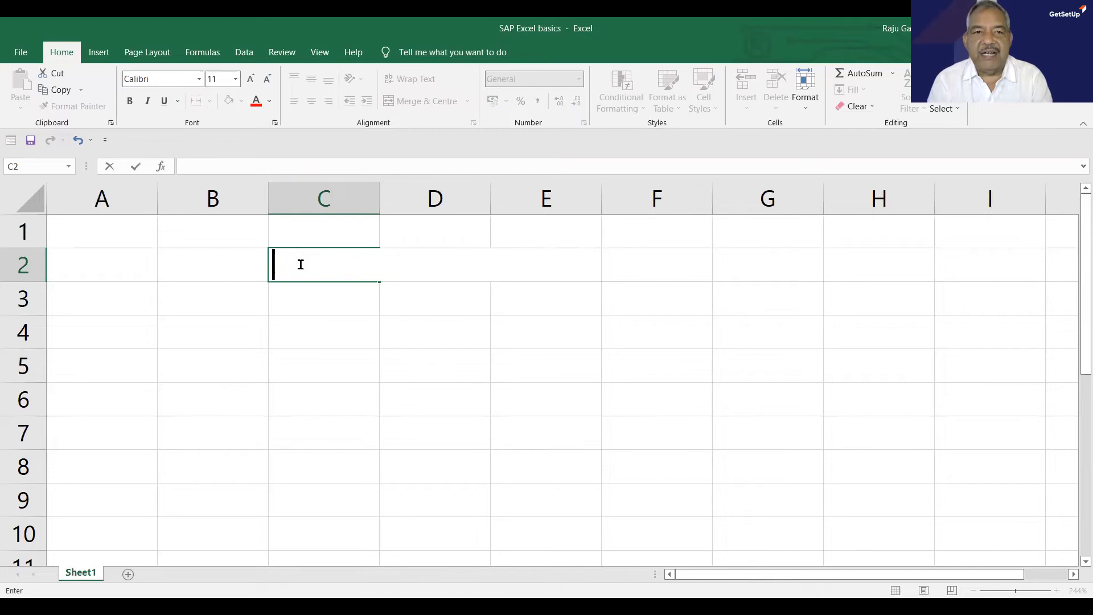
Enter a run of 24 letter h characters in cell C2 and commit it by selecting cell D5.
type("hhh")
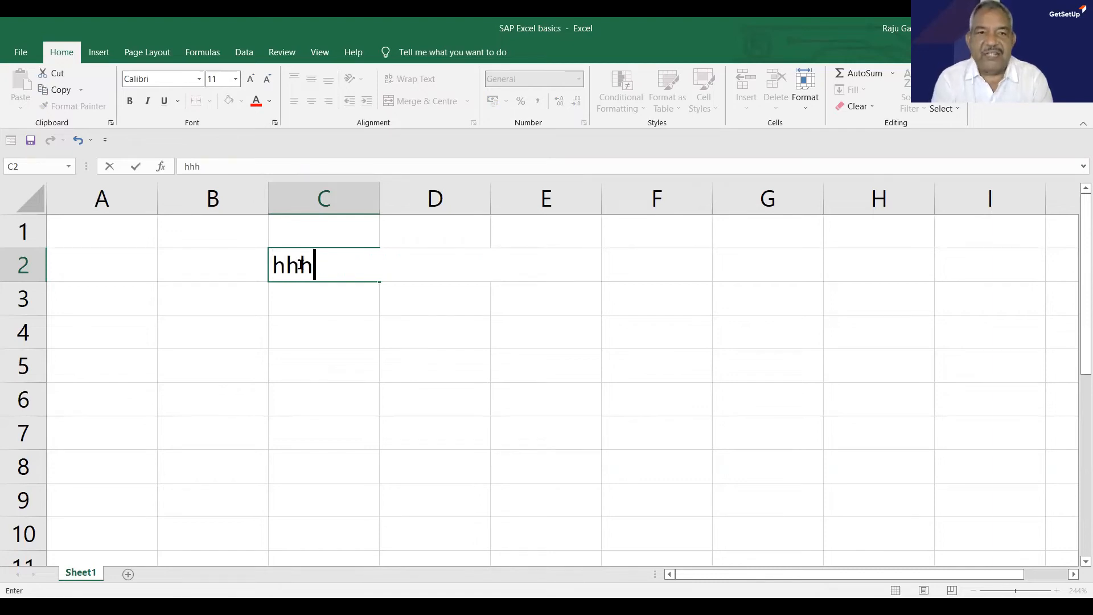
type("hhhhhhhh")
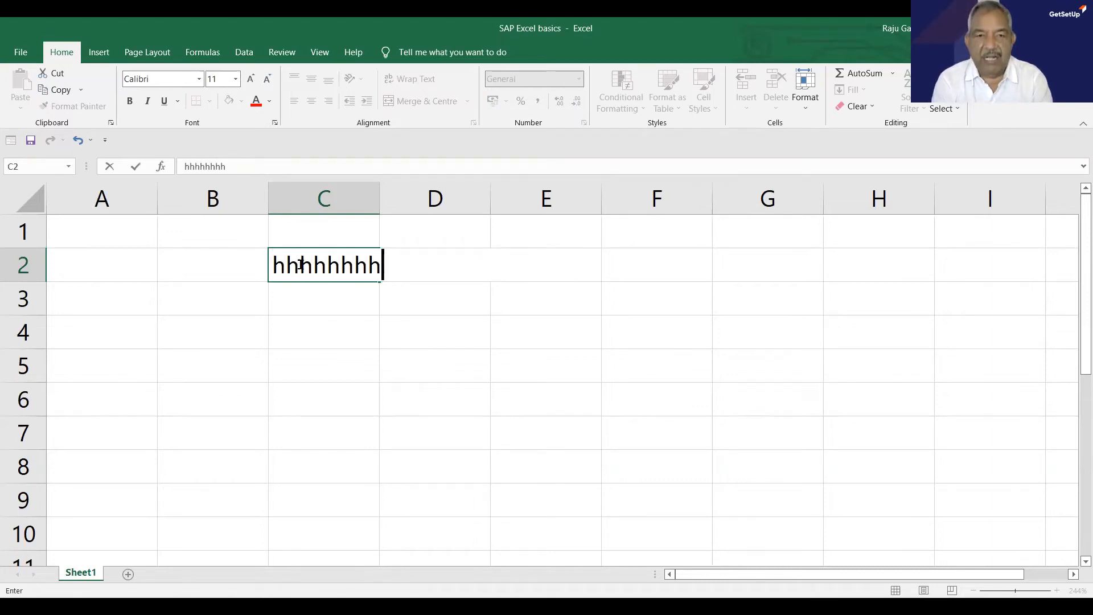
type("hhhhhhhhhhhhhh")
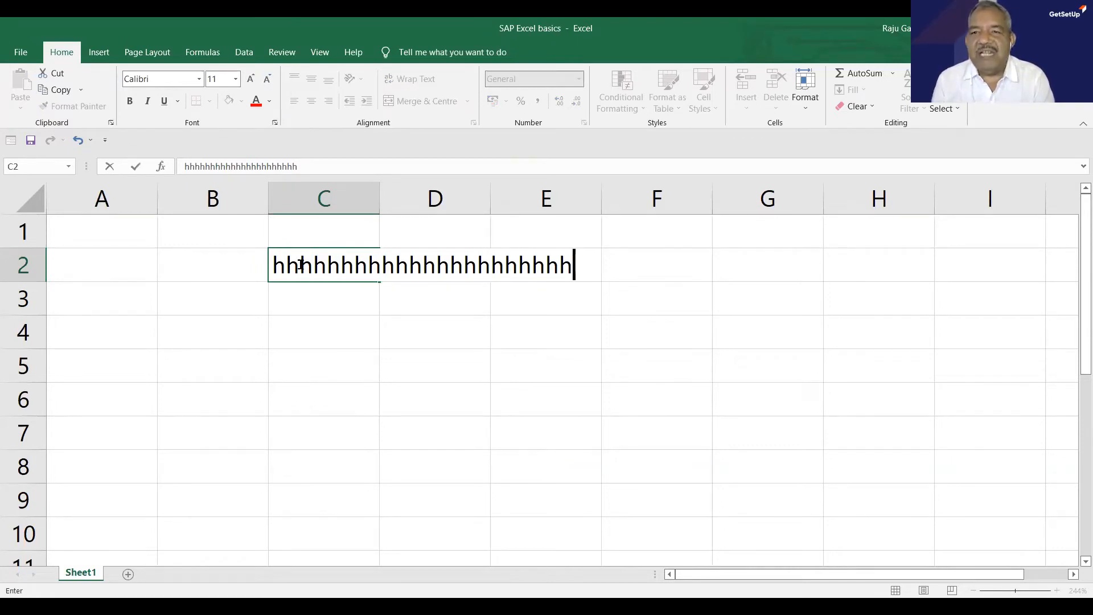
type("hh")
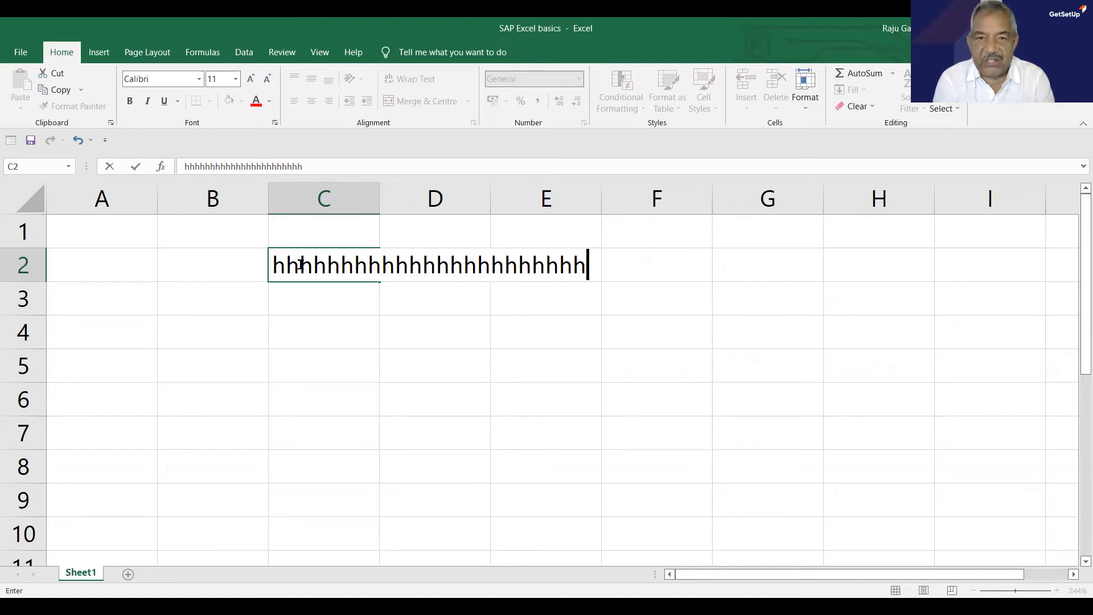
left_click(446, 369)
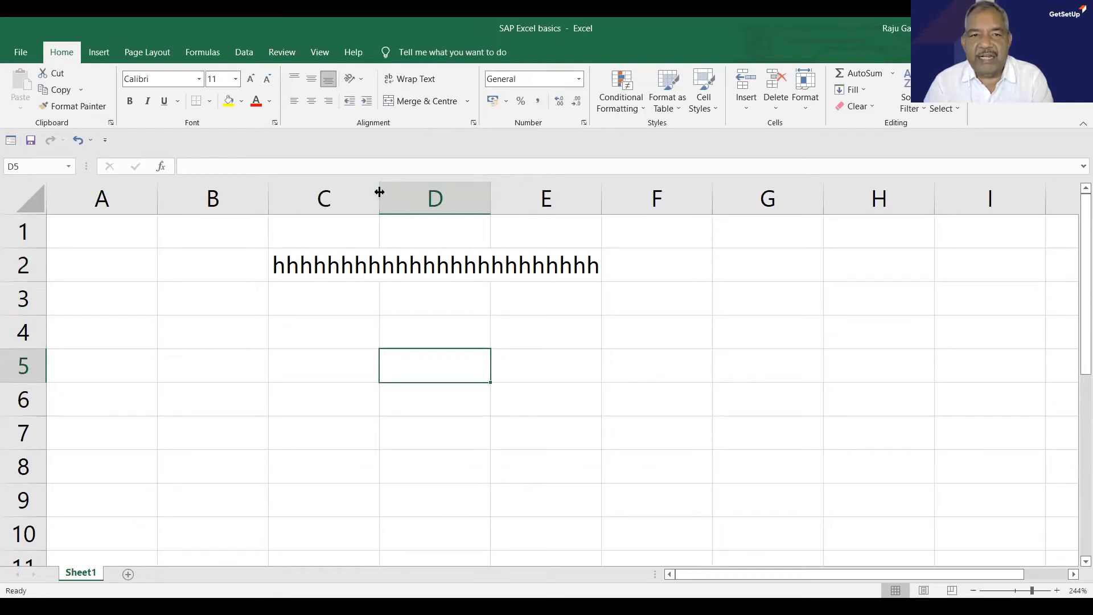
Widen column C until the text in C2 fits inside it, and check cells C2, D2, E2 and C4.
left_click_drag(379, 192, 671, 205)
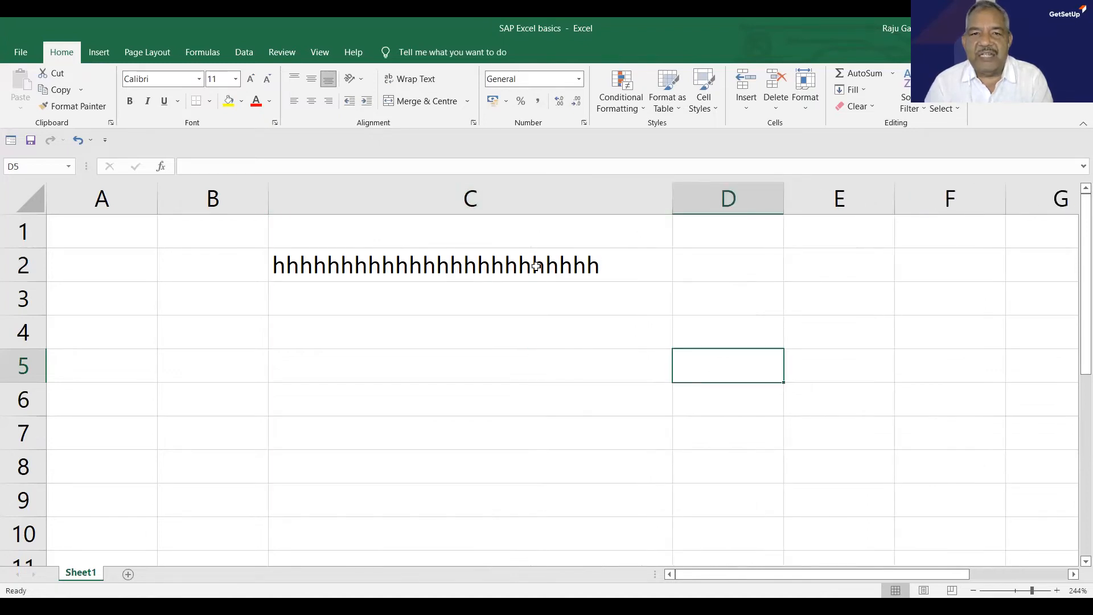
left_click(535, 266)
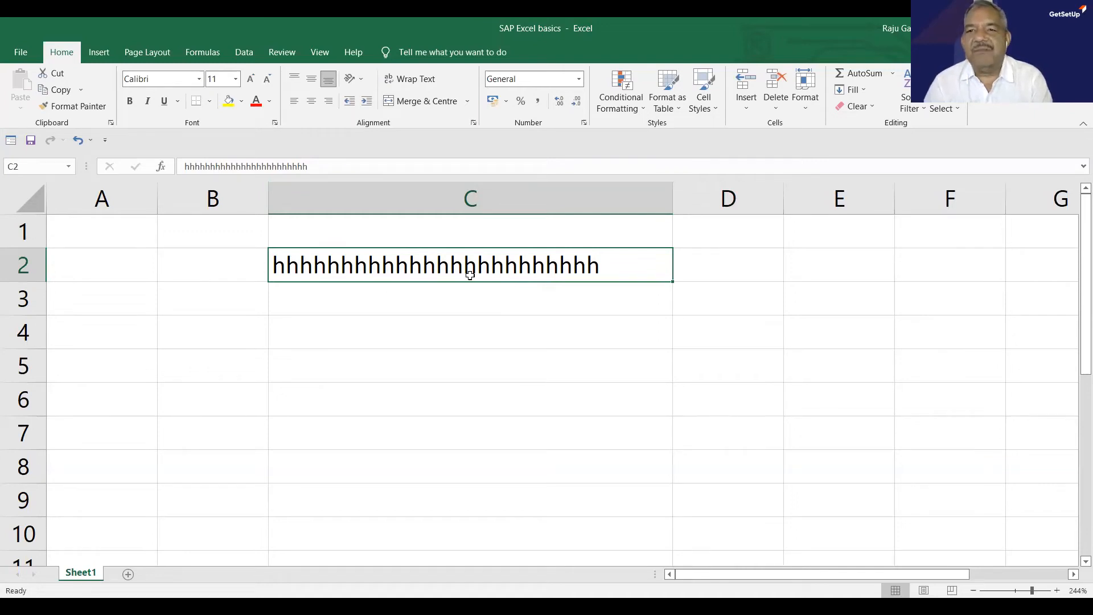
left_click(723, 272)
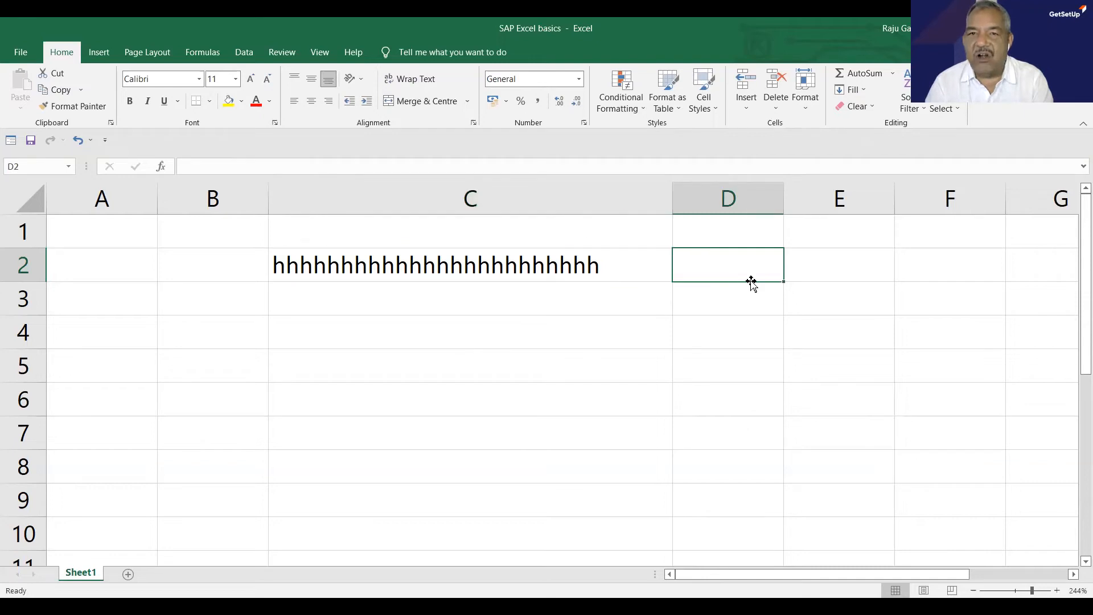
left_click(835, 268)
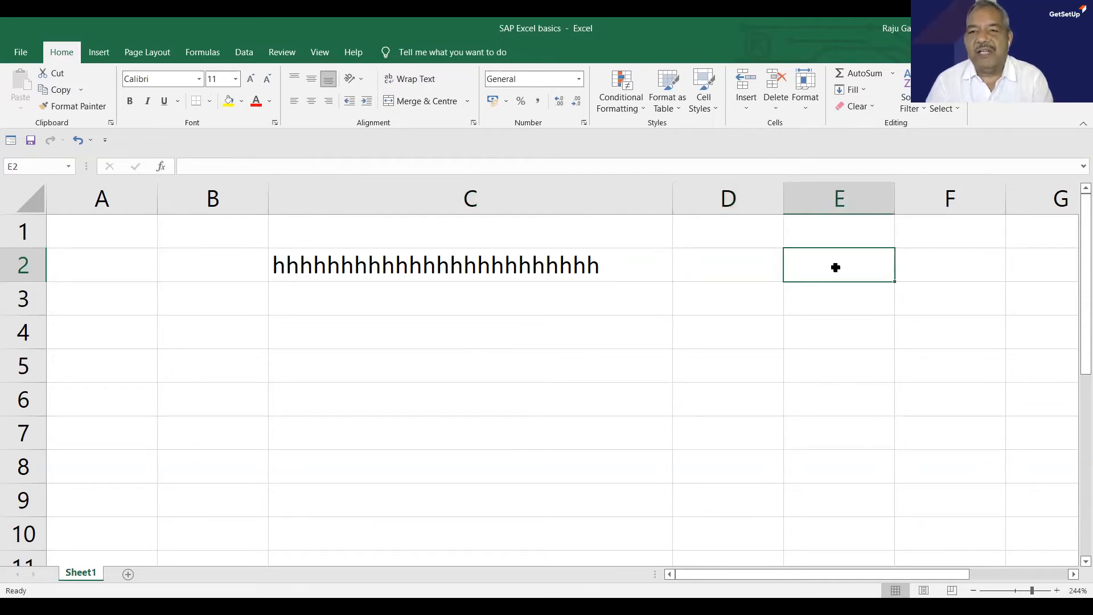
left_click(458, 272)
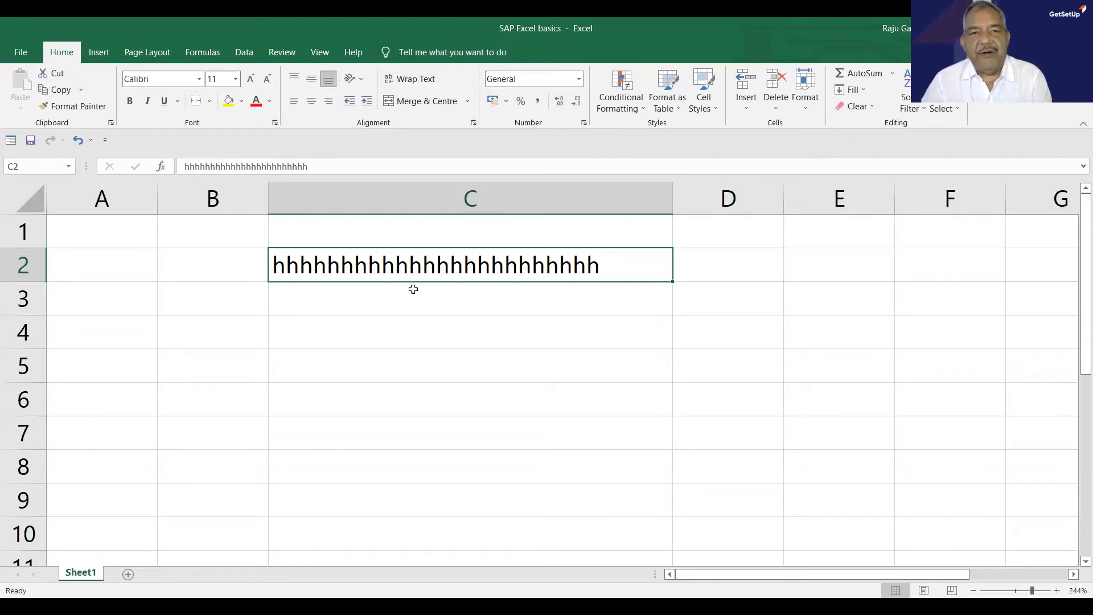
left_click(421, 331)
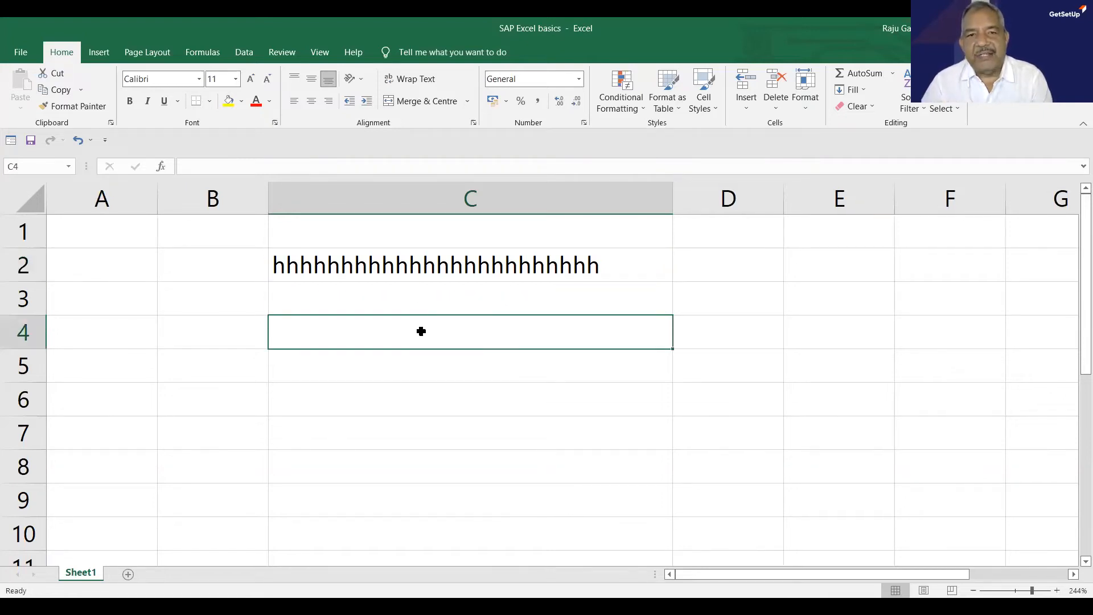
Expand the formula bar to several lines for cell C2 and place the cursor at the end of its text there.
left_click(437, 269)
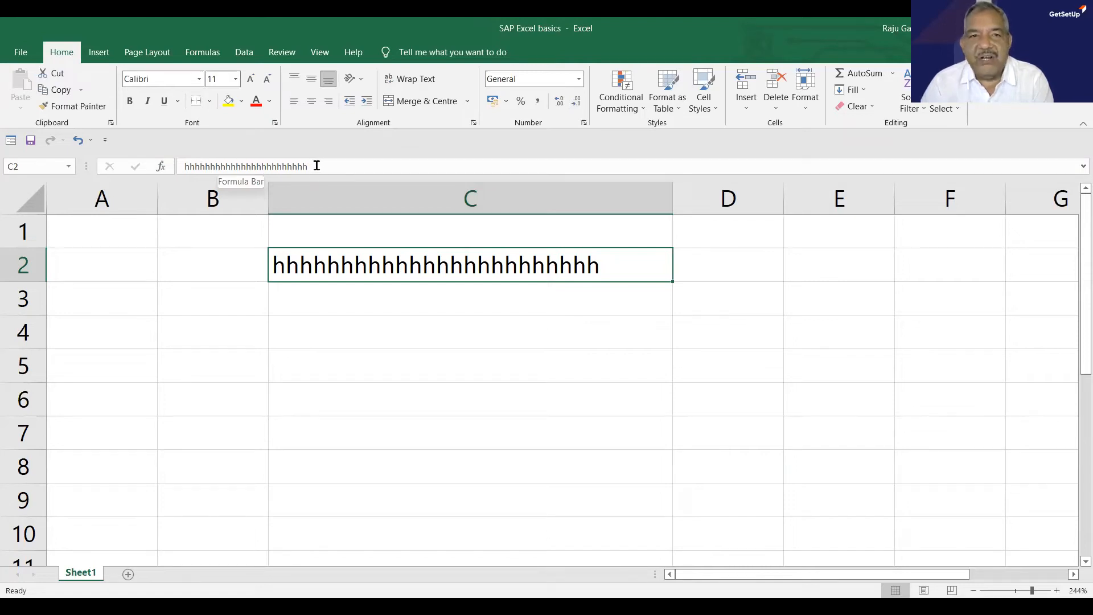
left_click_drag(319, 179, 330, 243)
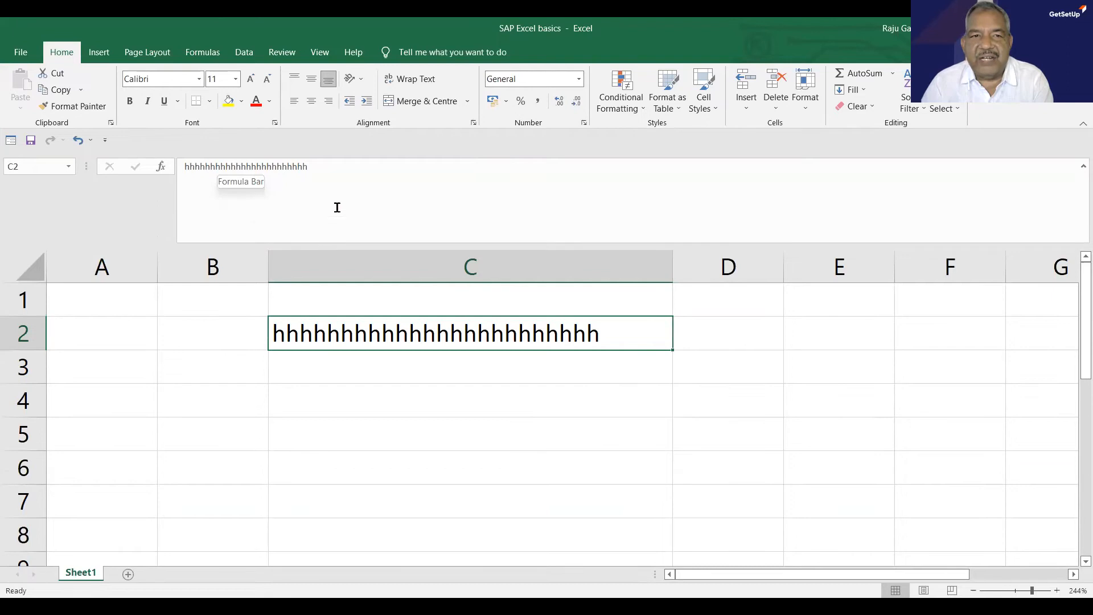
left_click(314, 170)
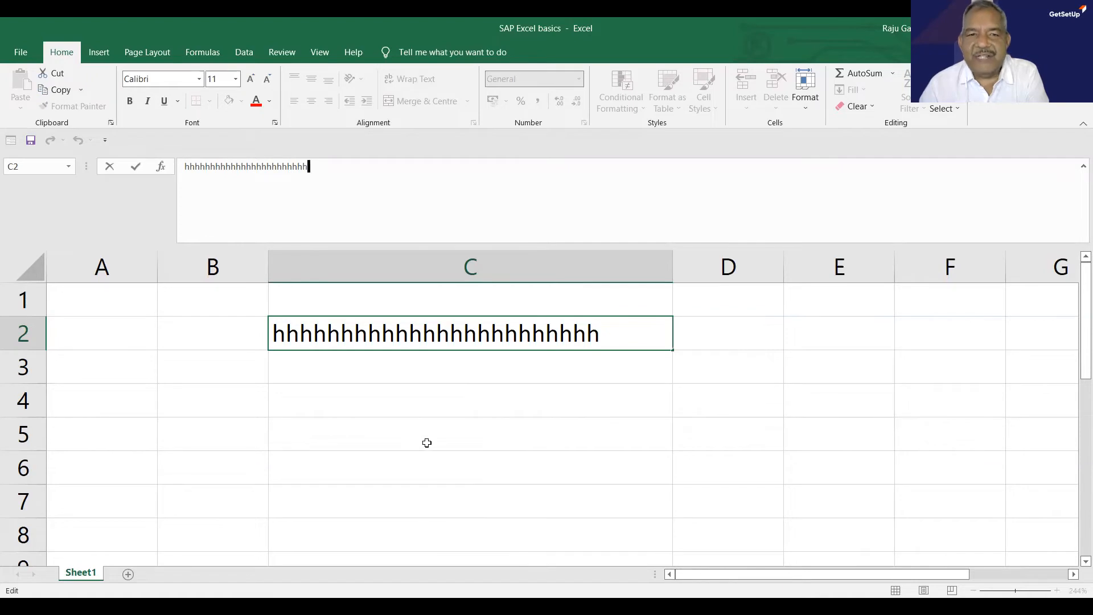
left_click(427, 442)
left_click(400, 338)
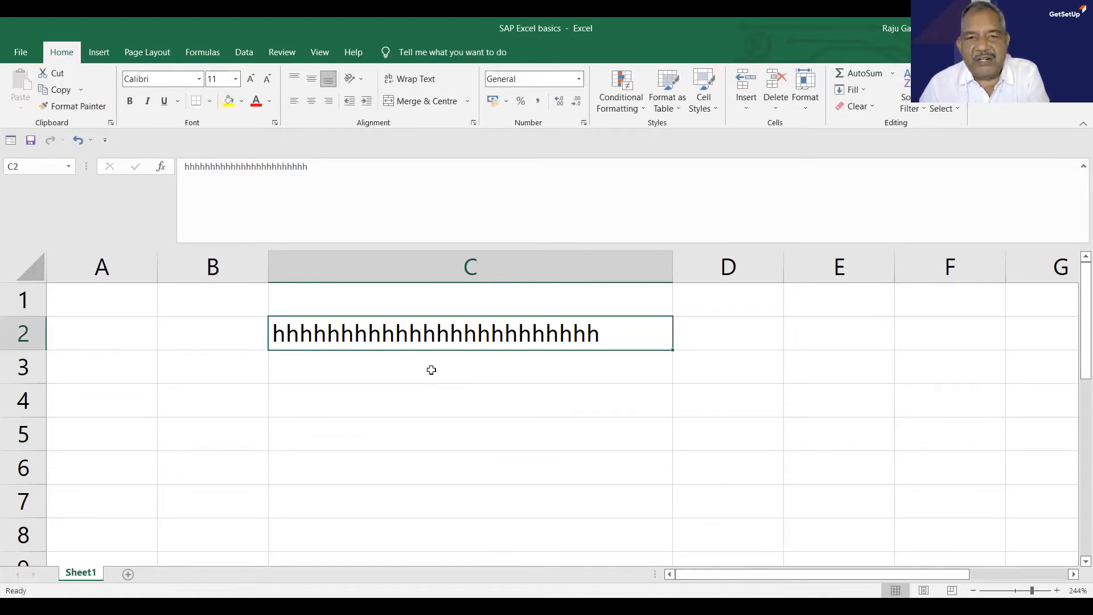
Compare what the formula bar shows for cell C2 and the cells C3, C4 and C5 below it.
left_click(430, 368)
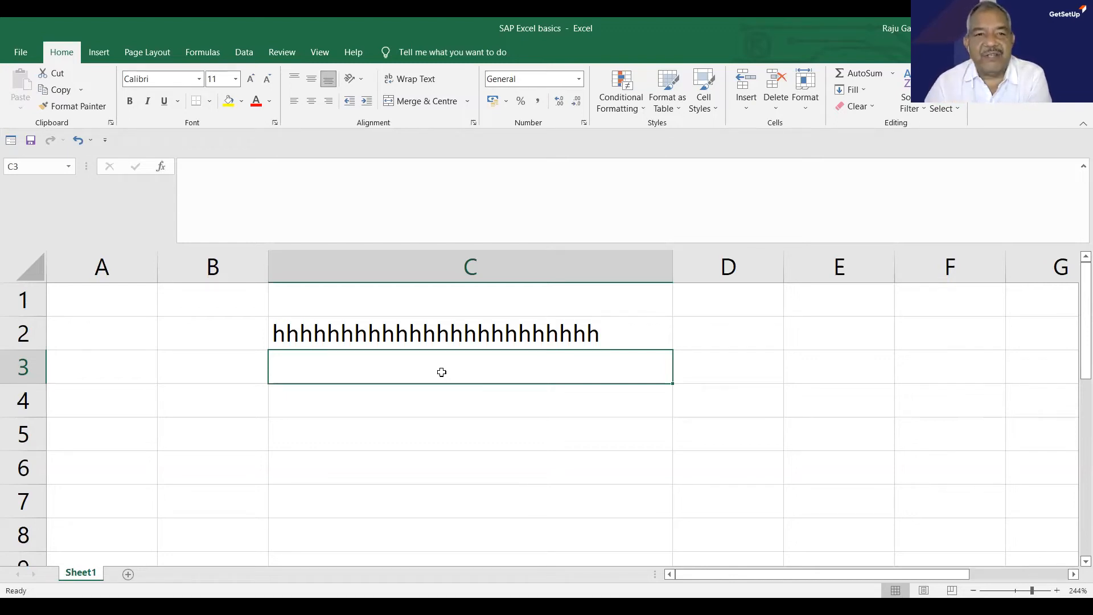
left_click(461, 329)
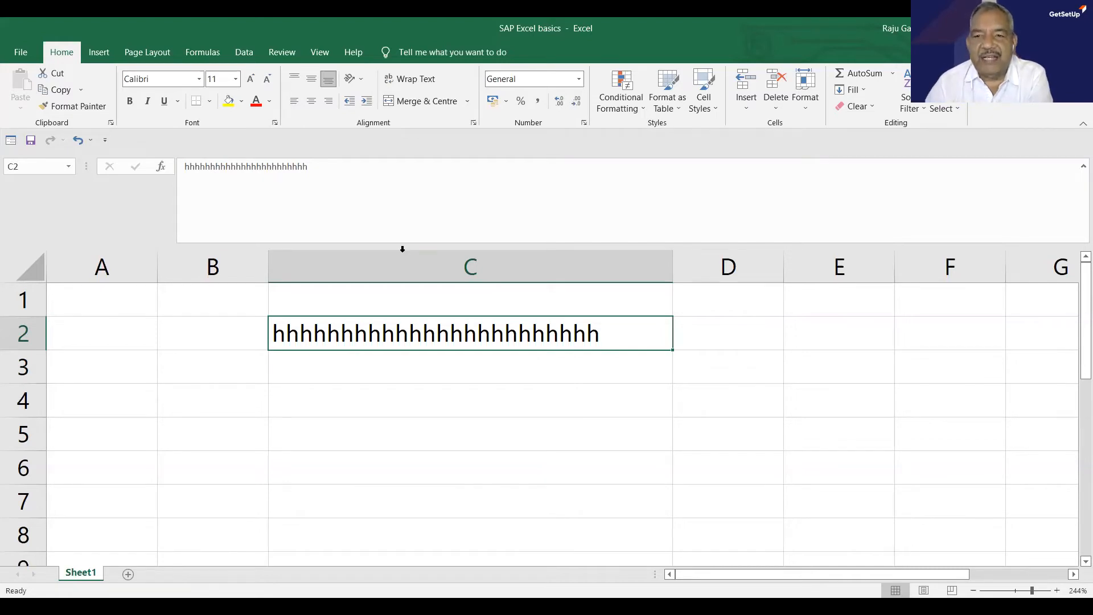
left_click(465, 416)
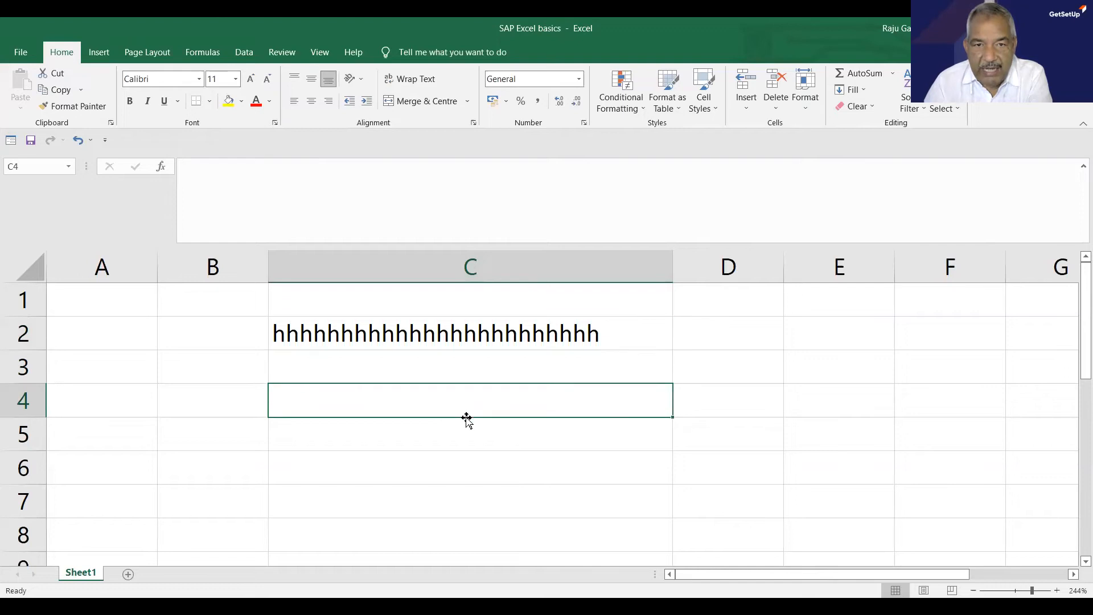
left_click(518, 329)
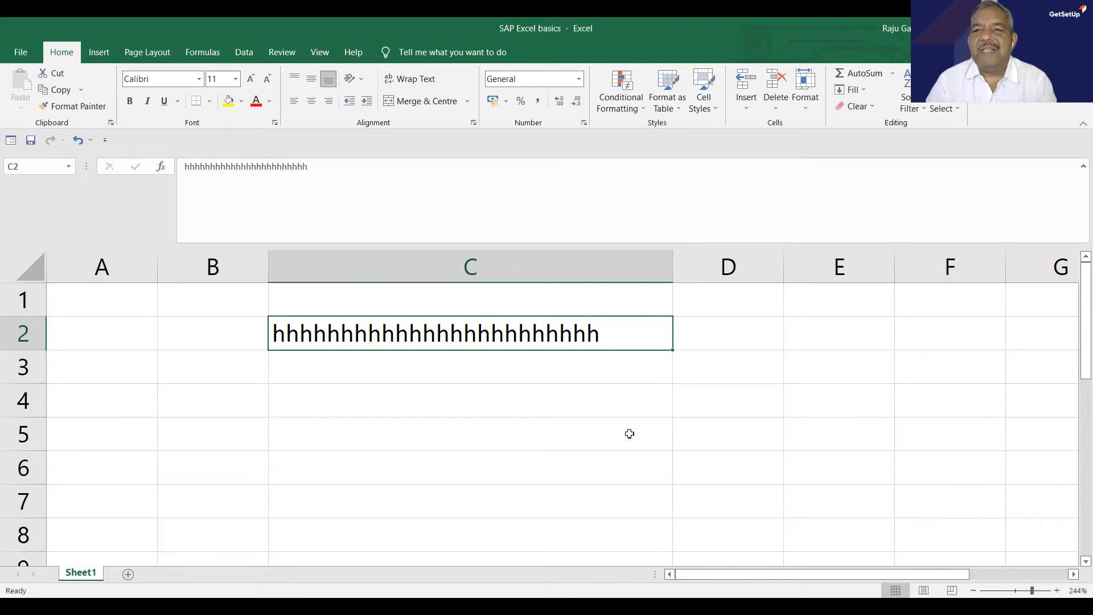
left_click(629, 434)
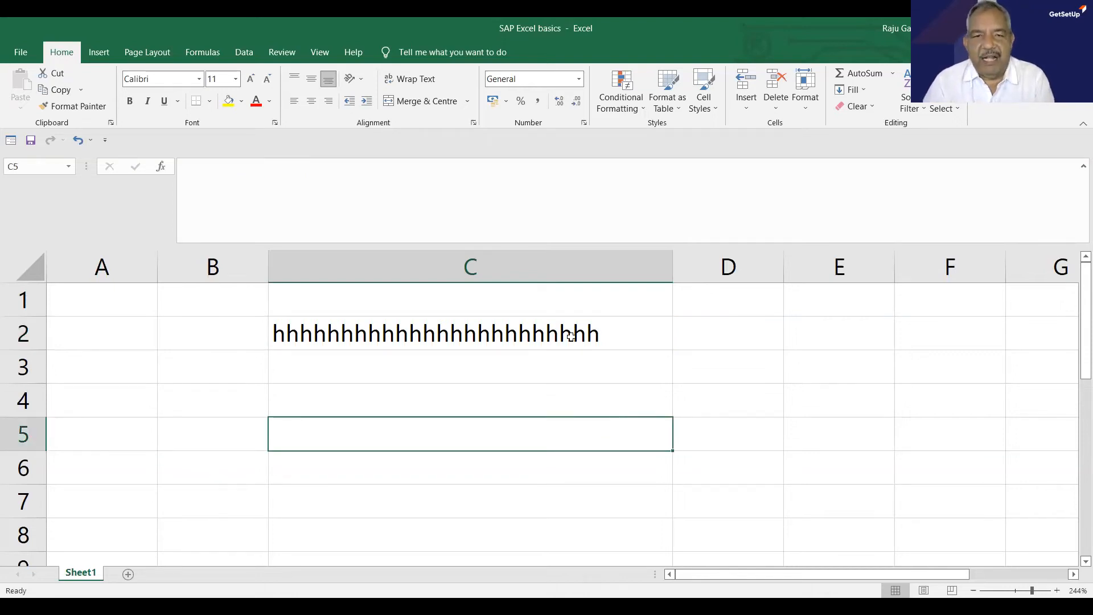
Clear the text from cell C2 and narrow column C to slightly wider than the neighbouring columns.
left_click(571, 336)
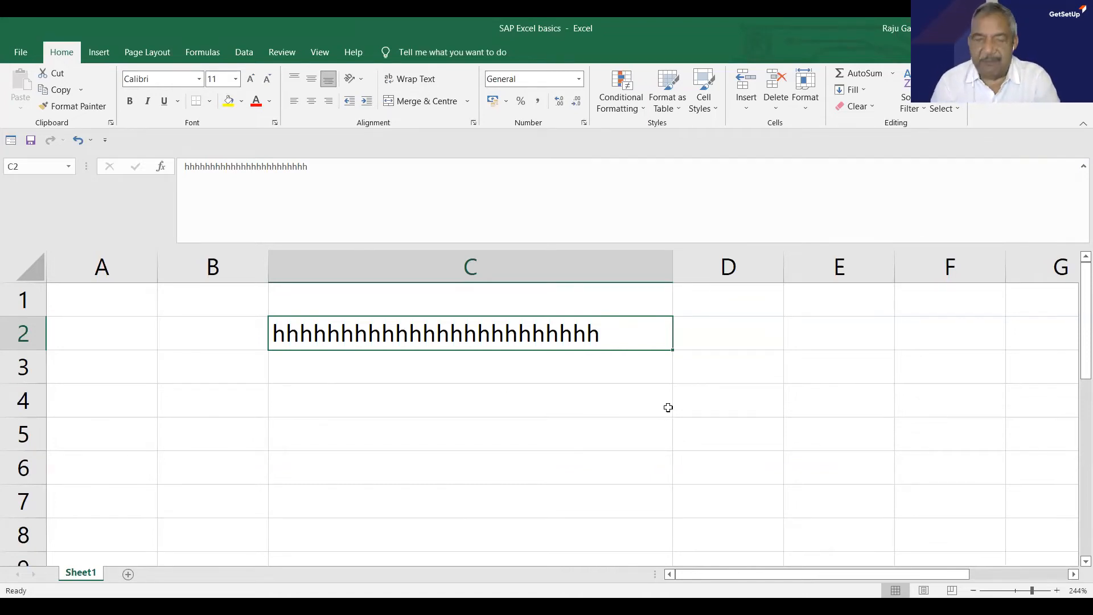
key("BackSpace")
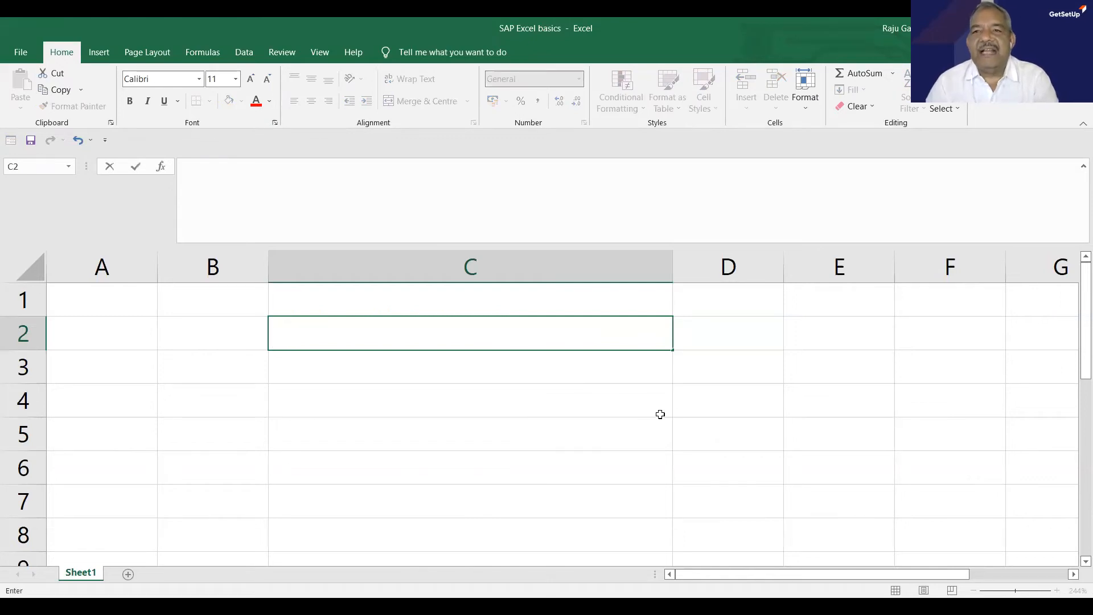
left_click(586, 471)
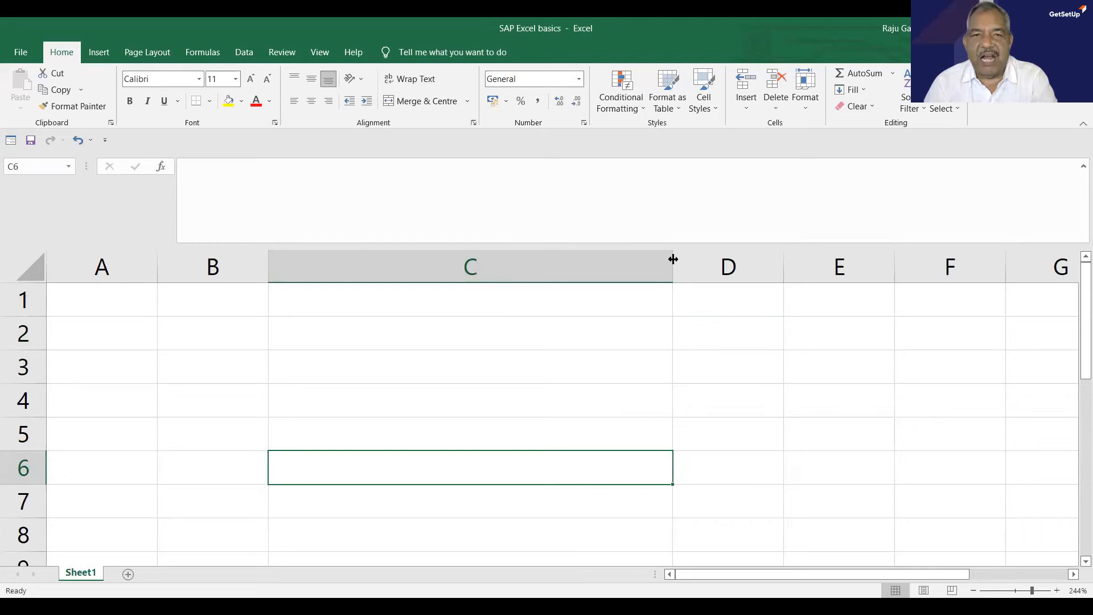
left_click_drag(673, 261, 424, 261)
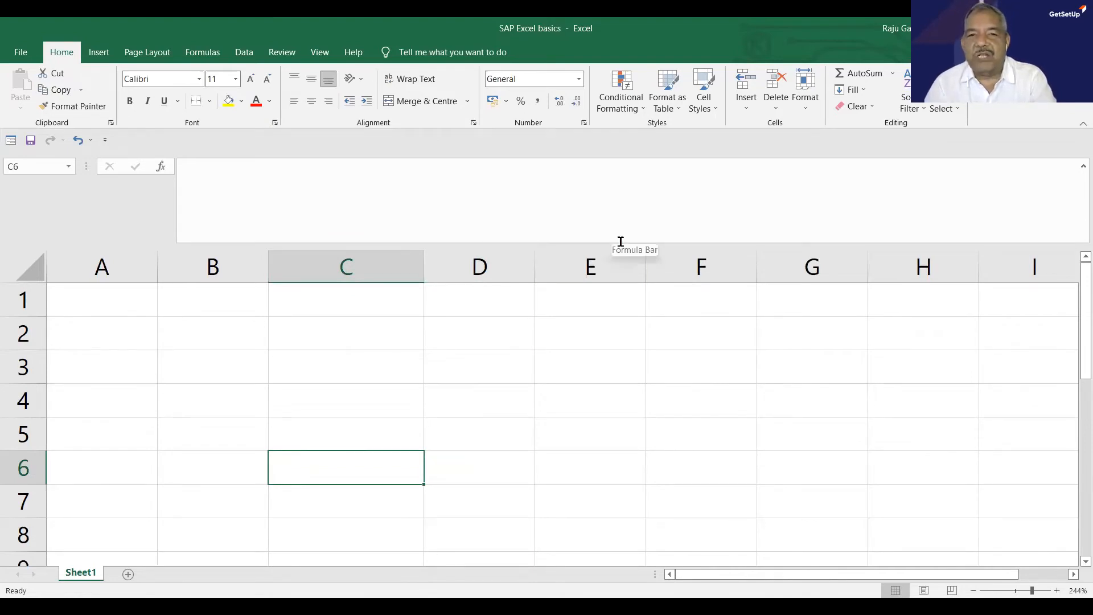
Shrink the formula bar to a single line and select cells E6, D4 and B2 in turn.
left_click_drag(571, 243, 573, 178)
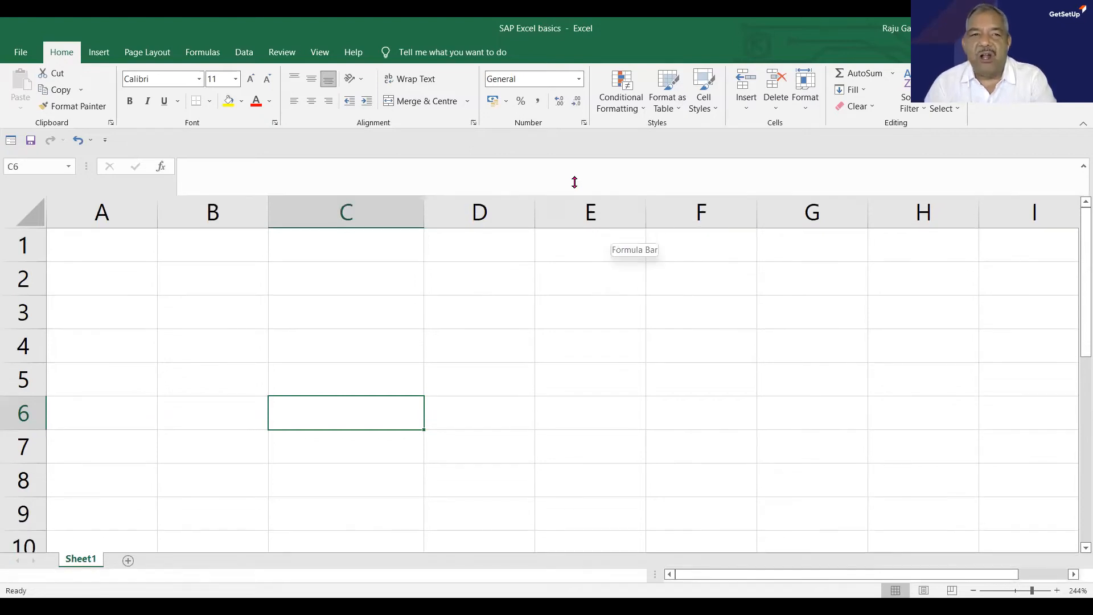
left_click(610, 411)
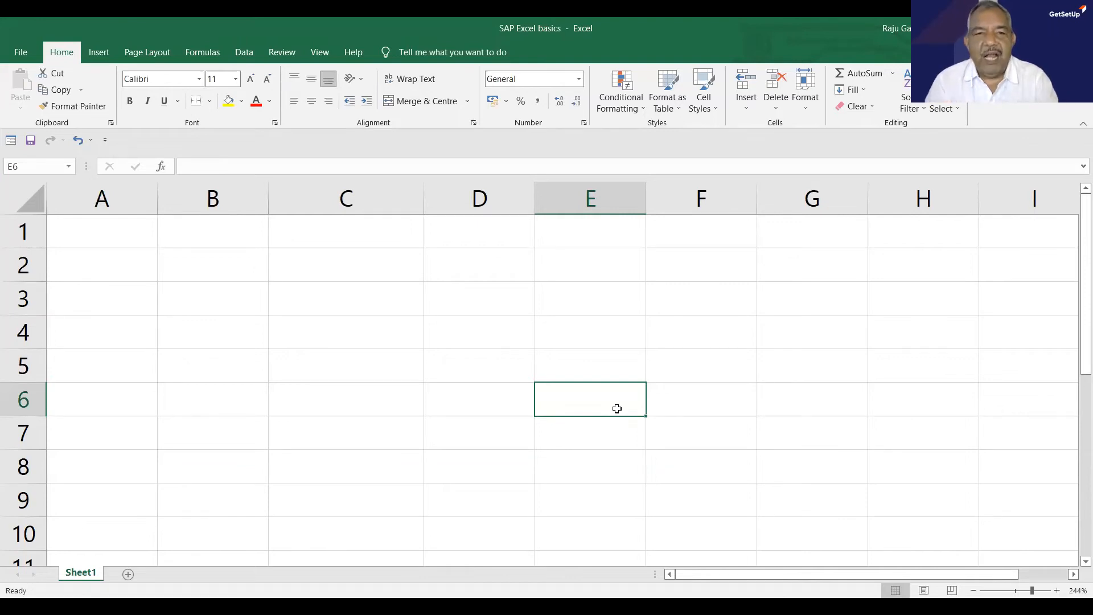
left_click(478, 336)
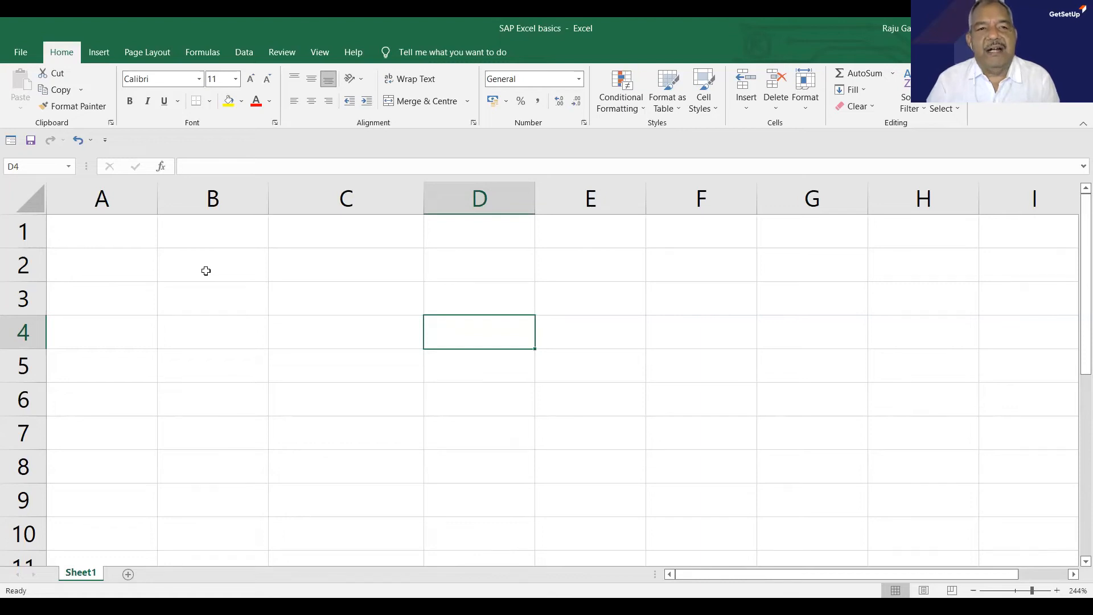
left_click(206, 267)
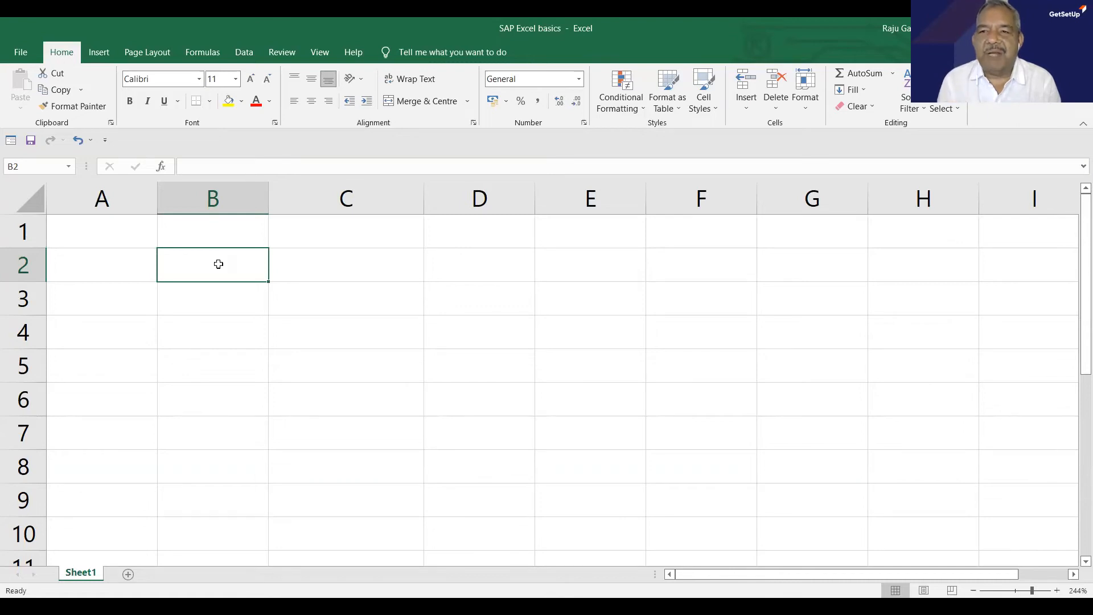
Enter the text "Headings" in cell B2 and reselect that cell.
type("H")
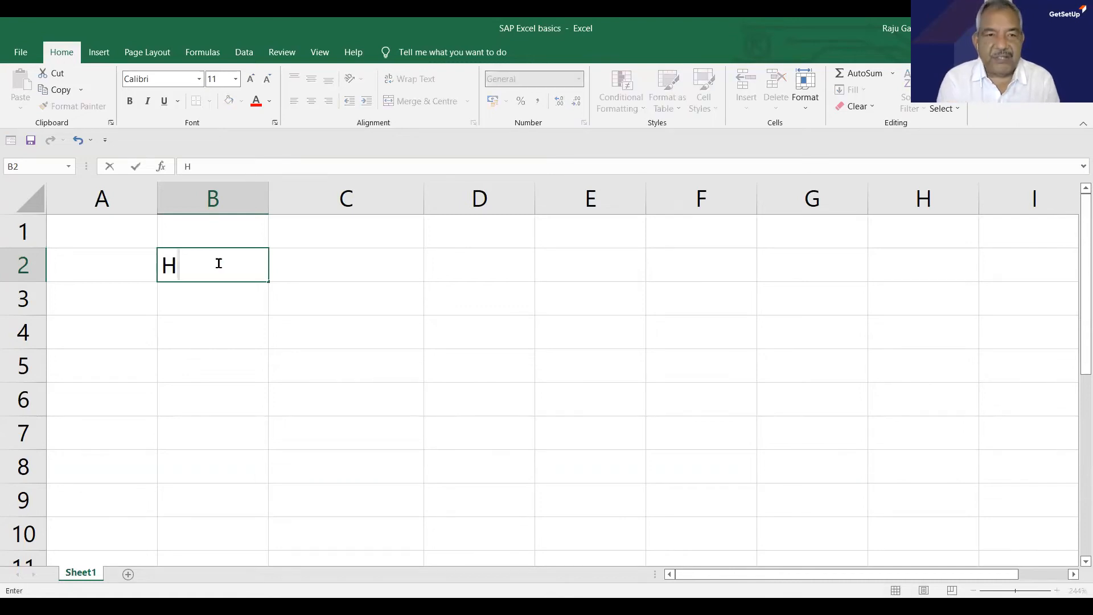
type("ead")
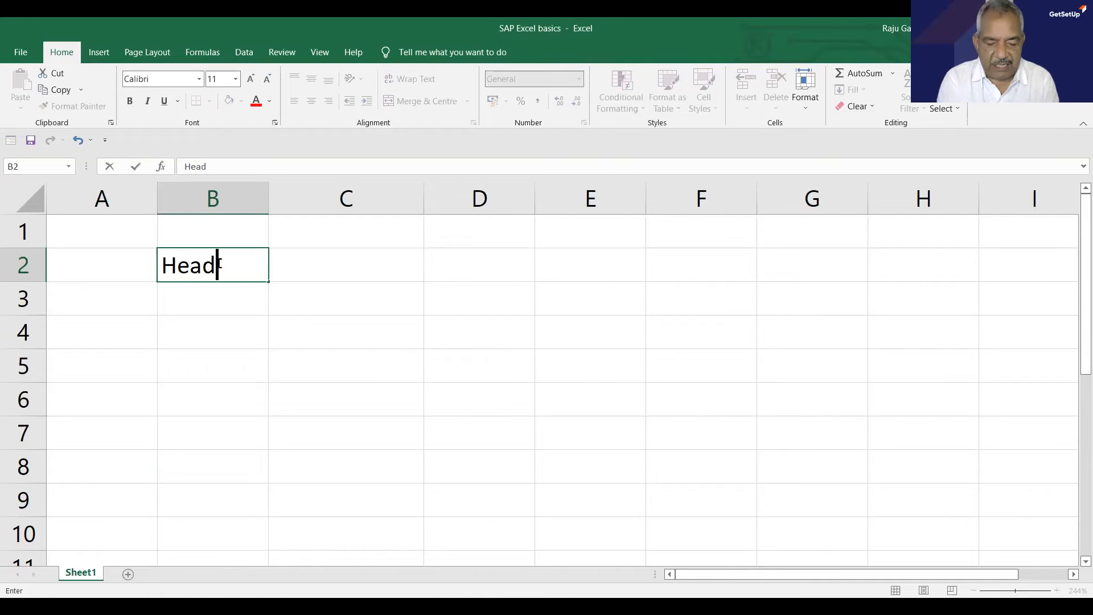
type("ings")
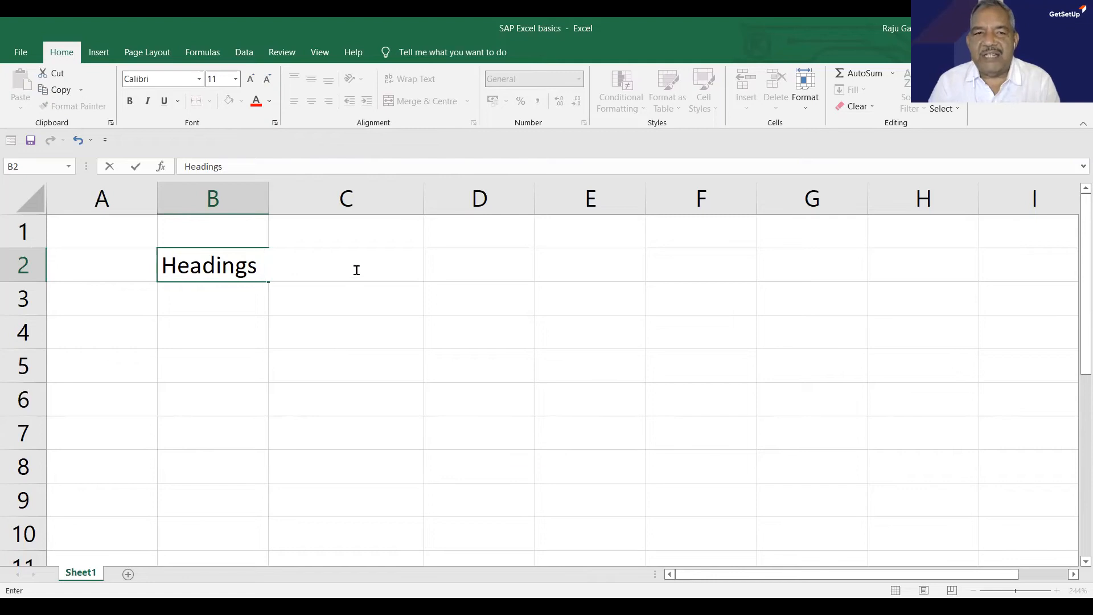
left_click(326, 293)
left_click(319, 251)
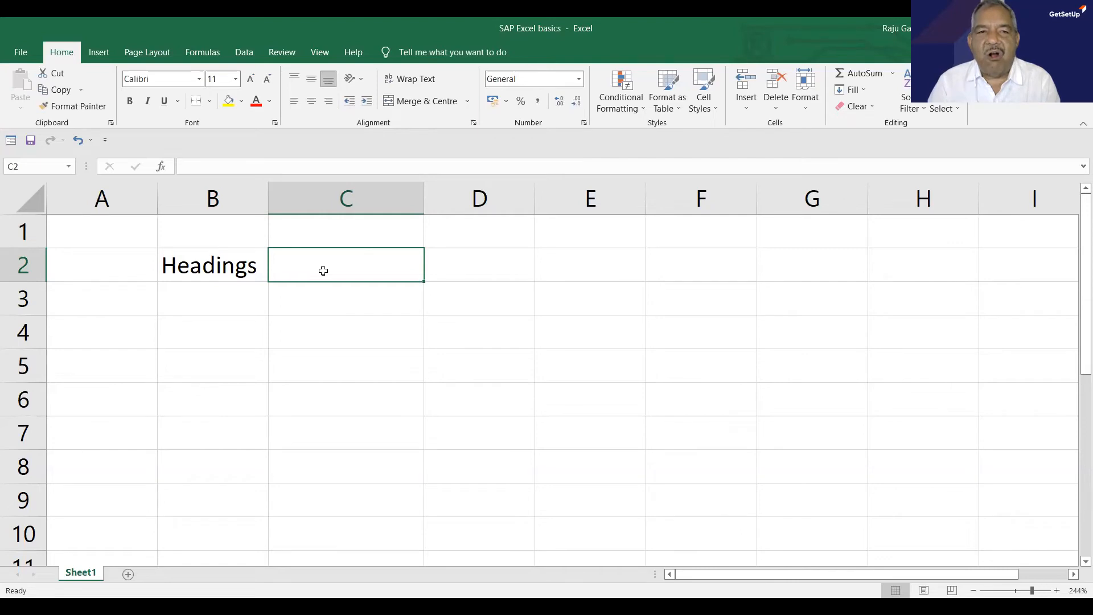
left_click(217, 266)
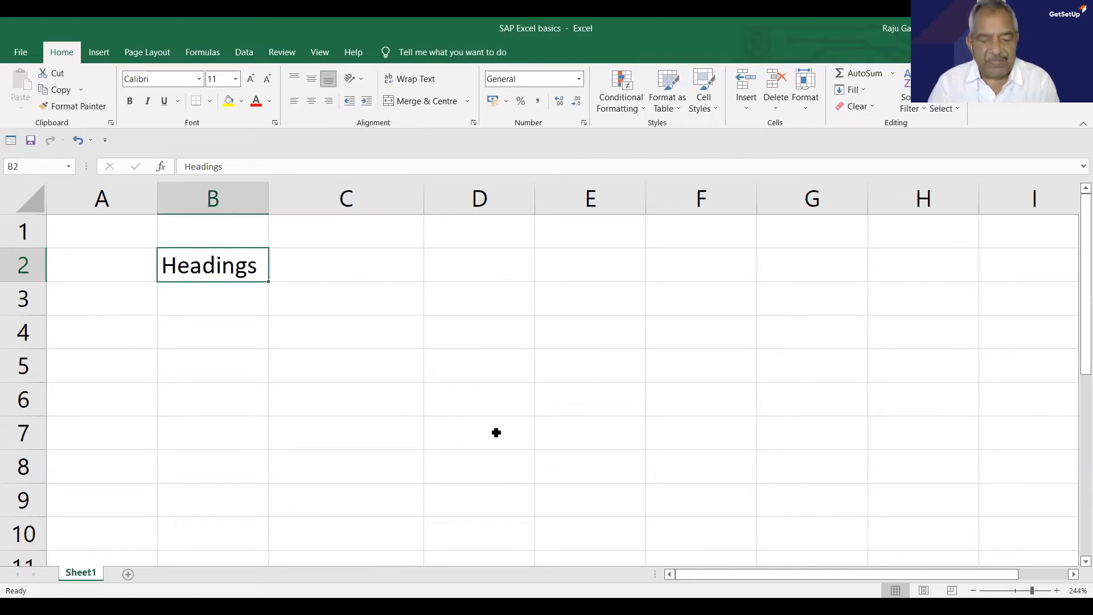
Move the cell selection along row 2 from B2 to H2, one column at a time.
key("Right")
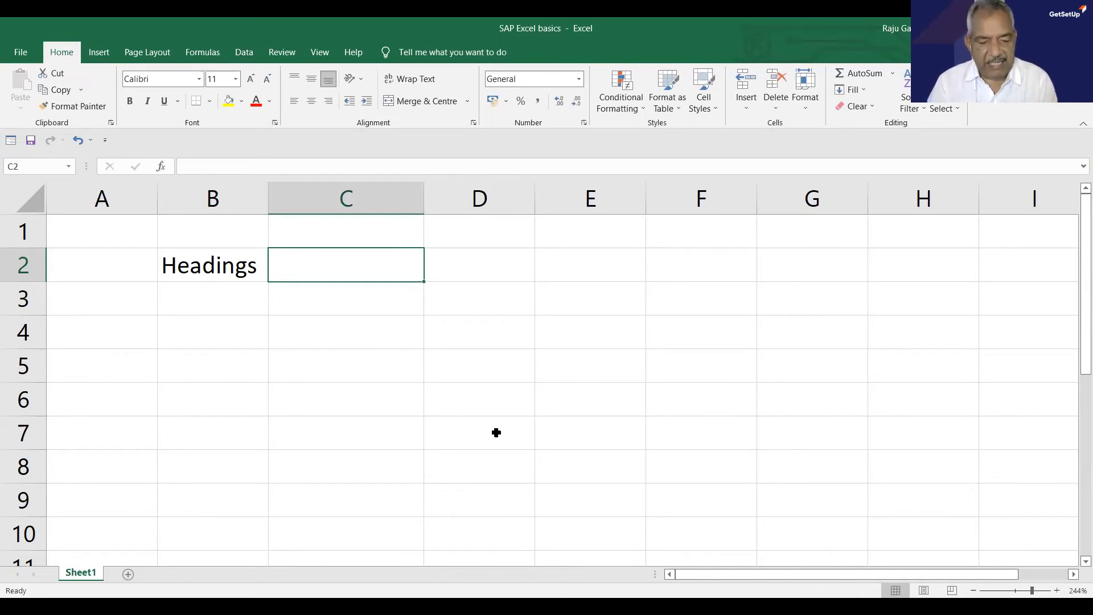
key("Right")
key("Right")
key("Right")
key("Right")
key("Right")
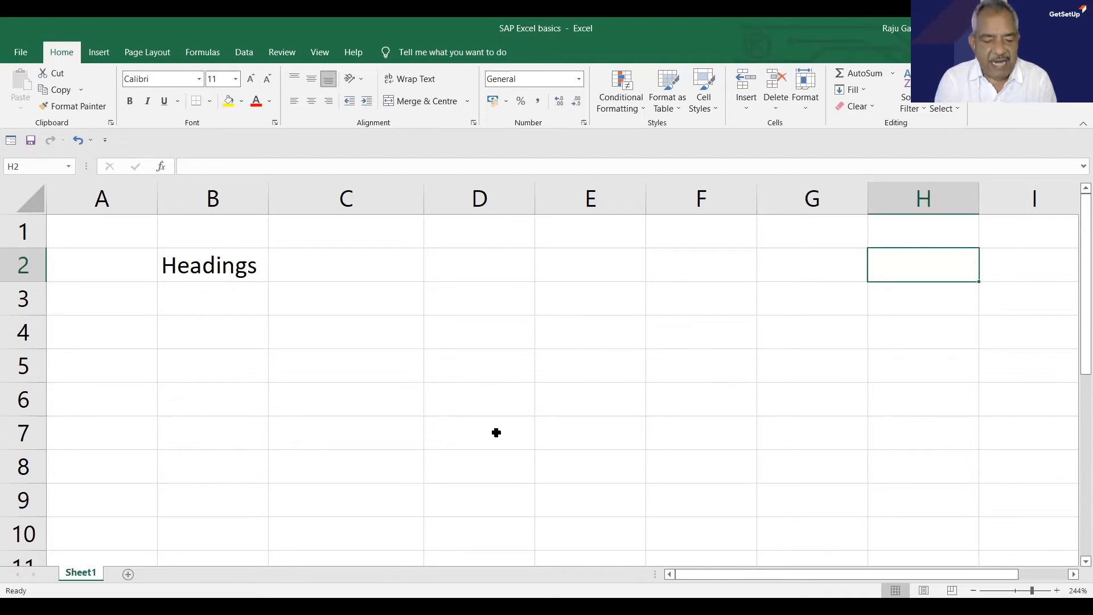
Move the cell selection back along row 2 to A2 and return to the "Headings" cell B2.
key("Left")
key("Left")
key("Left")
key("Left")
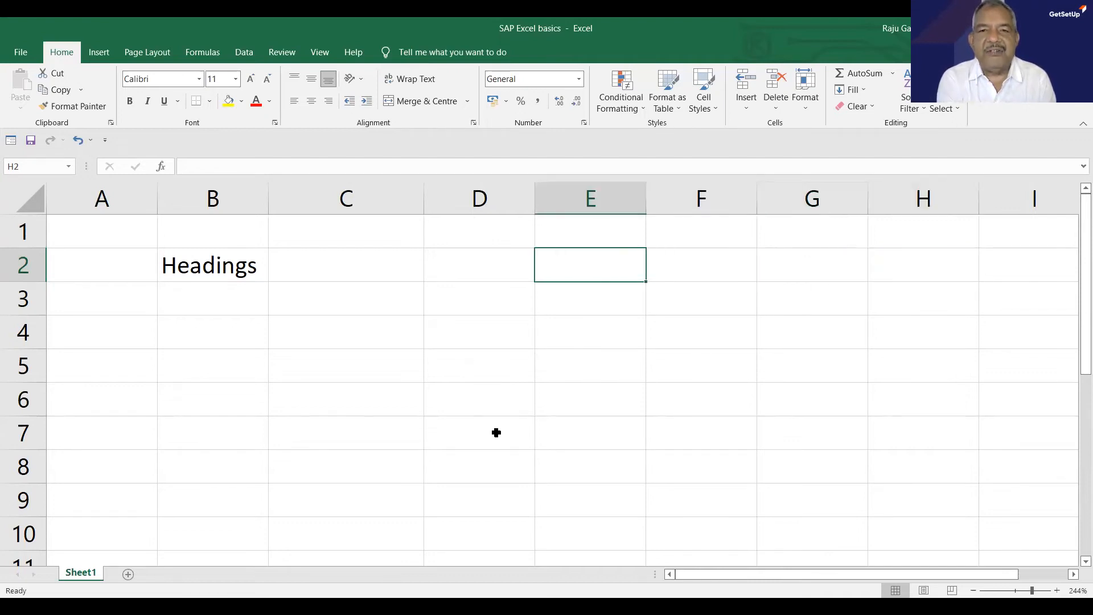
key("Left")
key("Left")
key("Left")
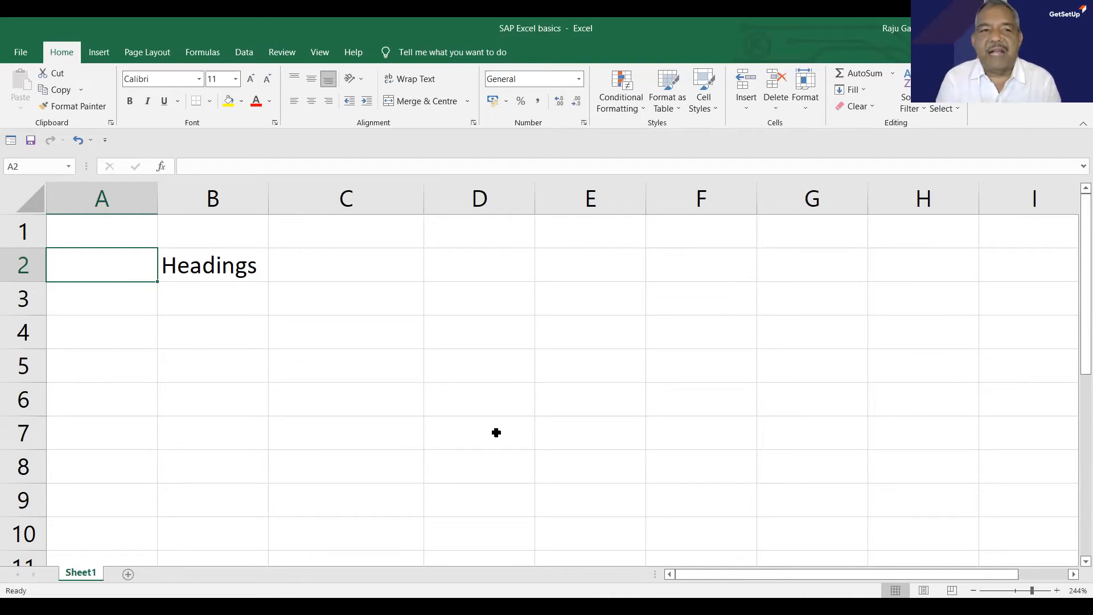
key("Right")
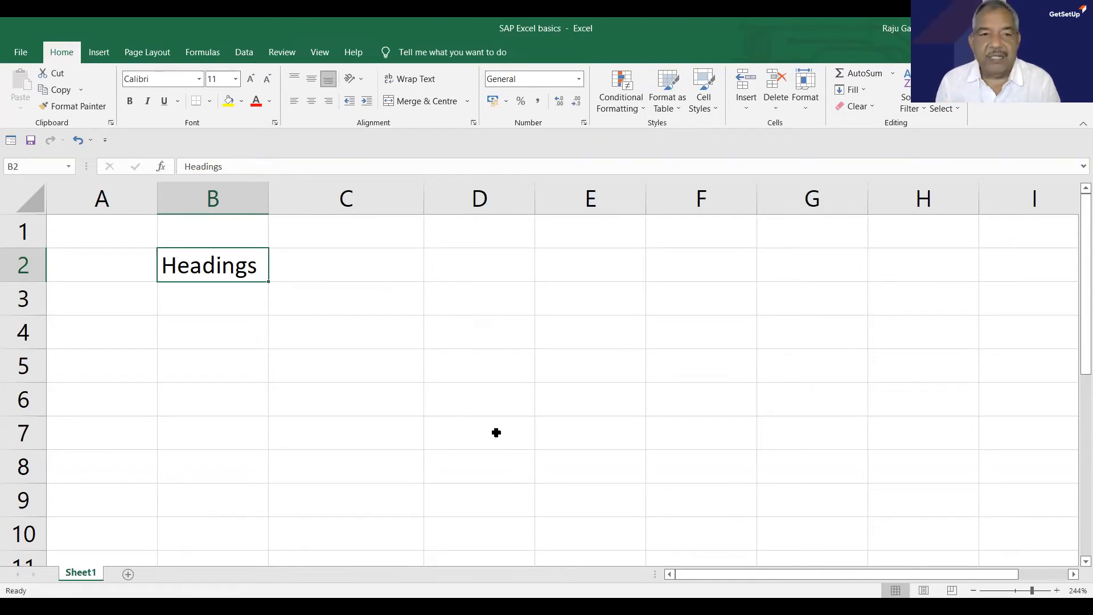
Move the cell selection down column B from B2 to B11, one row at a time.
key("Down")
key("Down")
key("Down")
key("Down")
key("Down")
key("Down")
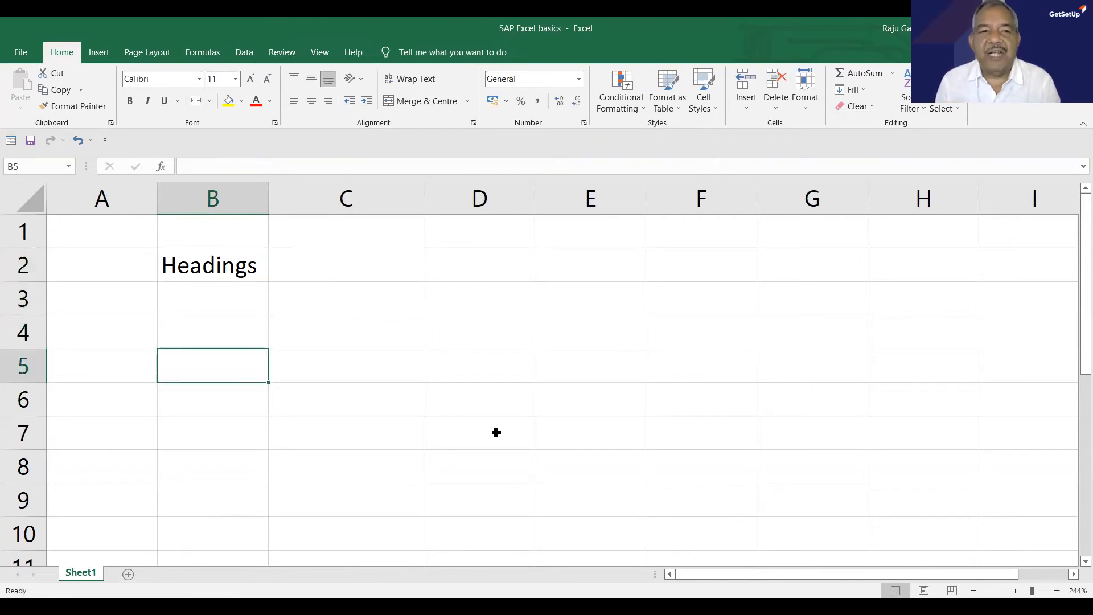
key("Down")
key("Down")
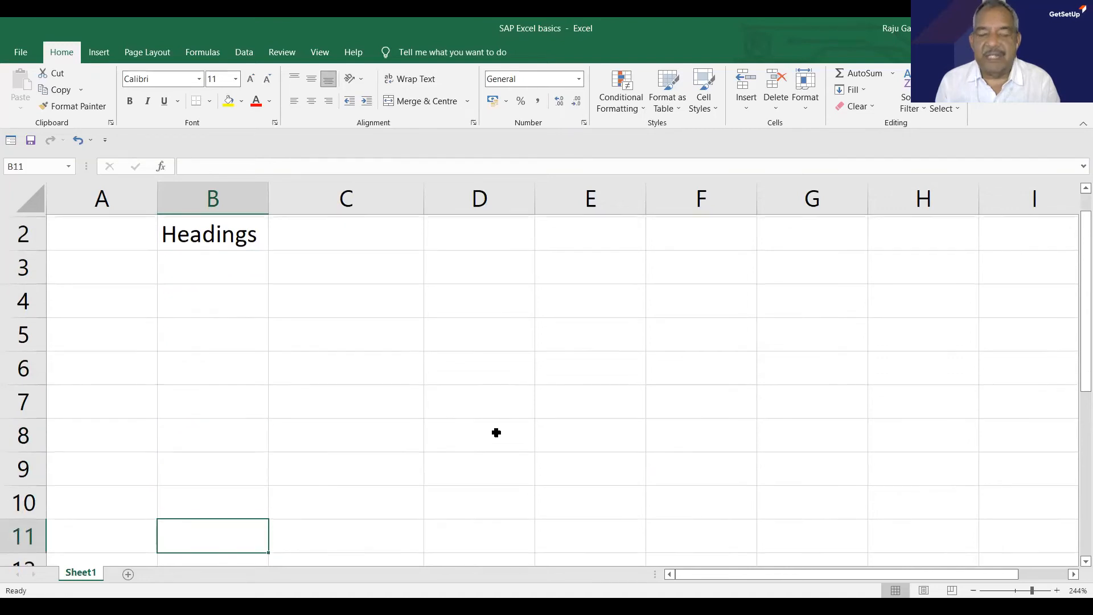
Move the cell selection back up column B from B11 to B1.
key("Up")
key("Up")
key("Up")
key("Up")
key("Up")
key("Up")
key("Up")
key("Up")
key("Up")
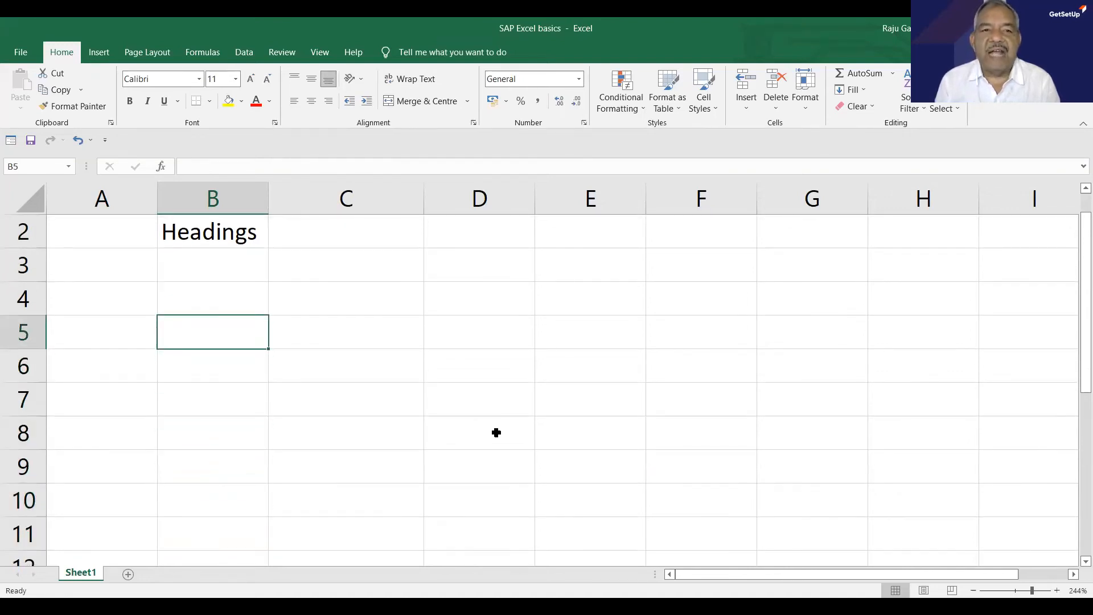
Move the cell selection along row 1 from B1 to G1.
key("Right")
key("Right")
key("Right")
key("Right")
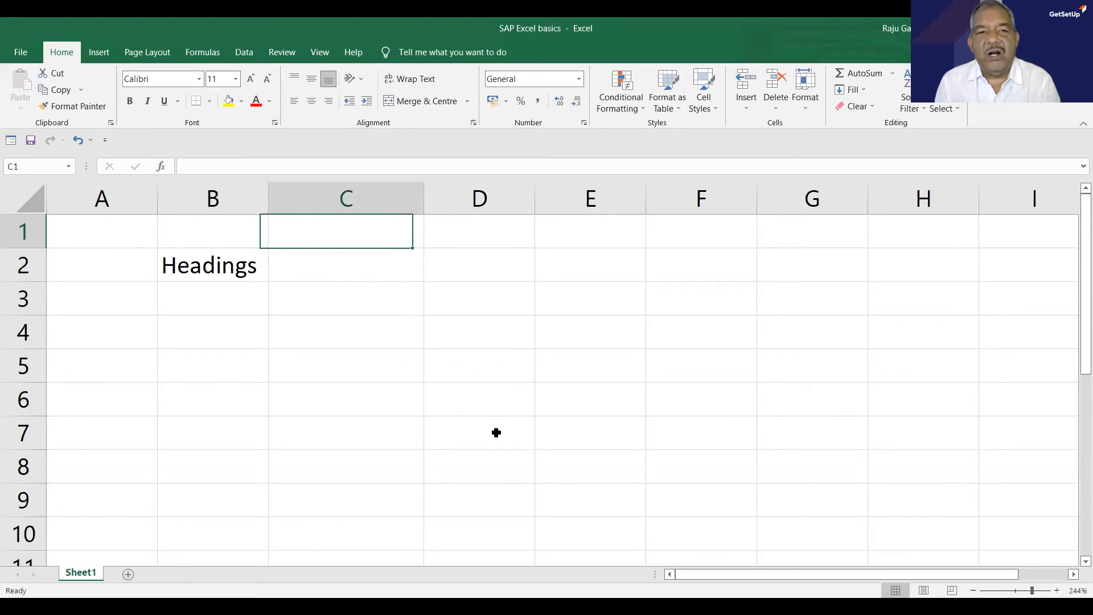
key("Right")
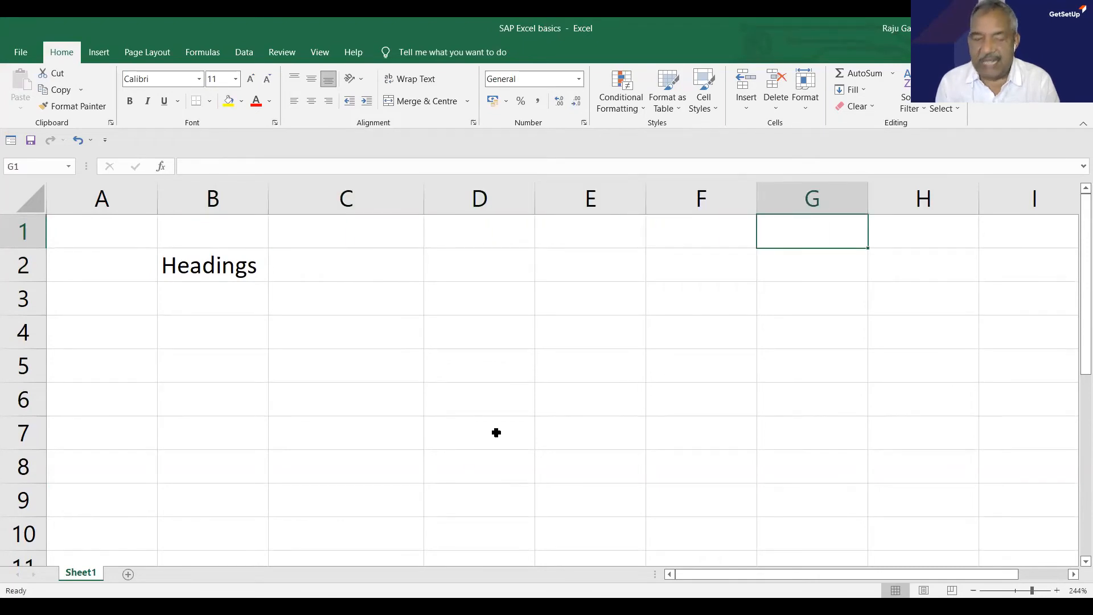
Move the cell selection back along row 1 to A1 and on to the "Headings" cell B2.
key("Left")
key("Left")
key("Left")
key("Left")
key("Left")
key("Left")
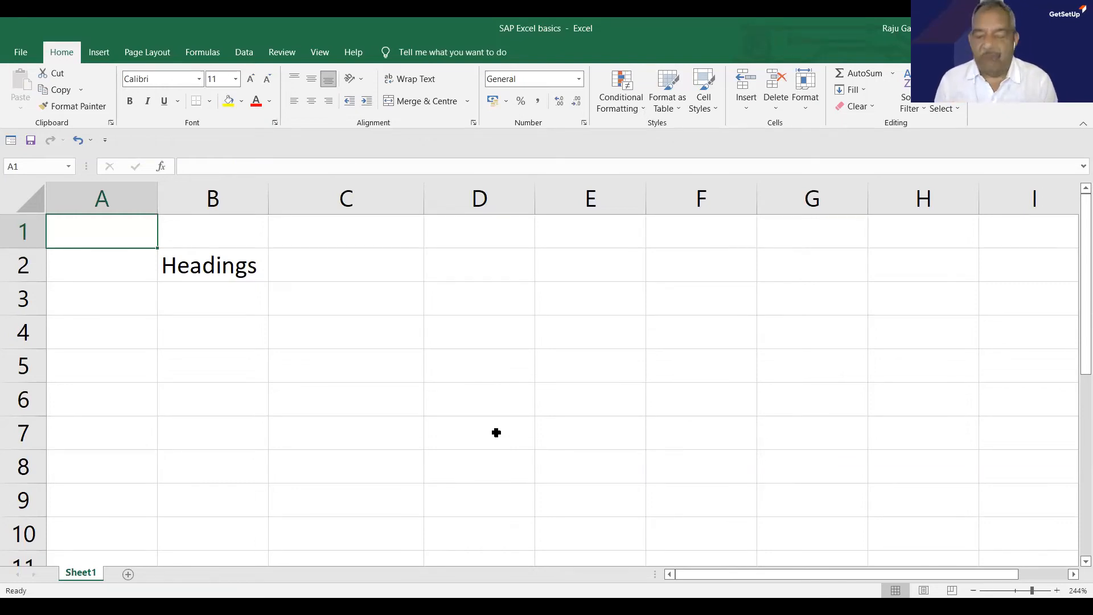
key("Down")
key("Right")
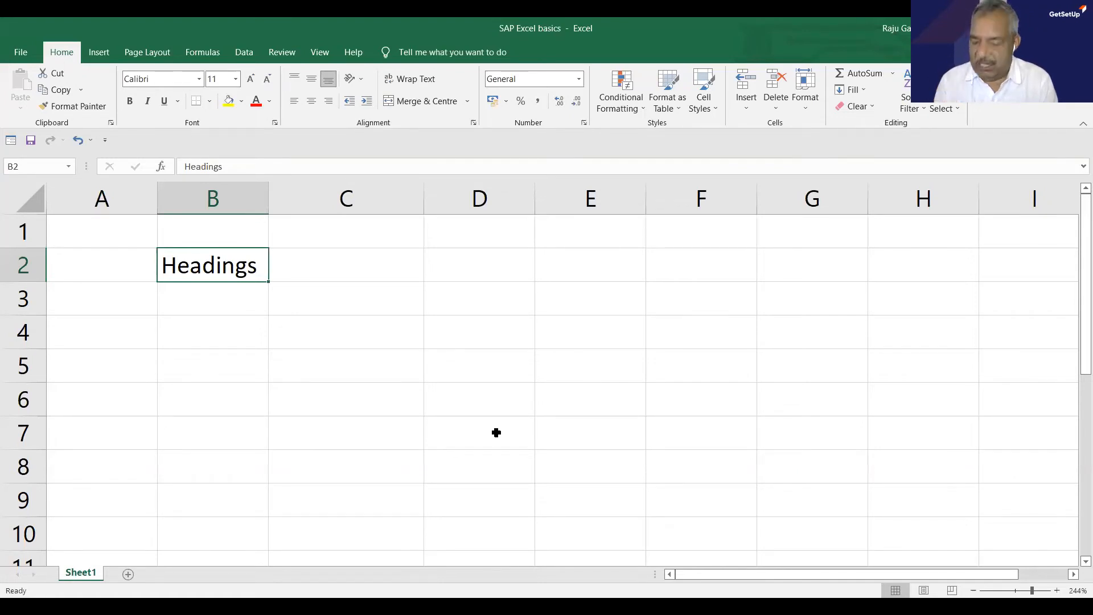
Move the cell selection from the "Headings" cell down column B to B11.
key("Down")
key("Down")
key("Down")
key("Down")
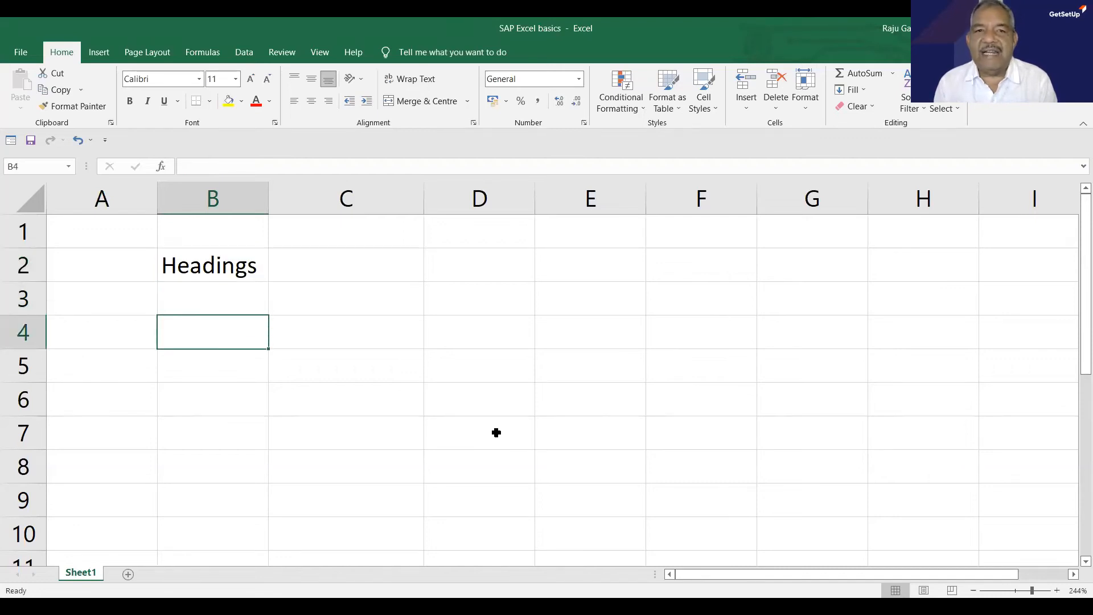
key("Down")
key("Down")
key("Down")
key("Down")
key("Down")
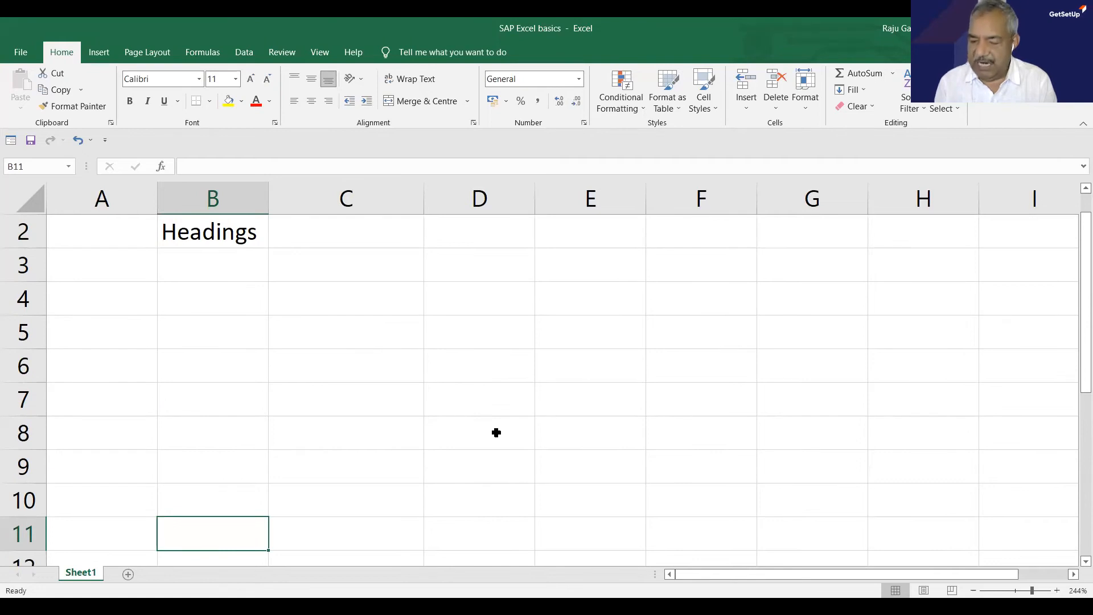
Return the cell selection up column B to B1 in the first row.
key("Up")
key("Up")
key("Up")
key("Up")
key("Up")
key("Up")
key("Up")
key("Up")
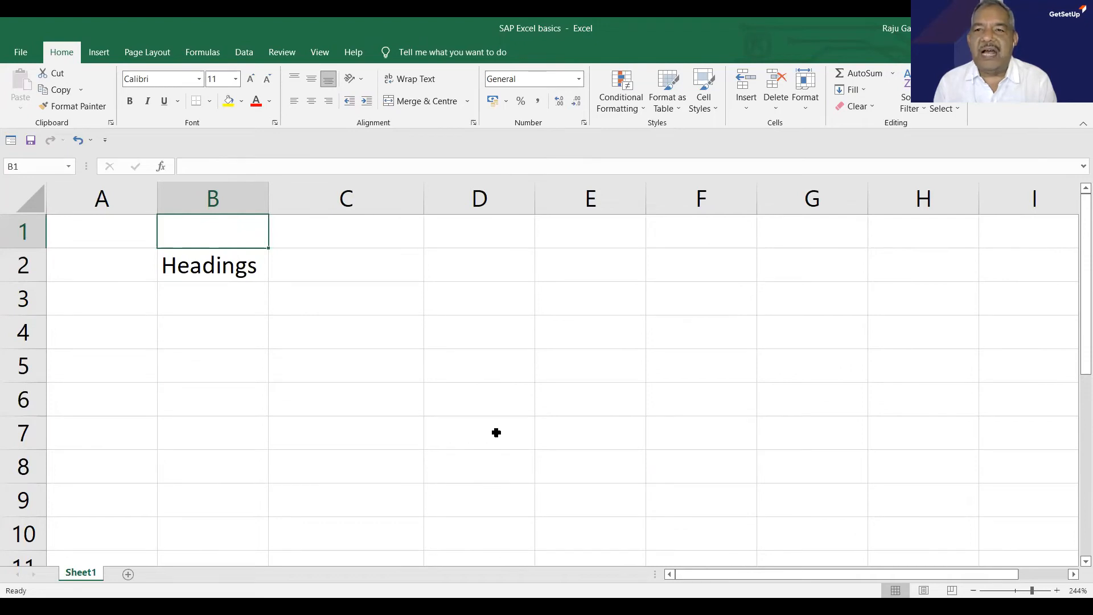
Step the cell selection across row 1 from B1 to G1.
key("Right")
key("Right")
key("Right")
key("Right")
key("Right")
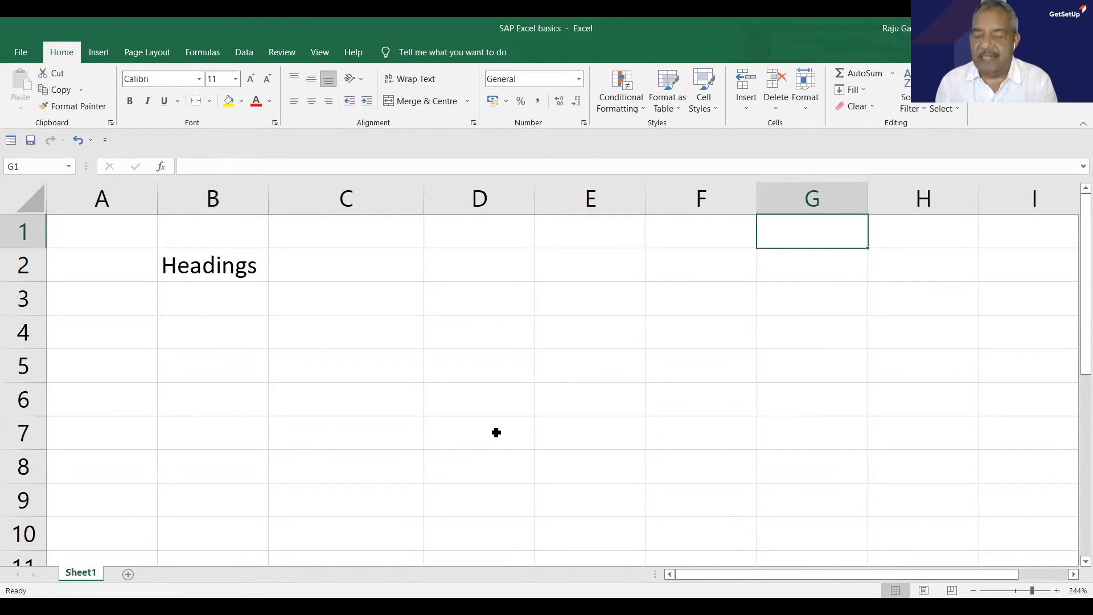
Return the cell selection along row 1 from G1 to cell A1.
key("Left")
key("Left")
key("Left")
key("Left")
key("Left")
key("Left")
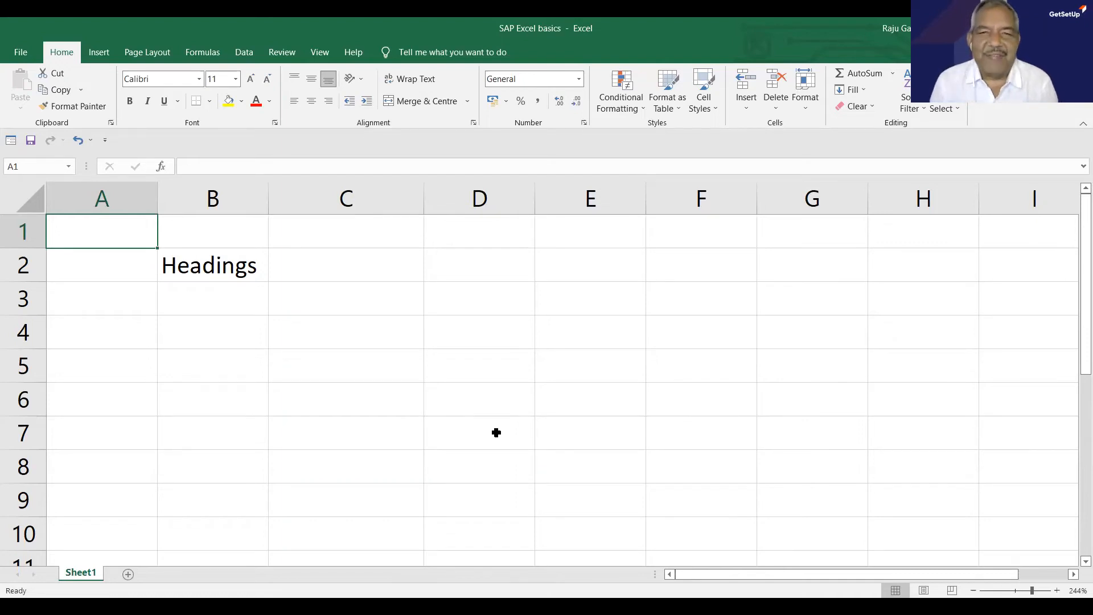
Enter the column heading "Sl No" in cell A2, beside the "Headings" cell.
key("Down")
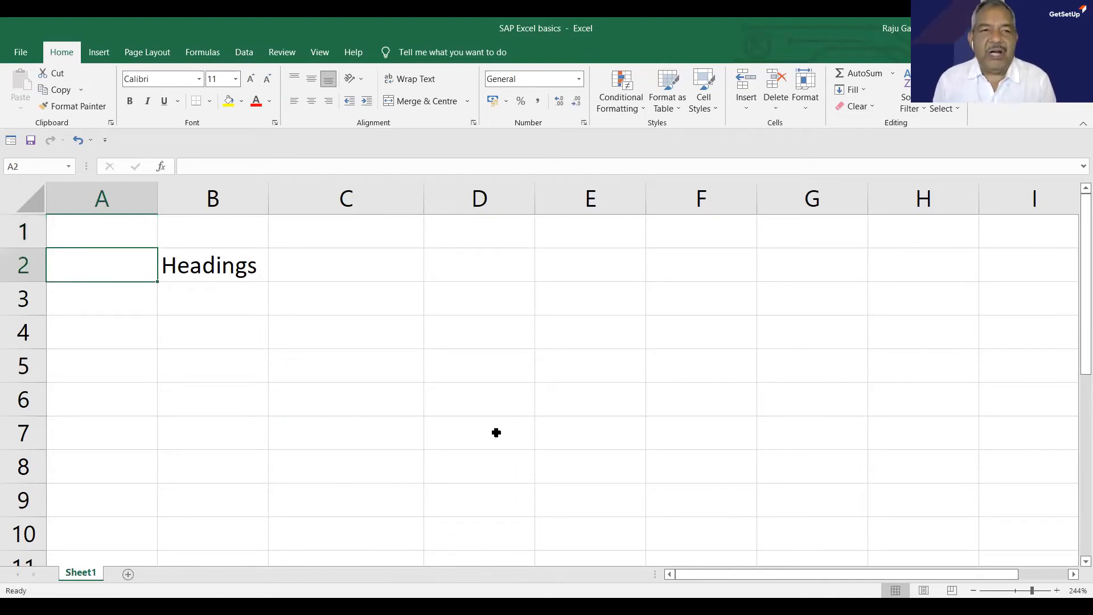
key("Right")
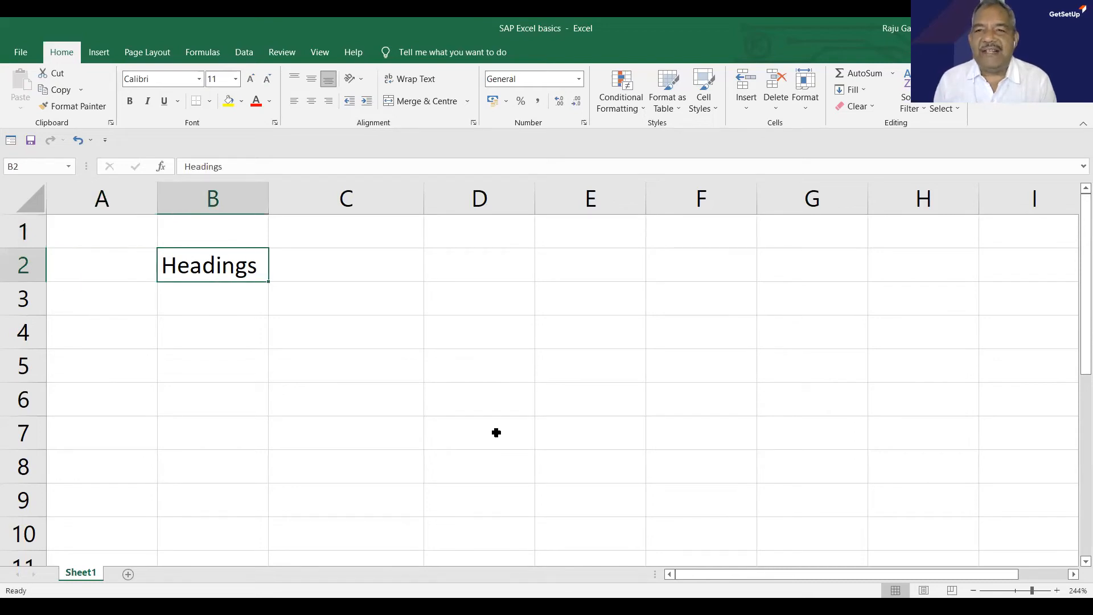
key("Left")
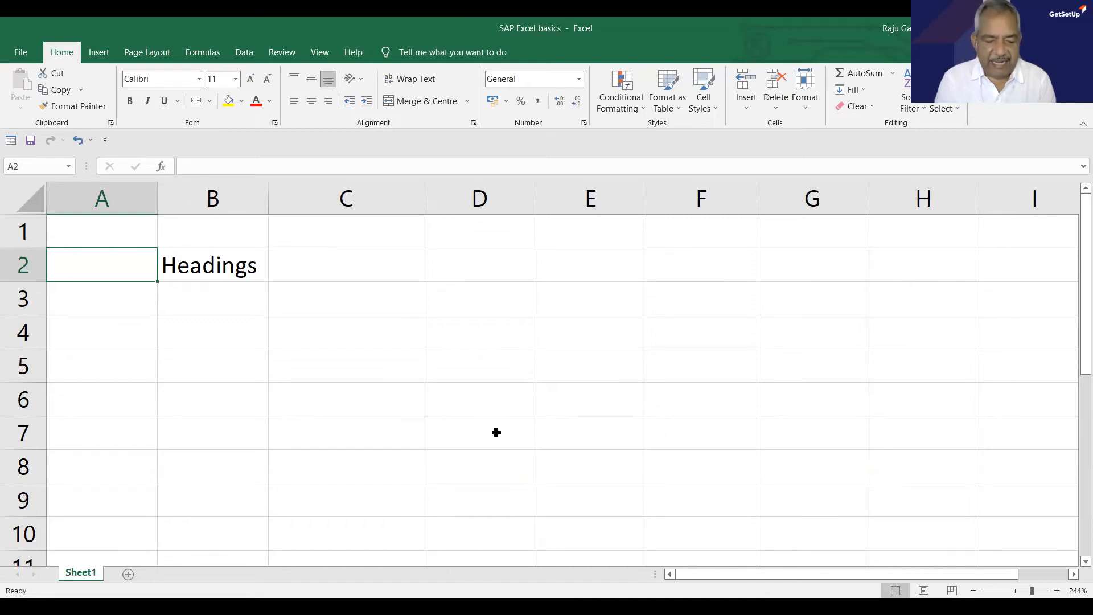
type("Sl No")
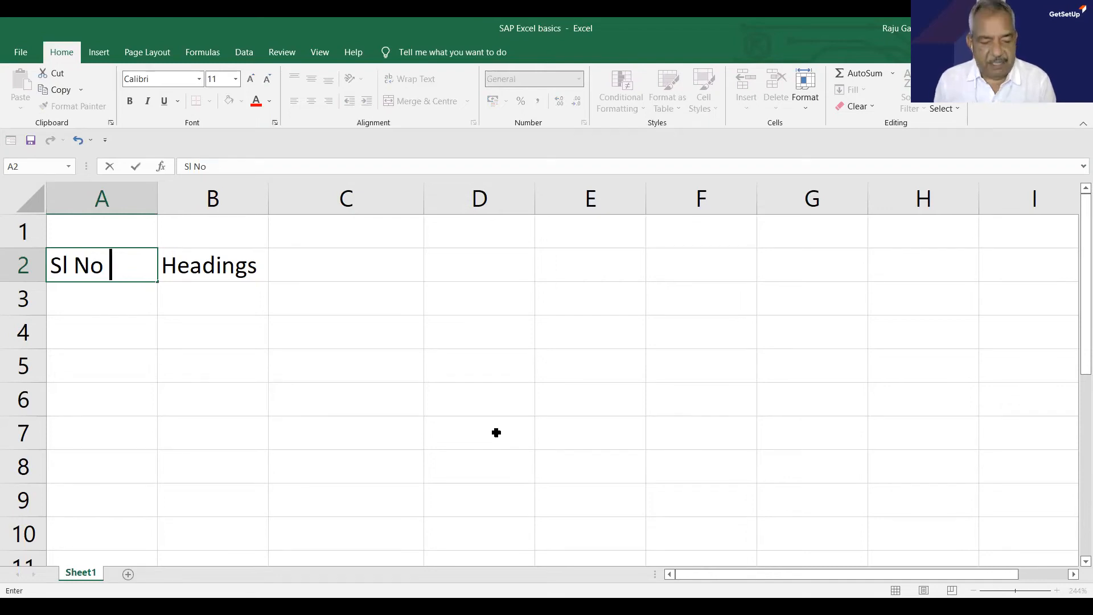
key("Tab")
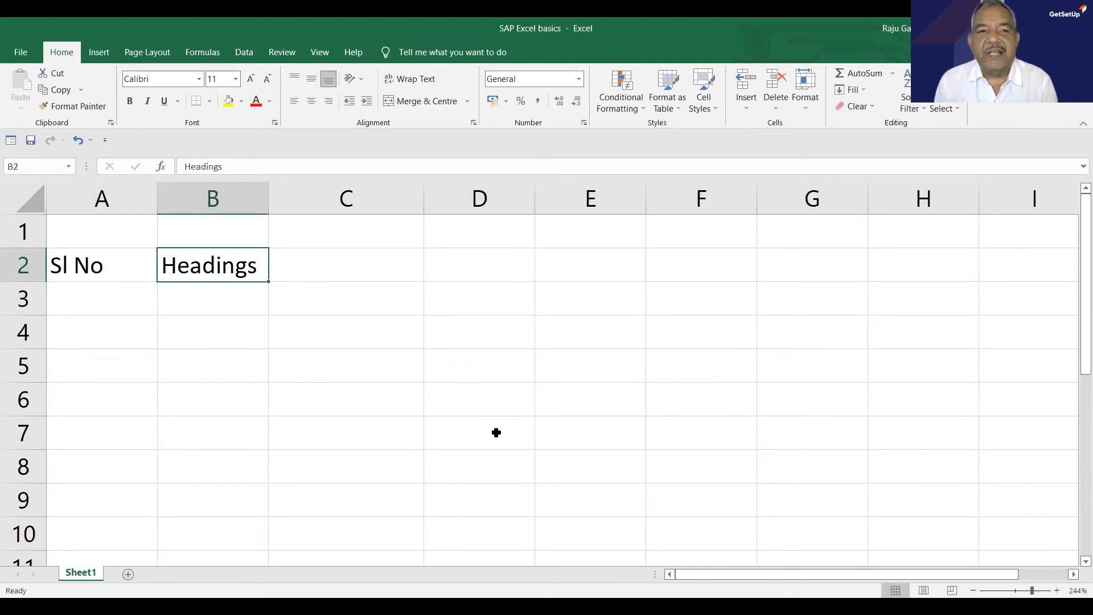
Enter the column heading "Amount" in cell C2.
key("Tab")
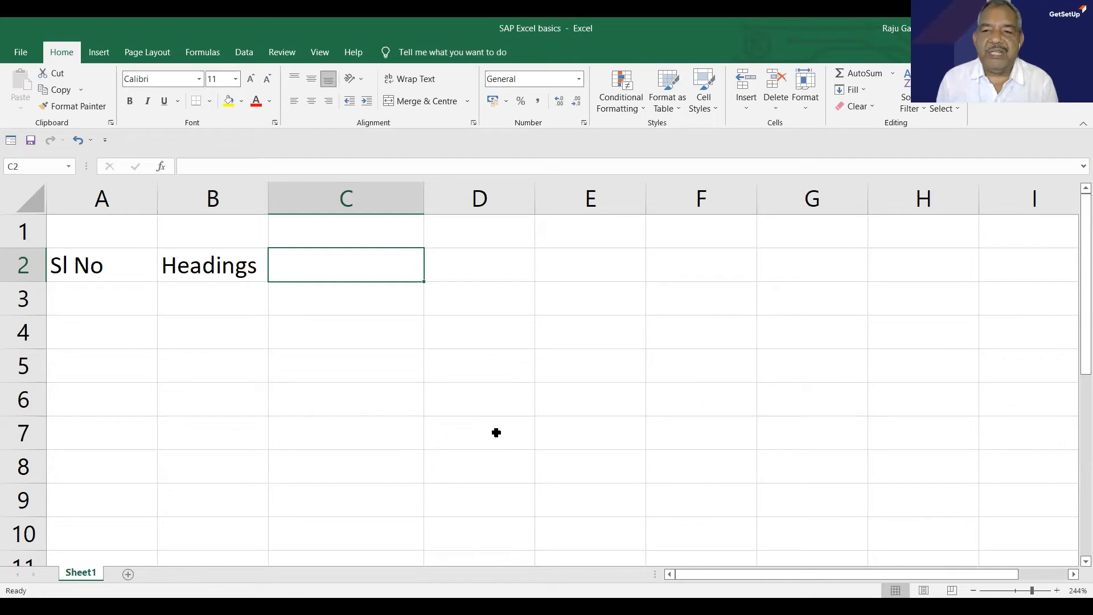
key("F2")
type("A")
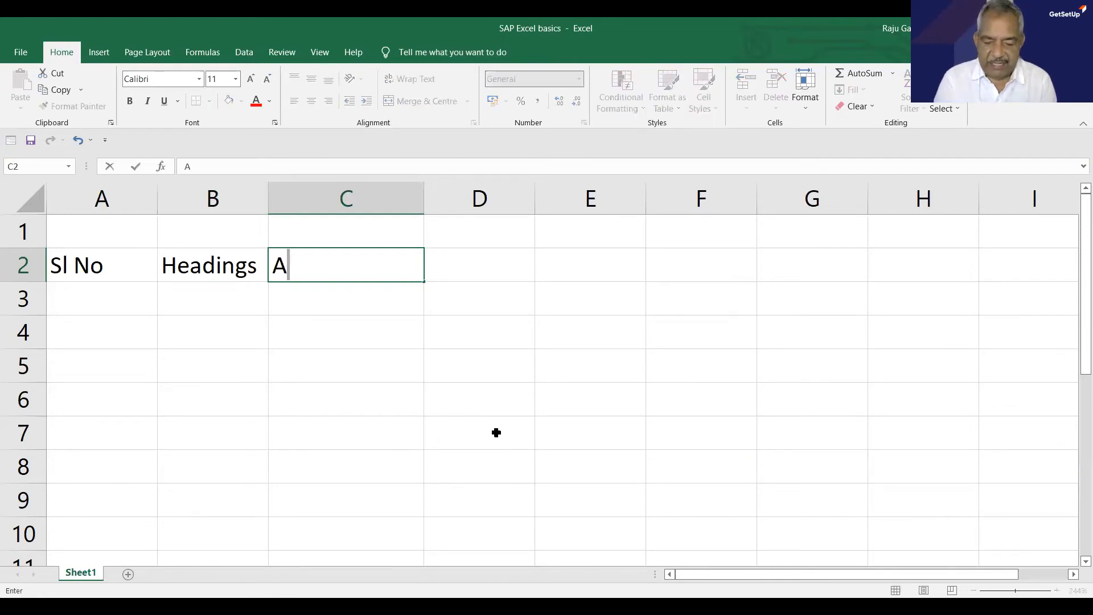
type("mount")
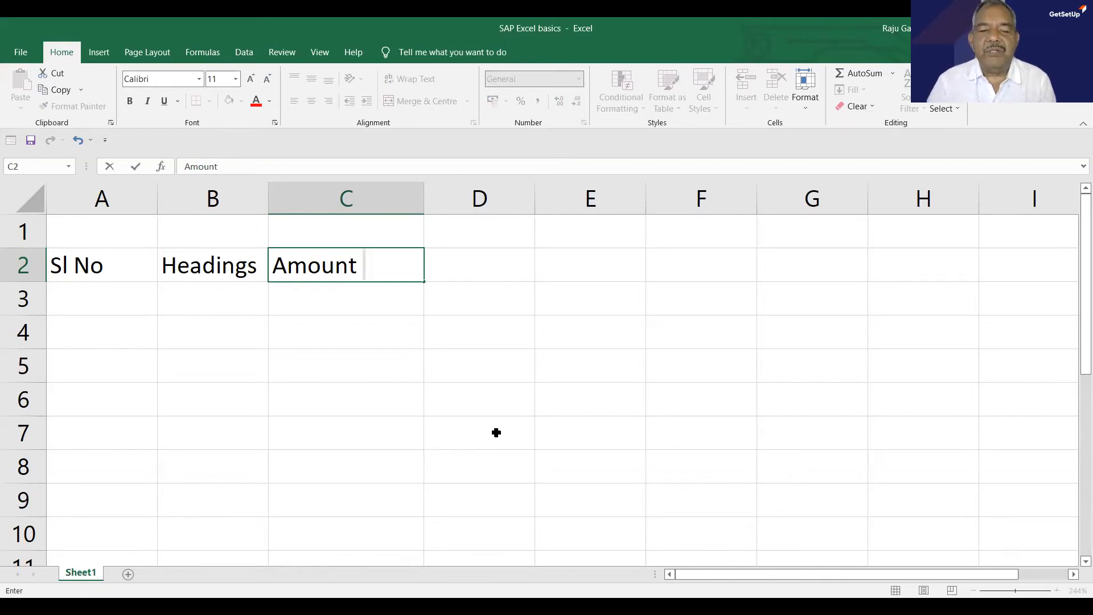
key("Tab")
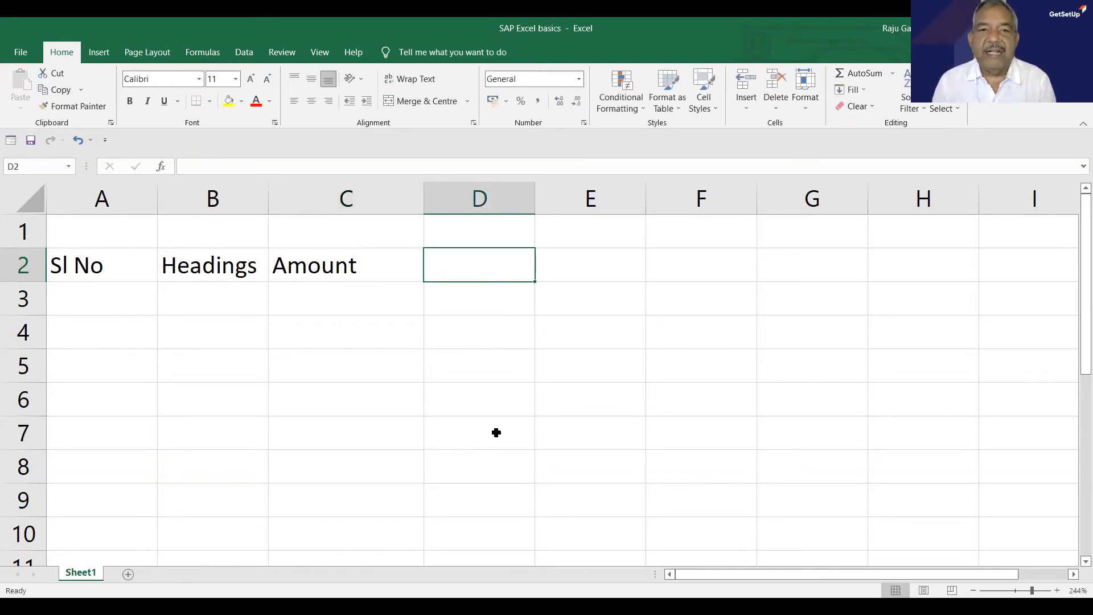
Enter 1 as the first serial number in cell A3, under "Sl No", and move on to cell B3.
key("Down")
key("Left")
key("Left")
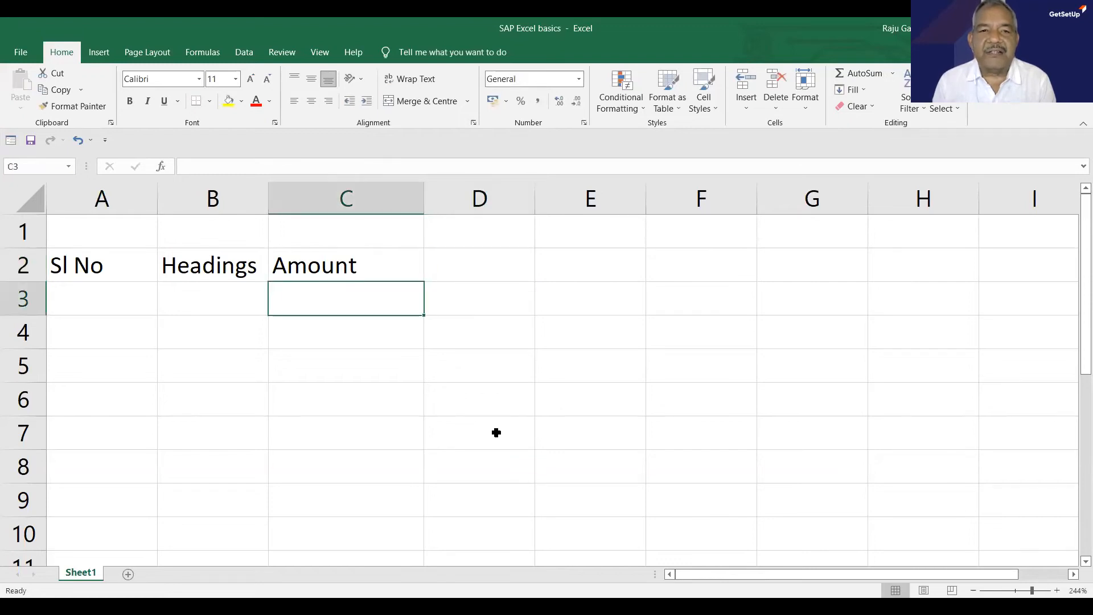
key("Left")
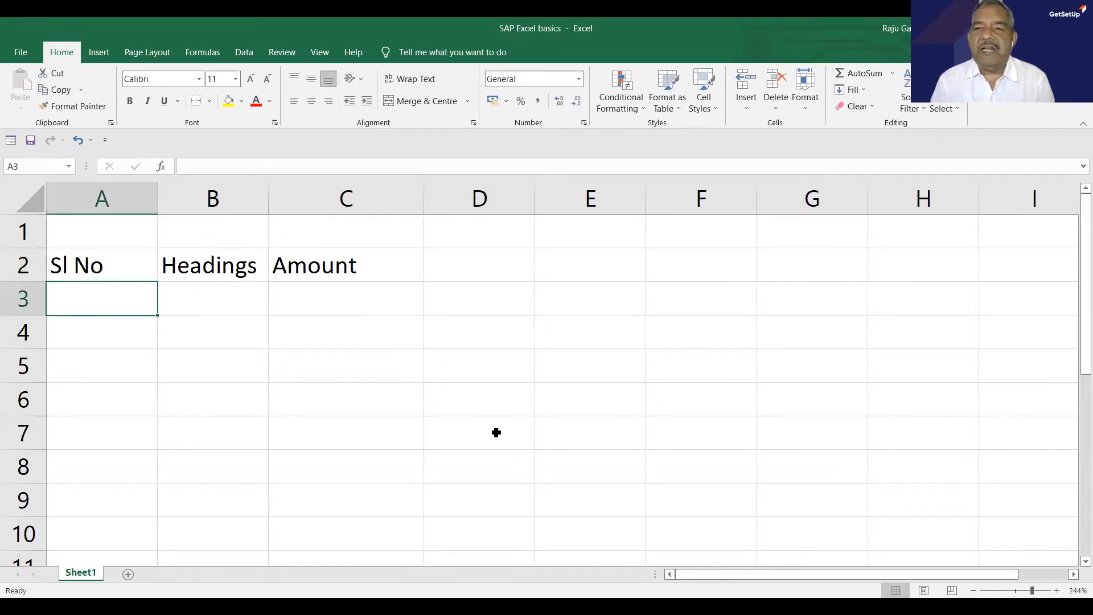
type("1")
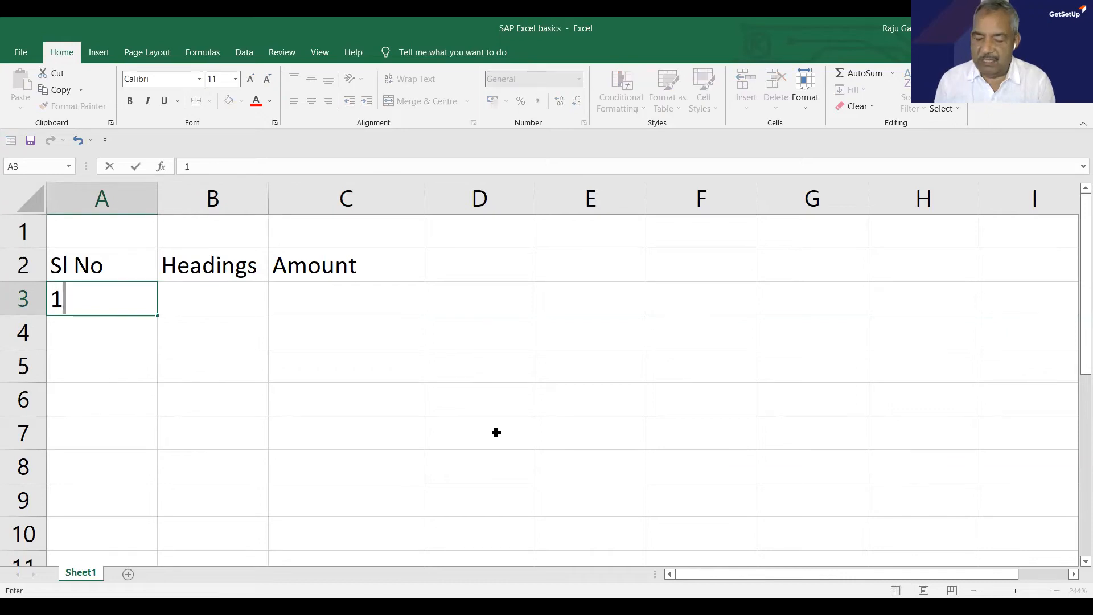
key("Tab")
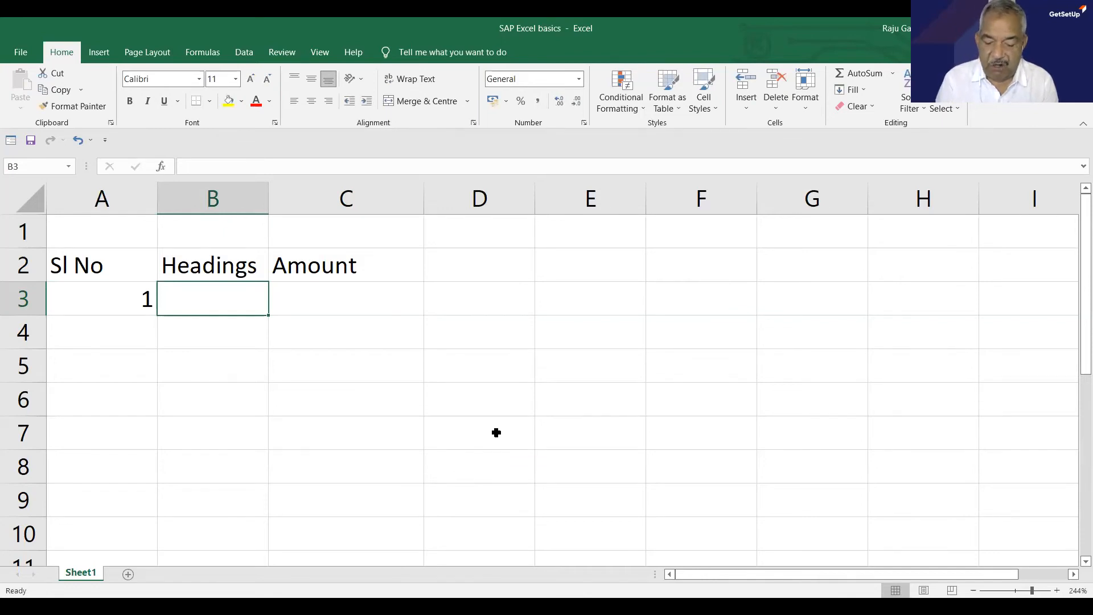
Complete the first table row with the heading "Mortgage" in cell B3 and the amount 2500 in C3.
type("Mortgage")
key("Tab")
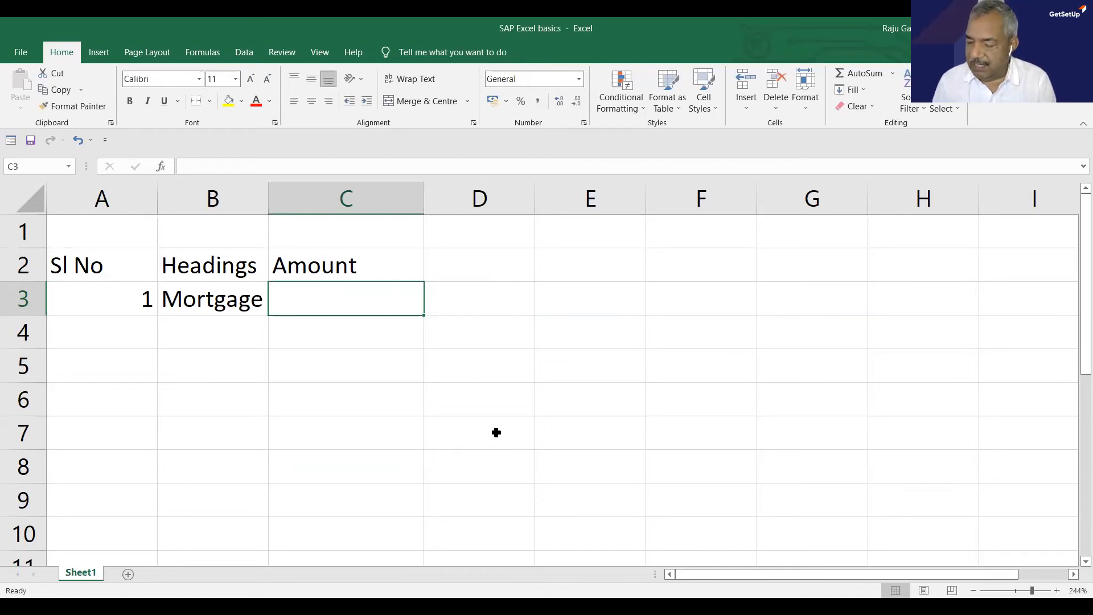
type("2500")
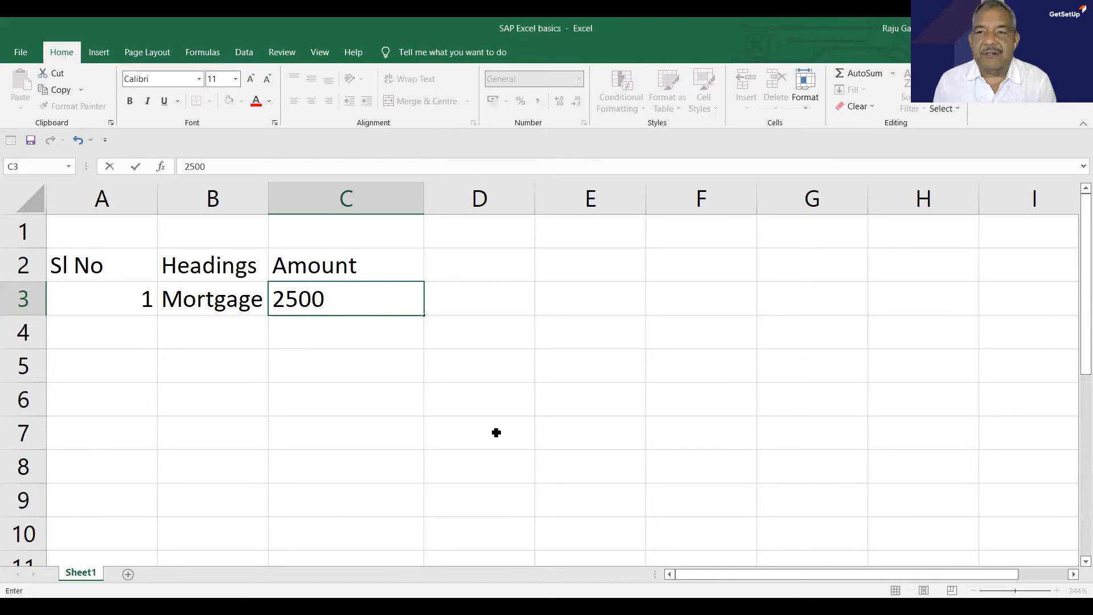
key("Tab")
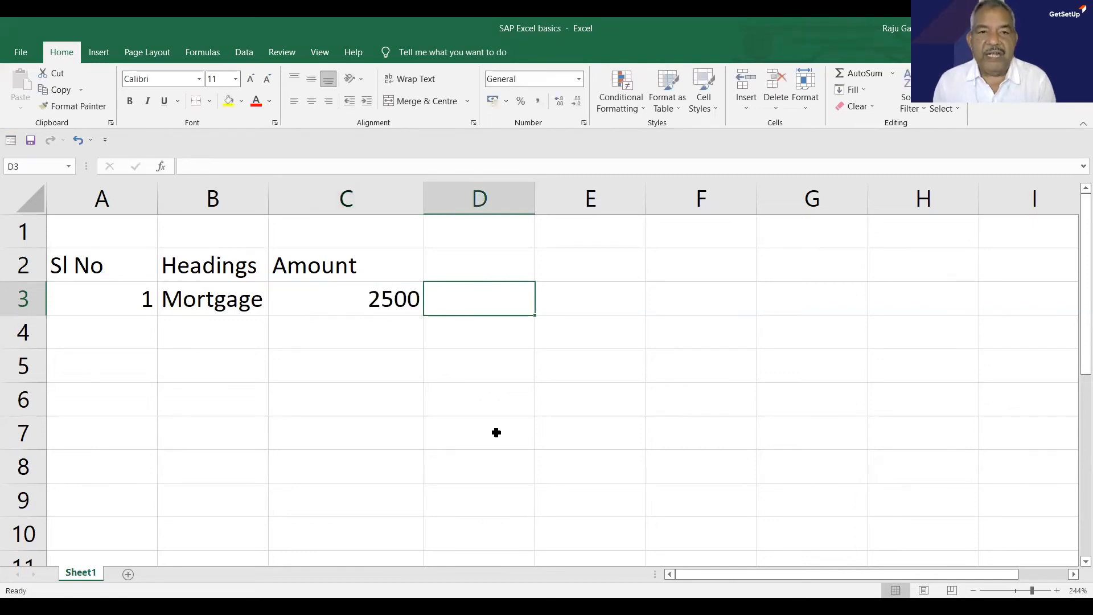
Fill row 4 of the table with serial number 2, heading "Car Payments" and amount 700.
key("Down")
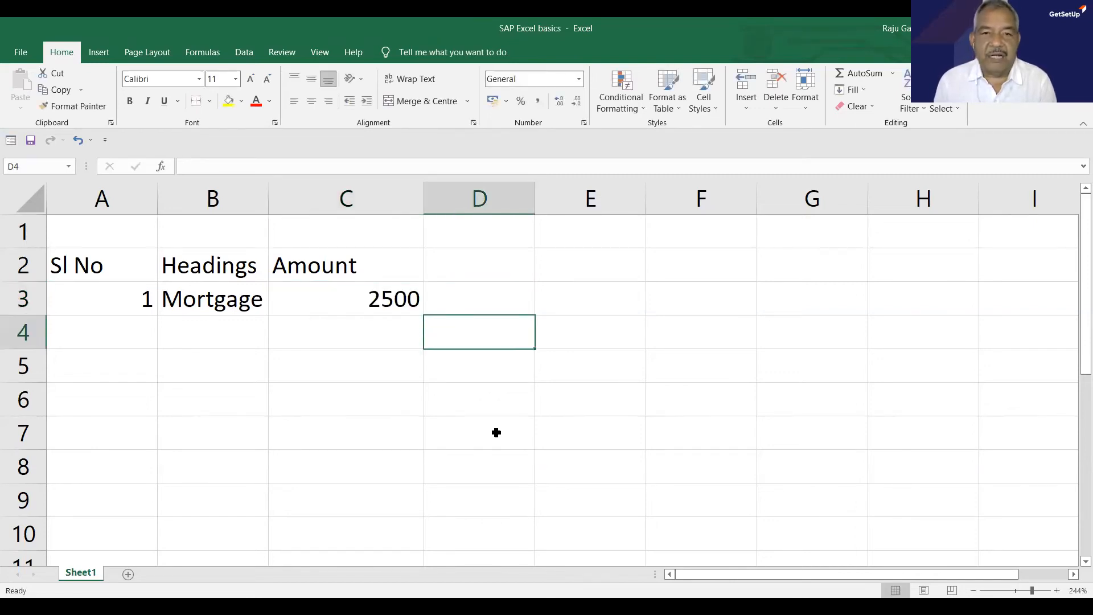
key("Left")
key("Left")
key("Left")
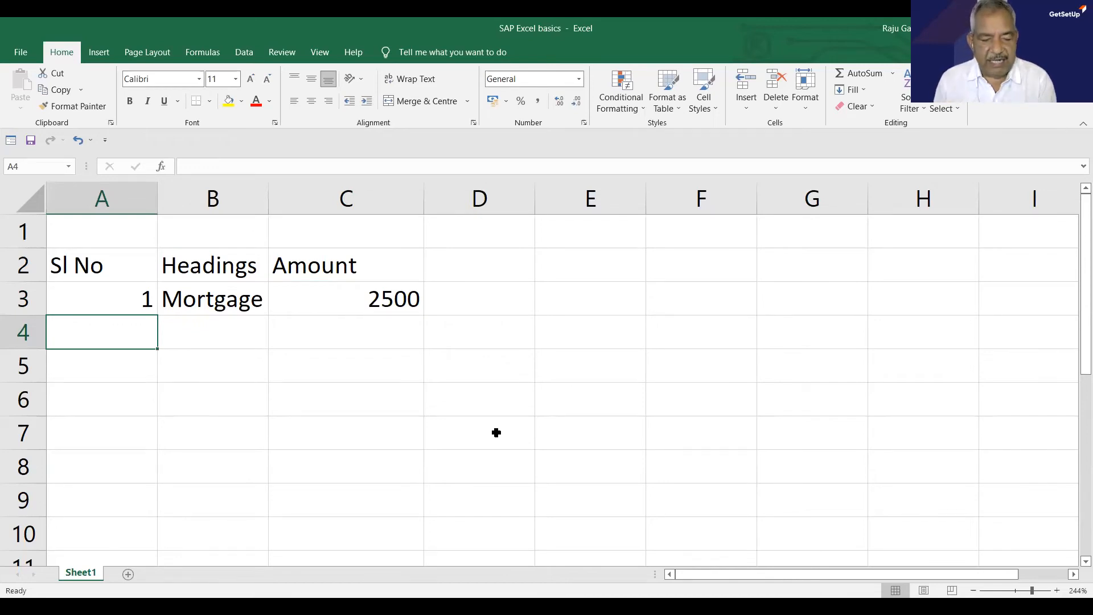
type("2")
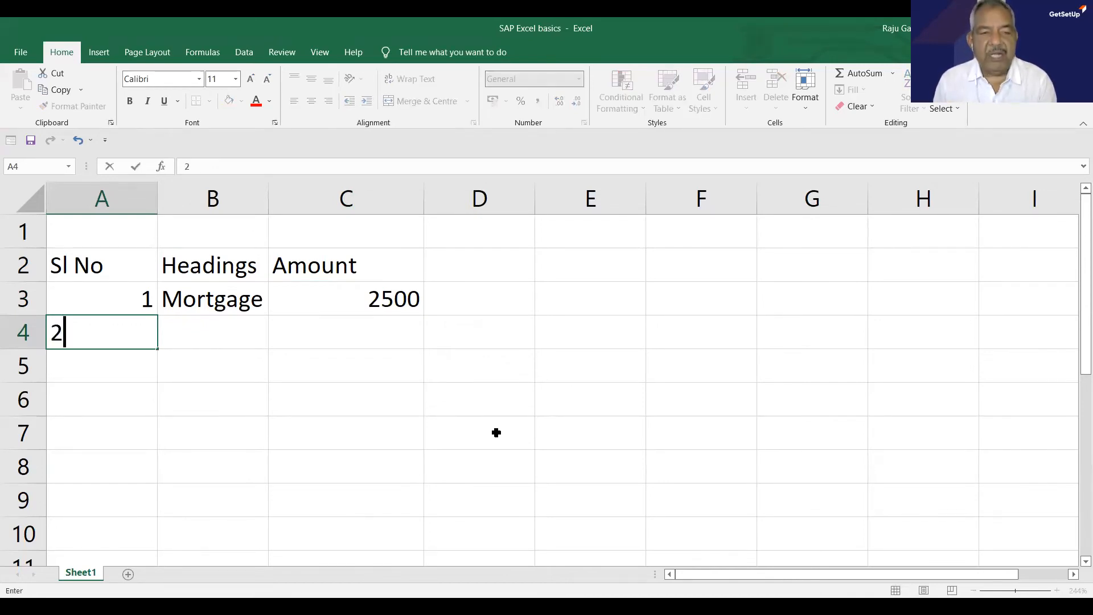
key("Tab")
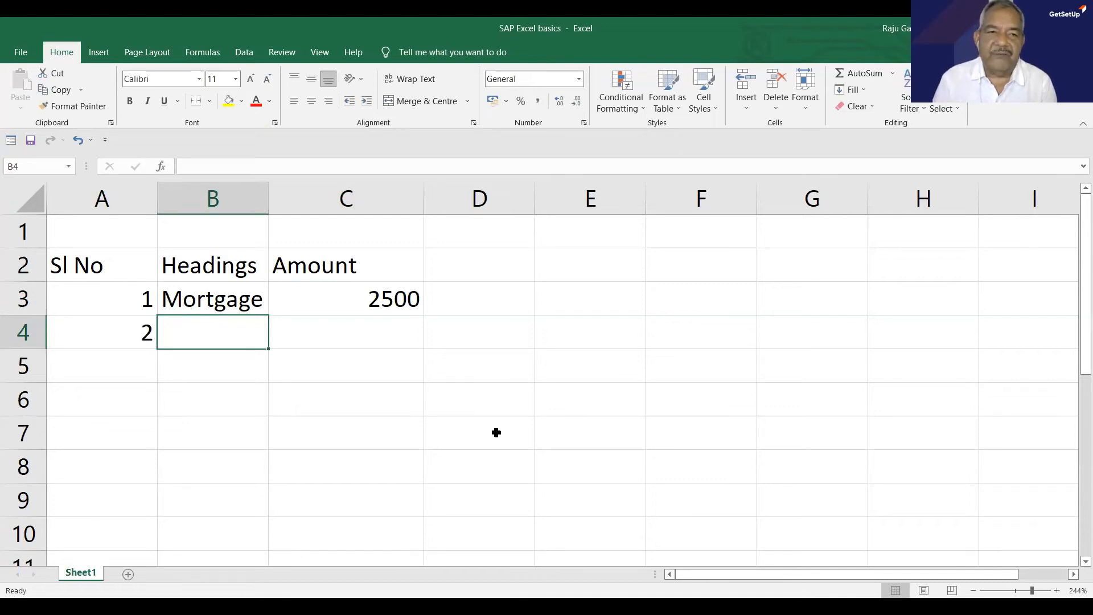
type("Ca")
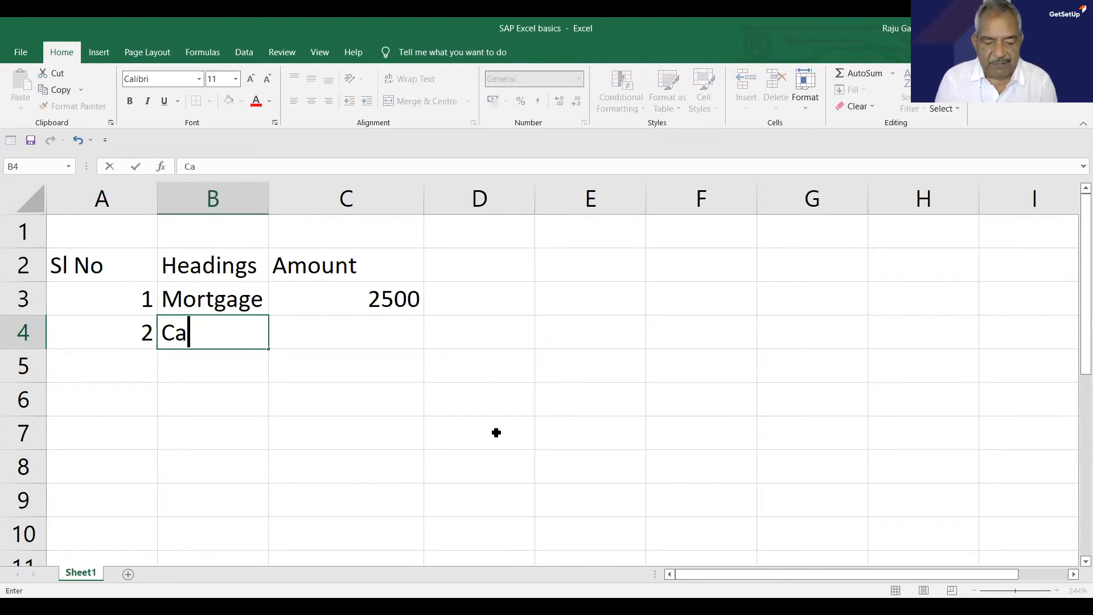
type("r Pa")
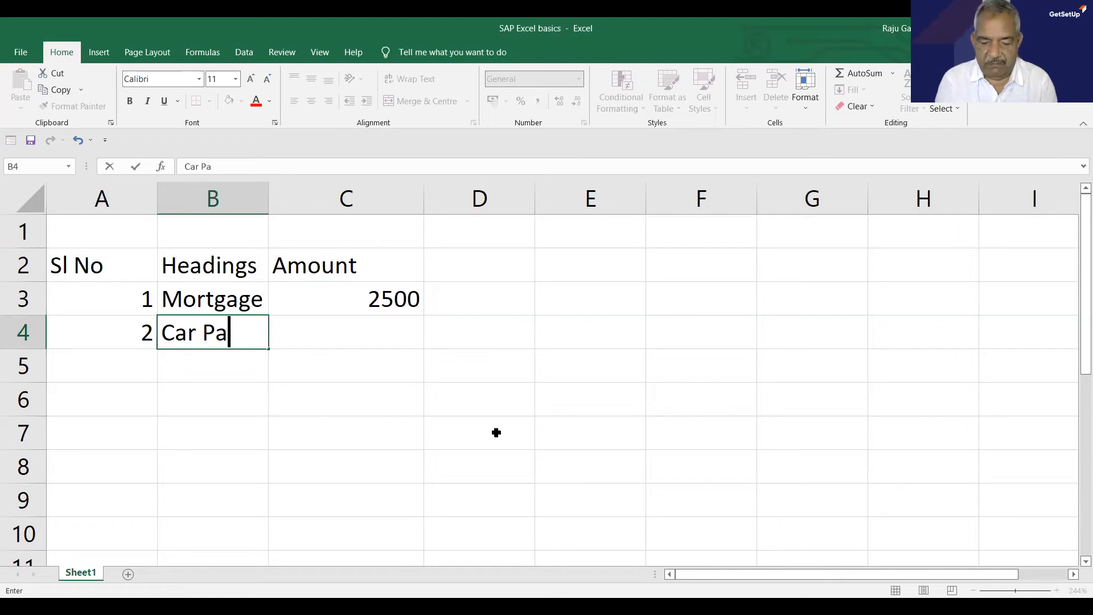
type("yments")
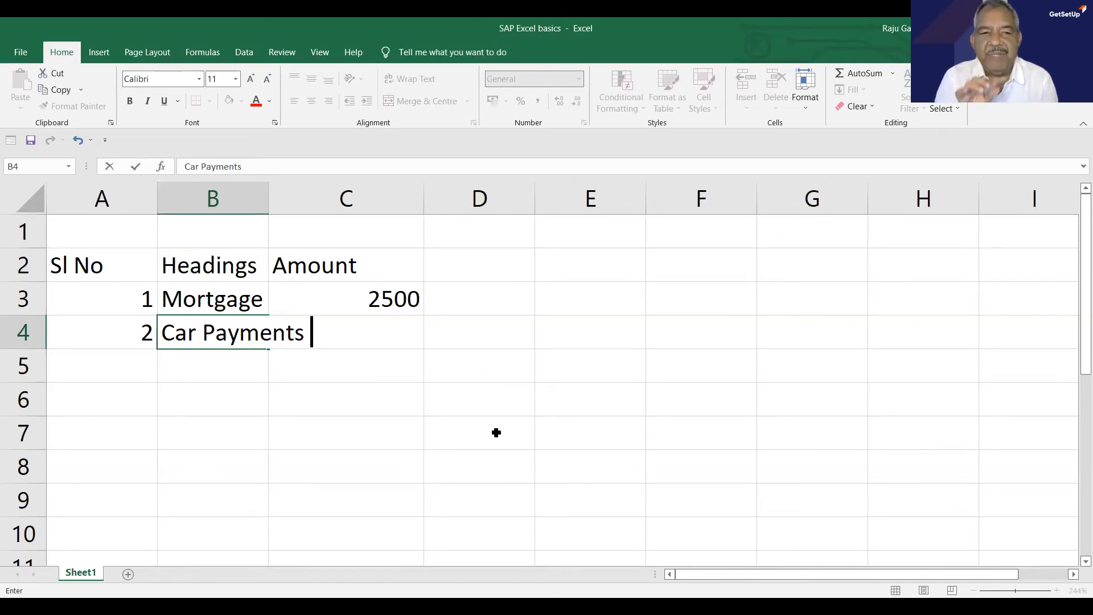
key("Tab")
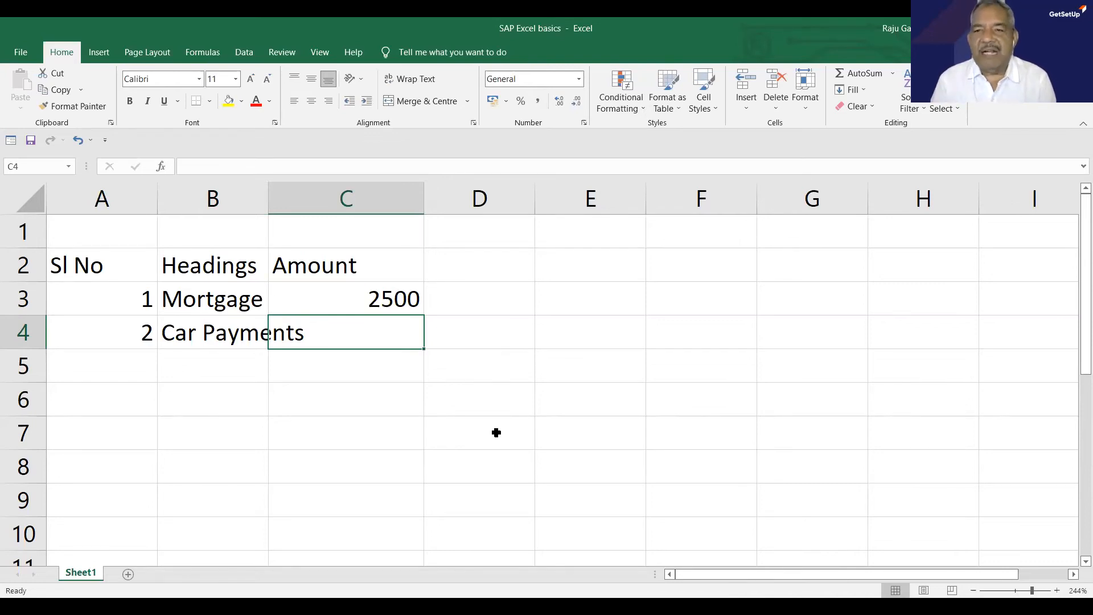
type("700")
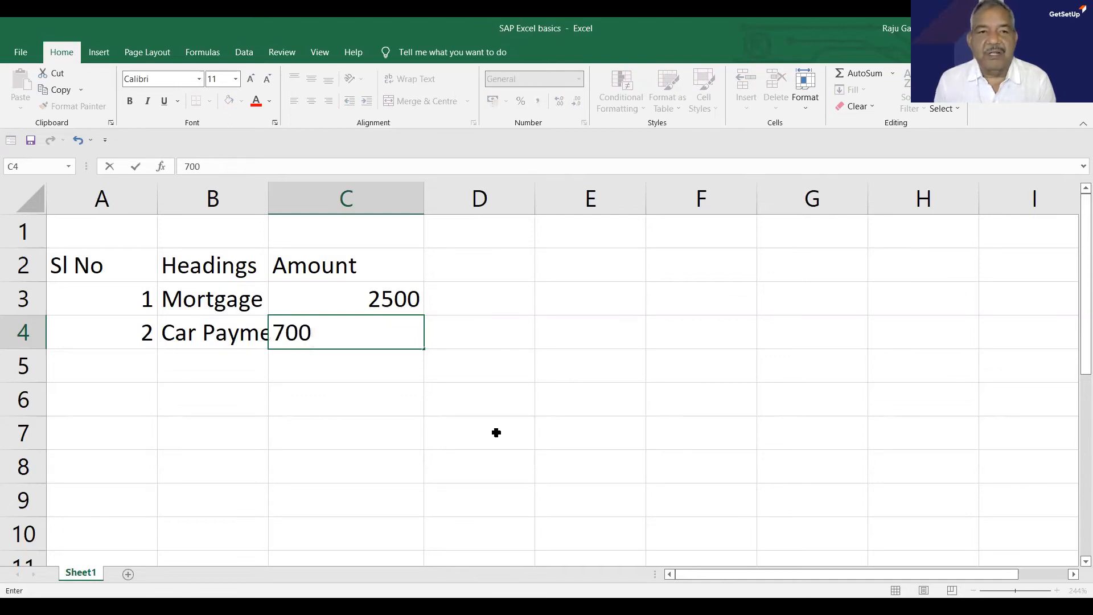
key("Tab")
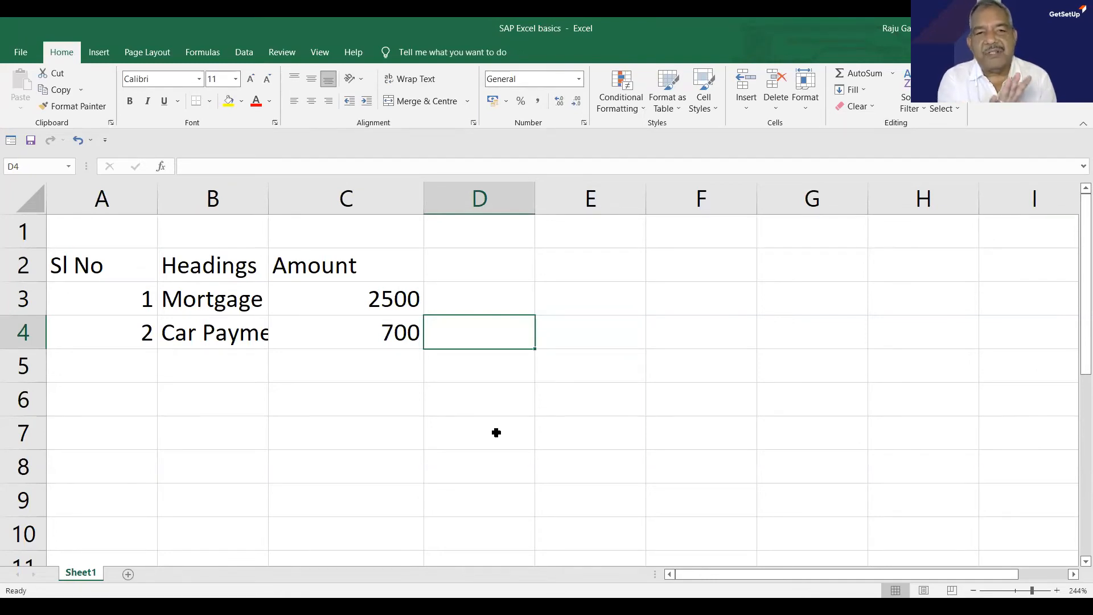
Fill row 5 of the table with serial number 3, heading "Groceries" and amount 2900.
key("Down")
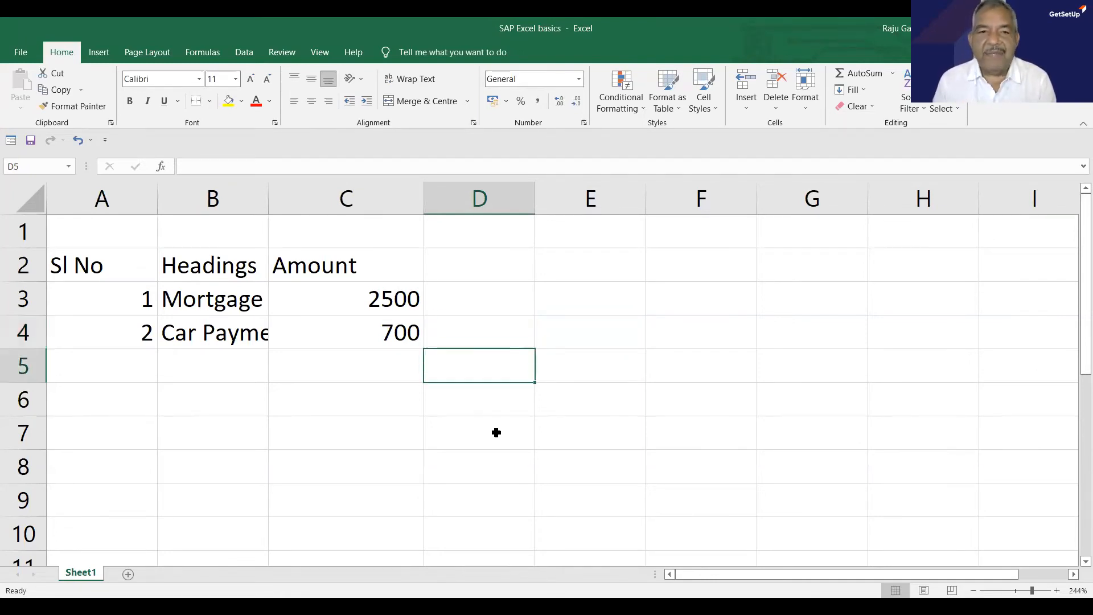
key("Left")
key("Left")
key("Left")
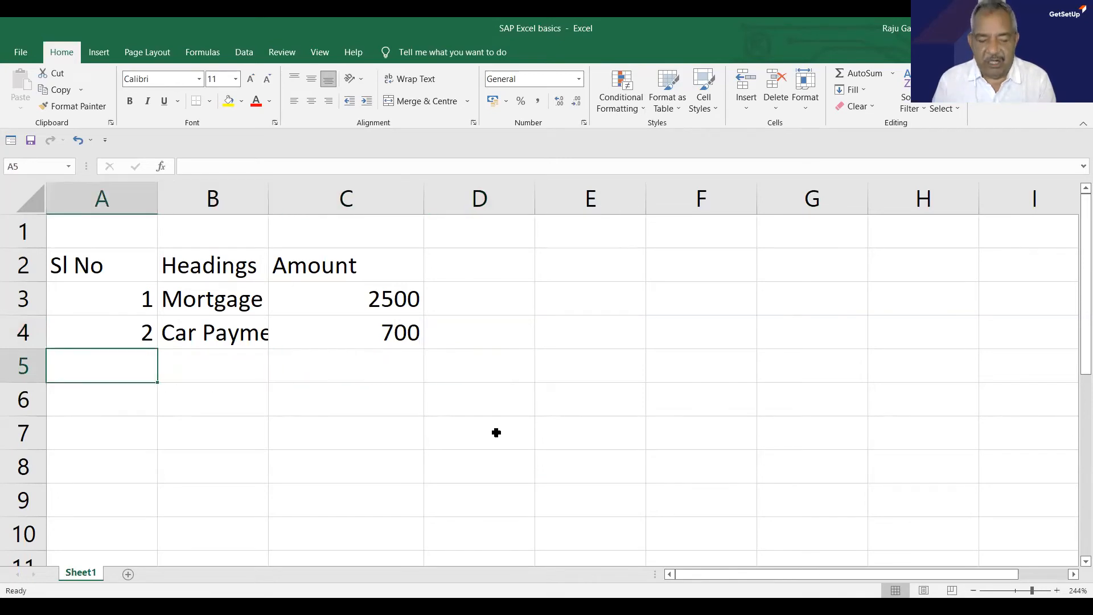
type("3")
key("Tab")
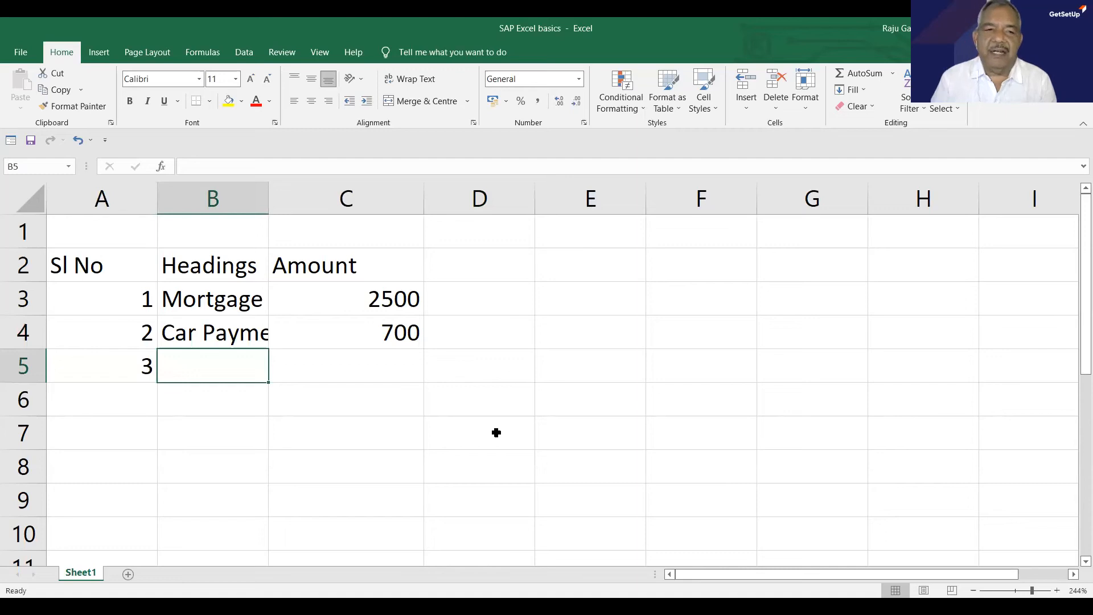
type("Gr")
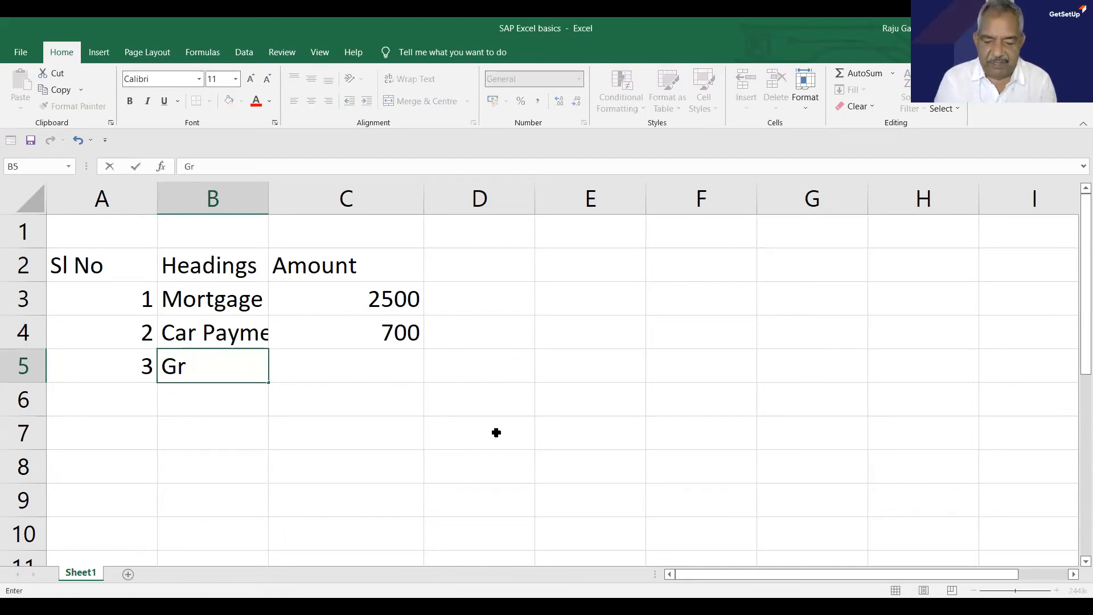
type("oceries")
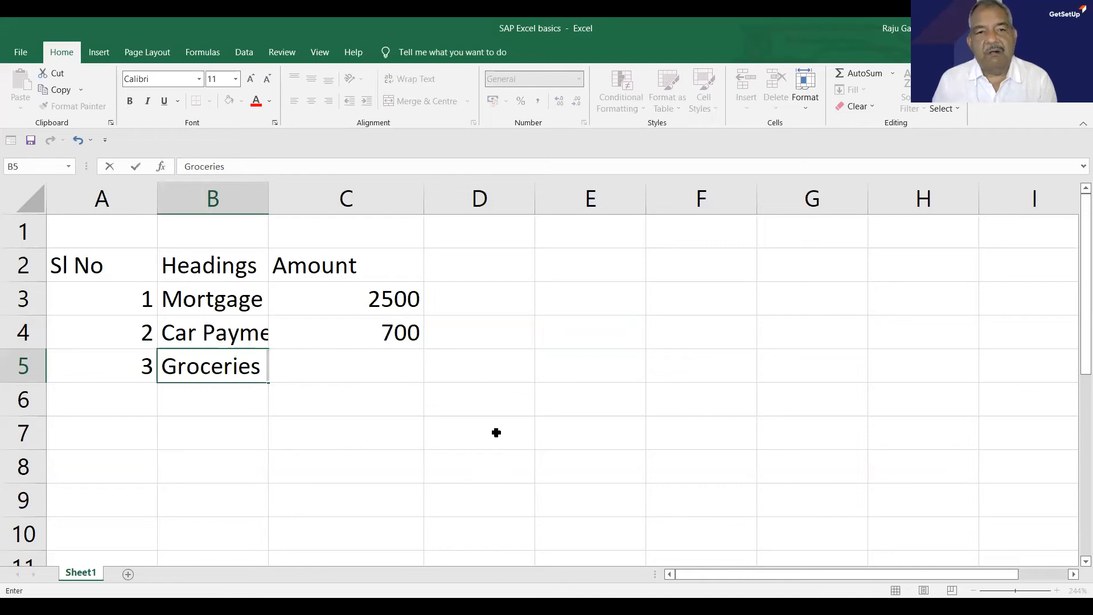
key("Tab")
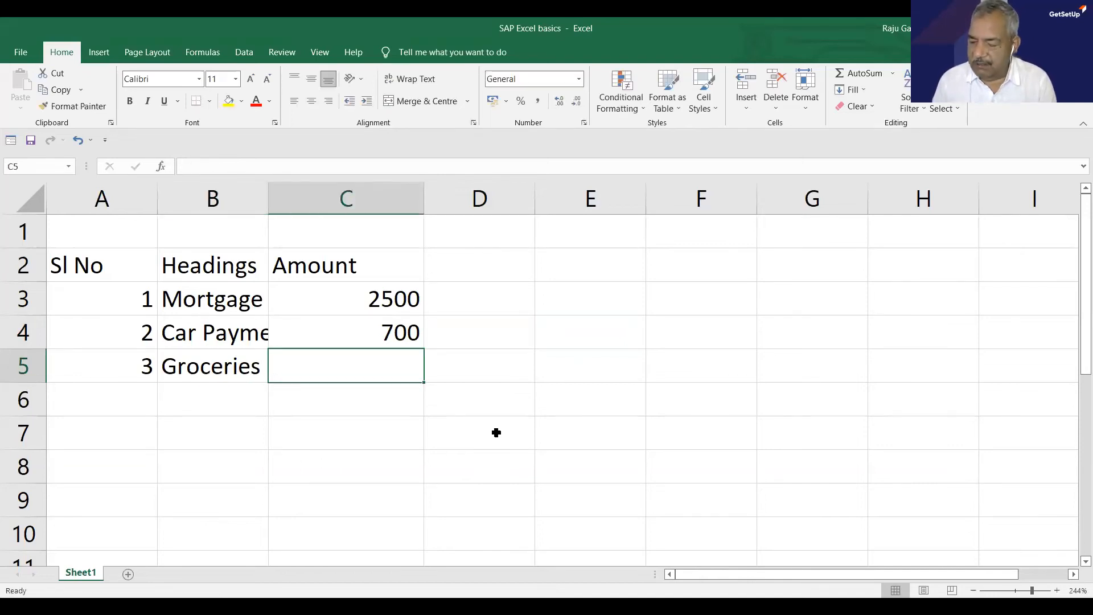
type("29")
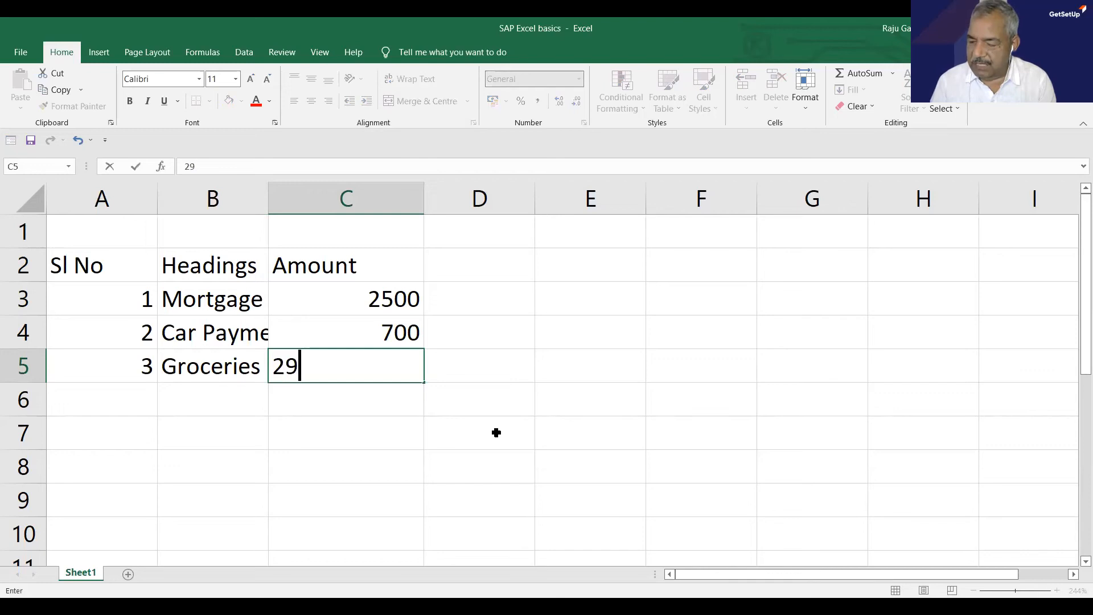
type("00")
key("Tab")
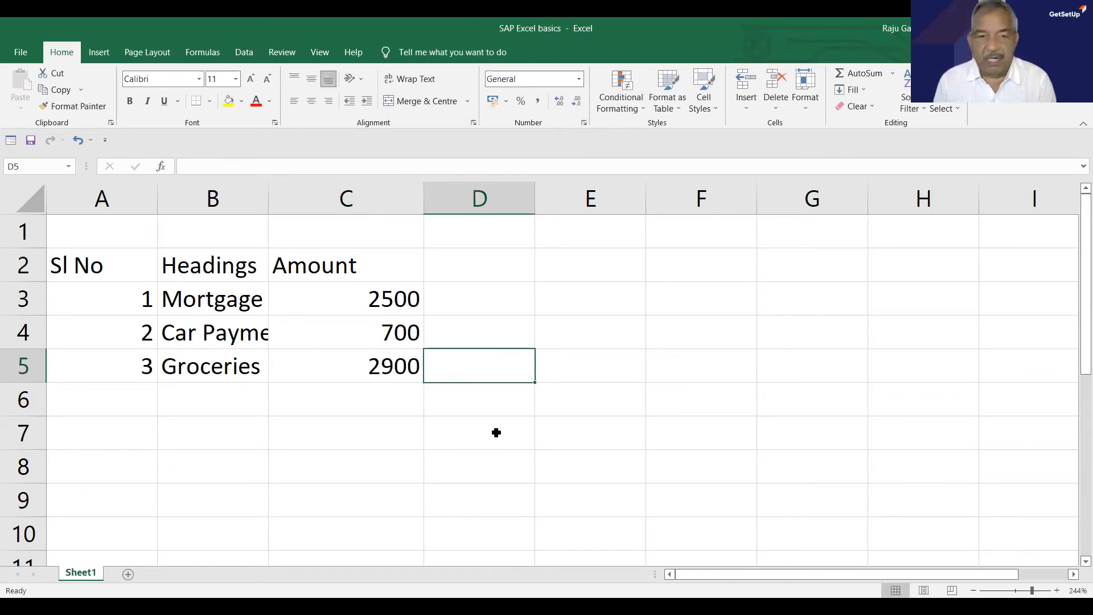
Fill row 6 of the table with serial number 4, heading "Insurance" and amount 800.
key("Down")
key("Left")
key("Left")
key("Left")
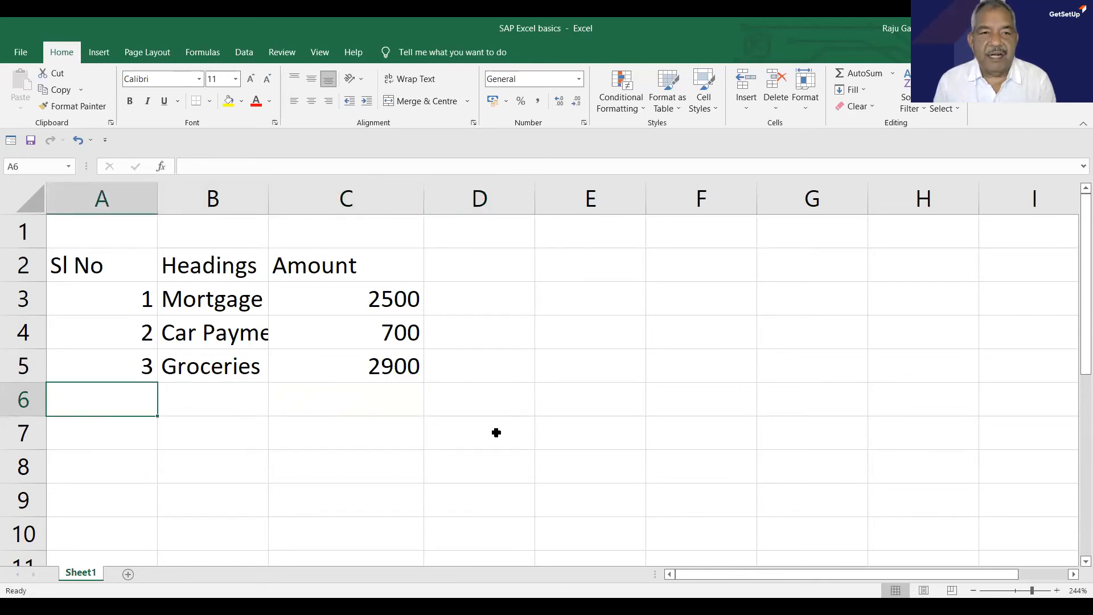
type("4")
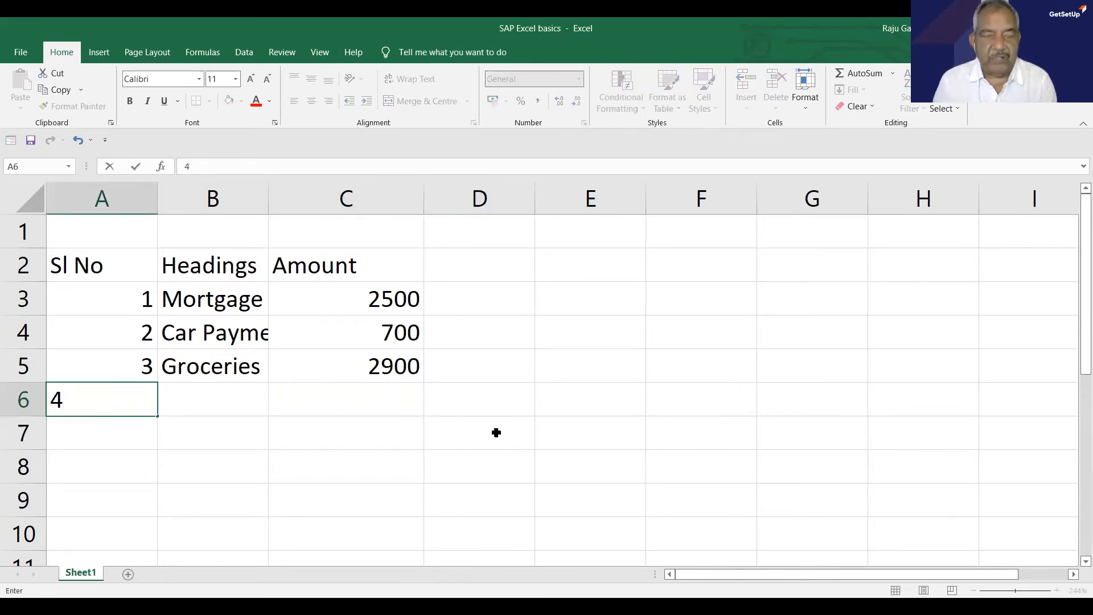
key("Tab")
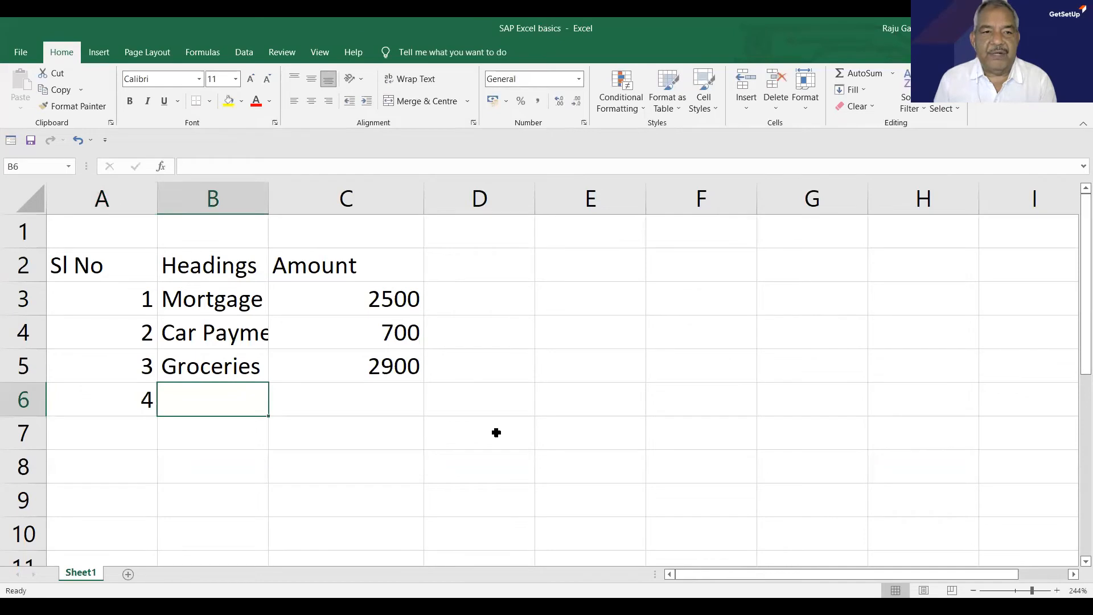
type("In")
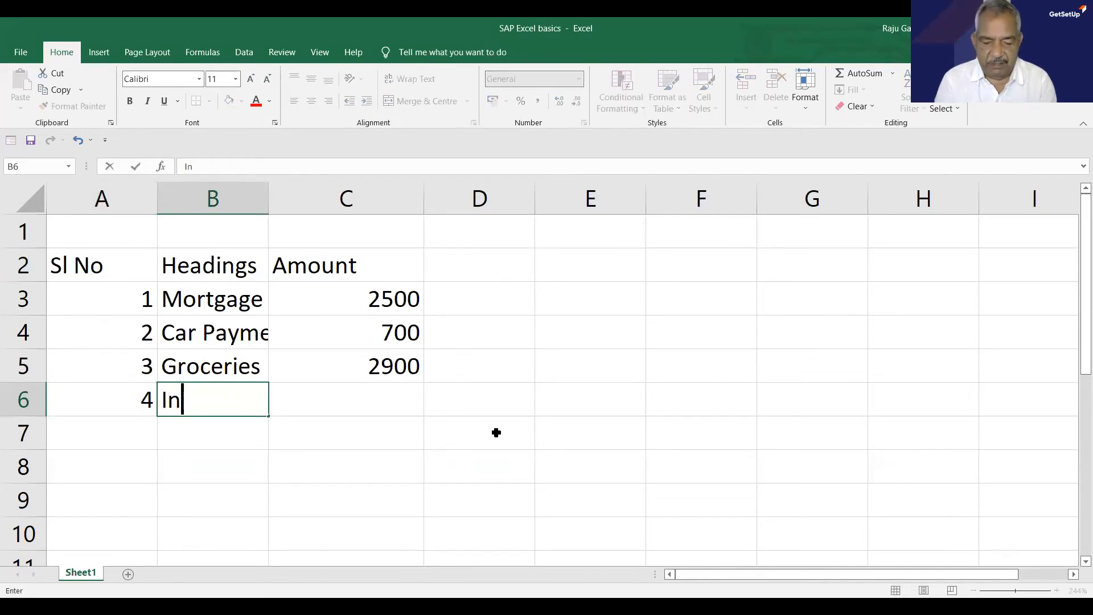
type("surance")
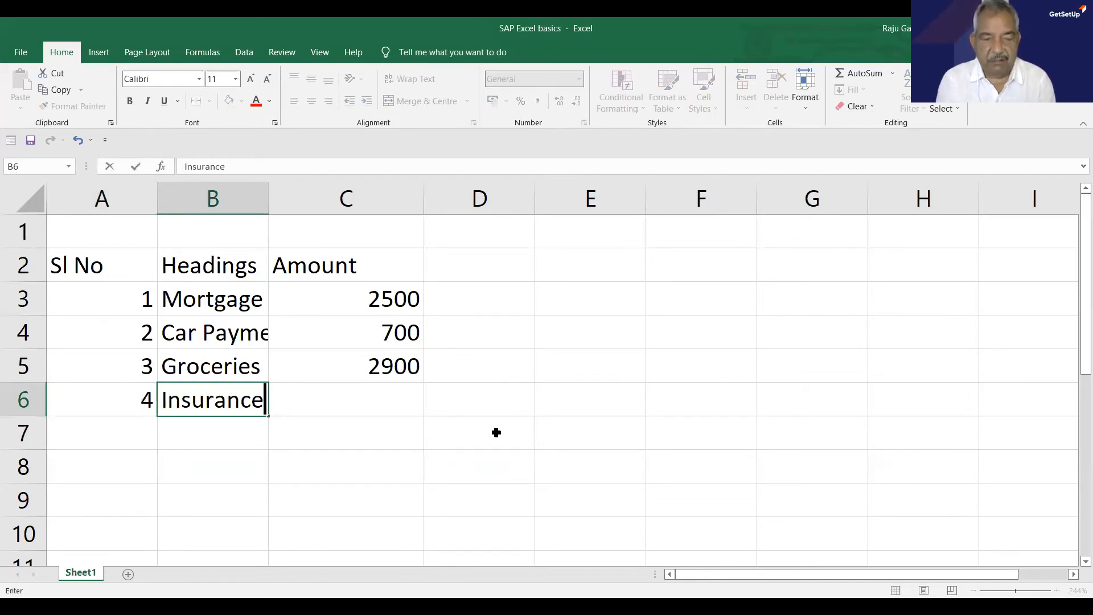
key("Tab")
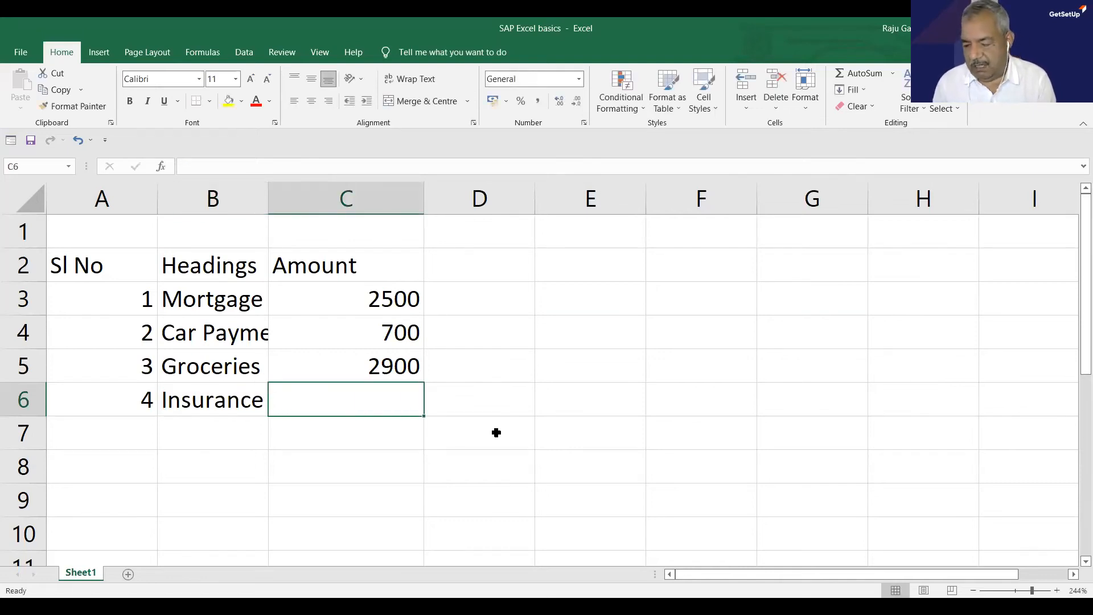
type("800")
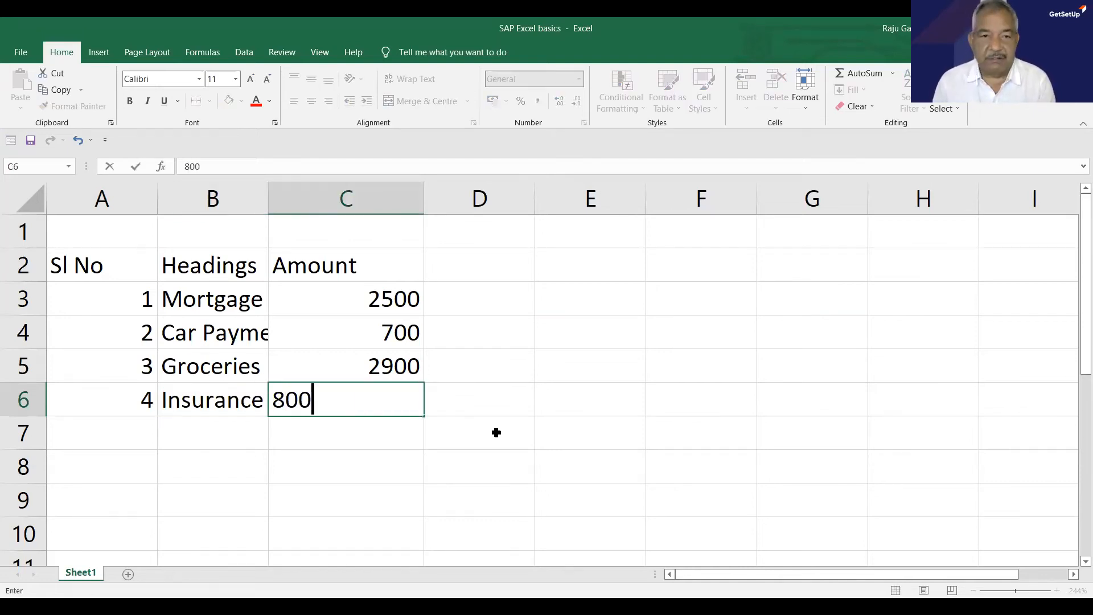
key("Tab")
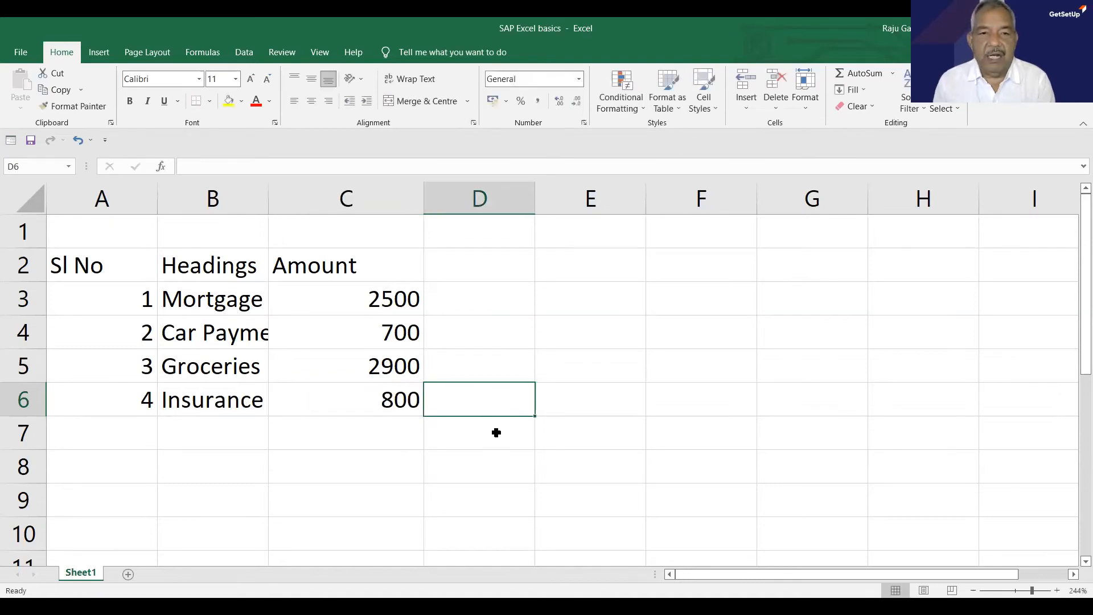
Fill row 7 of the table with serial number 5, heading "Gas" and amount 300, and move on to cell A8.
left_click(496, 433)
key("Left")
key("Left")
key("Left")
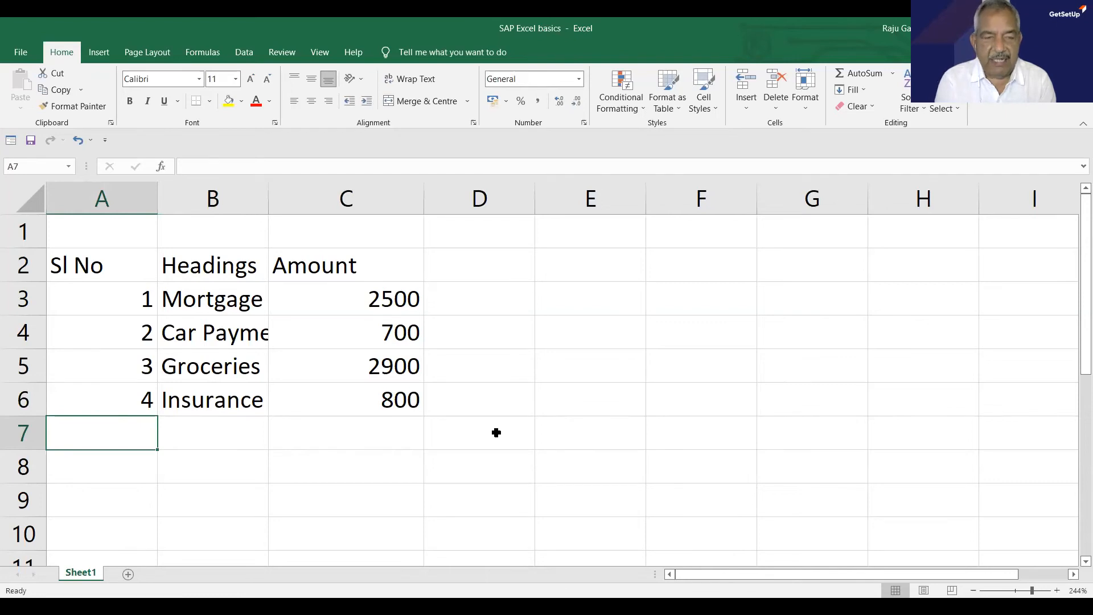
type("5")
key("Tab")
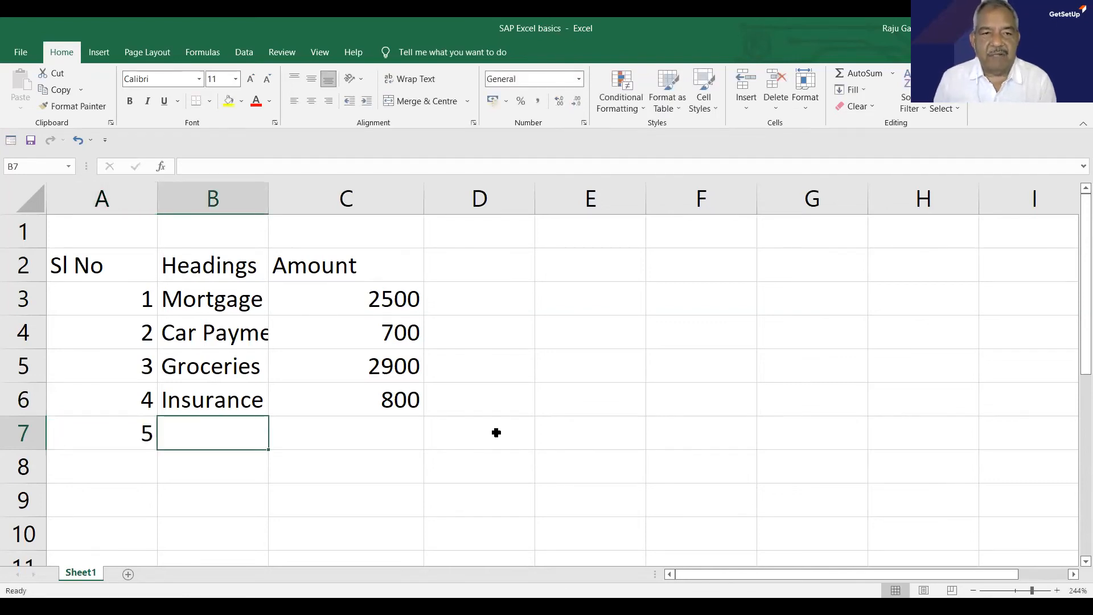
type("Gas")
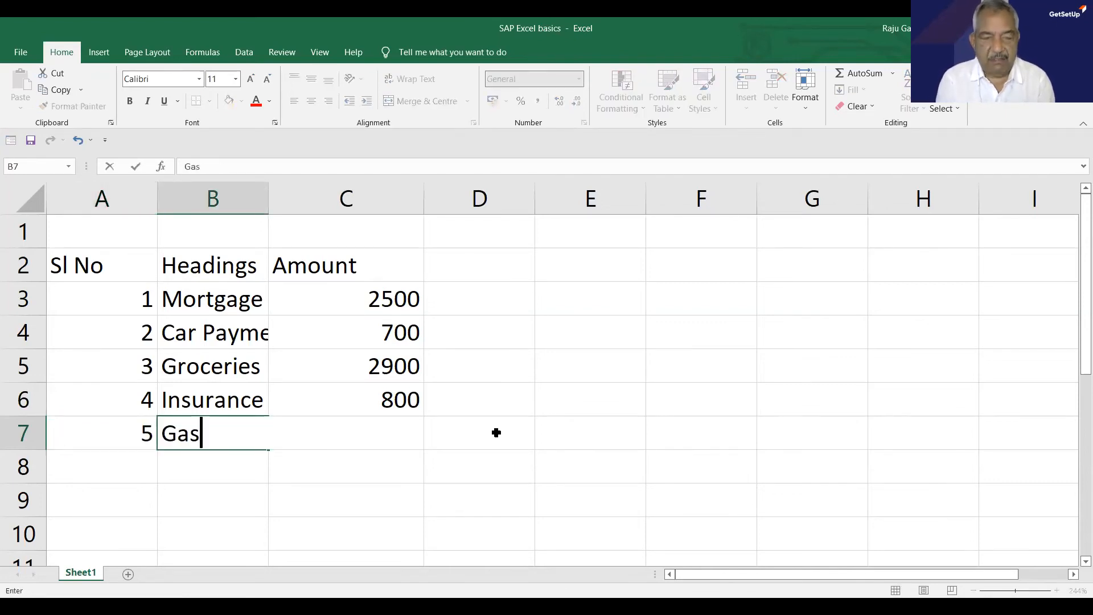
key("Tab")
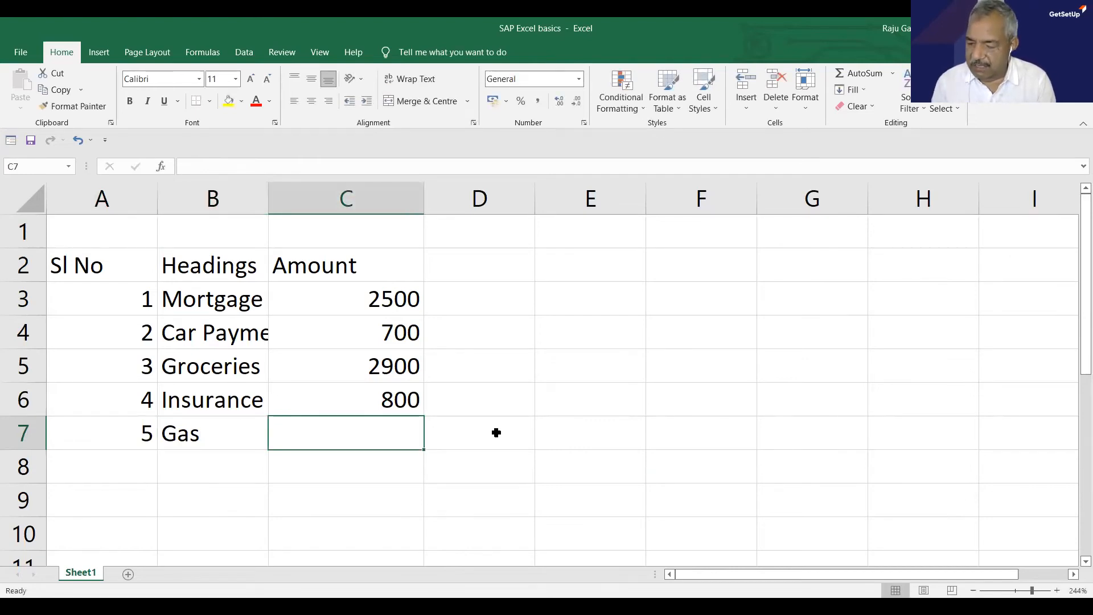
type("300")
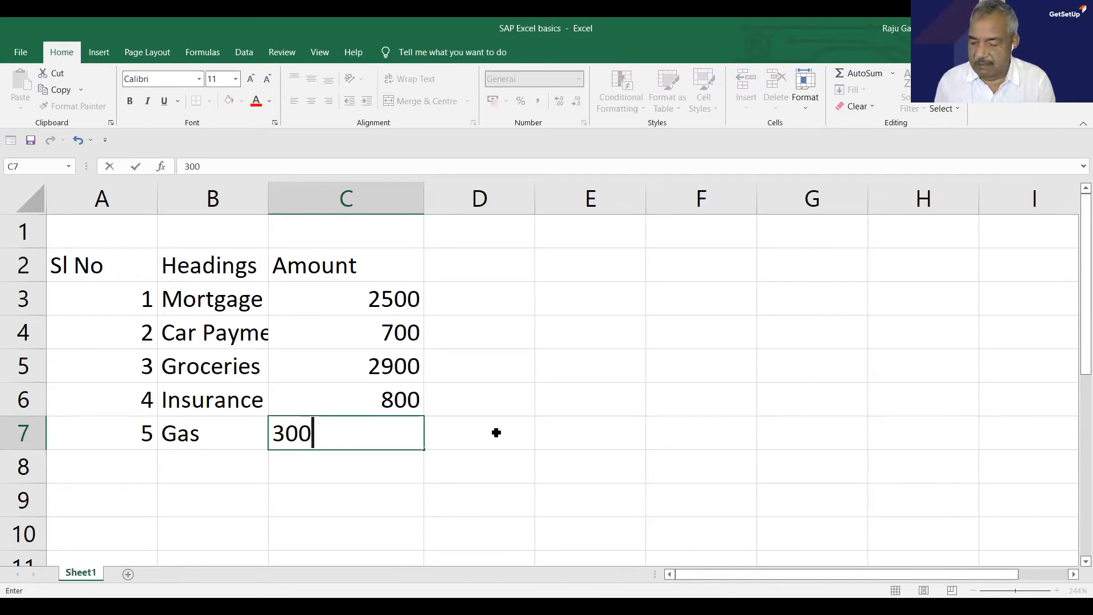
key("Return")
key("Left")
key("Left")
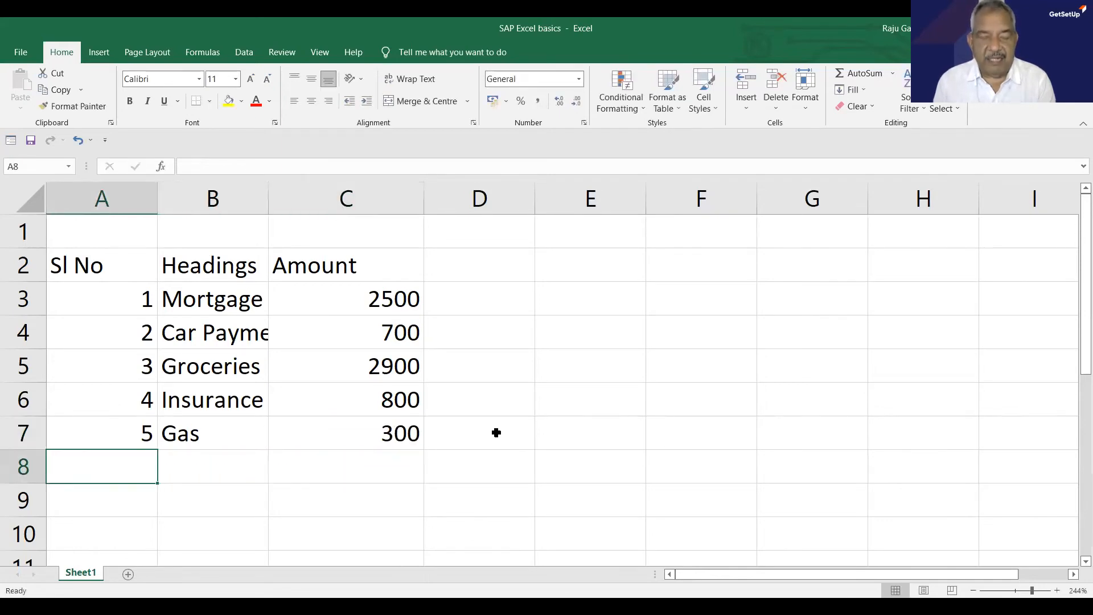
Fill row 8 of the table with serial number 6, heading "Taxes" and amount 200, and move on to cell A9.
type("6")
key("Tab")
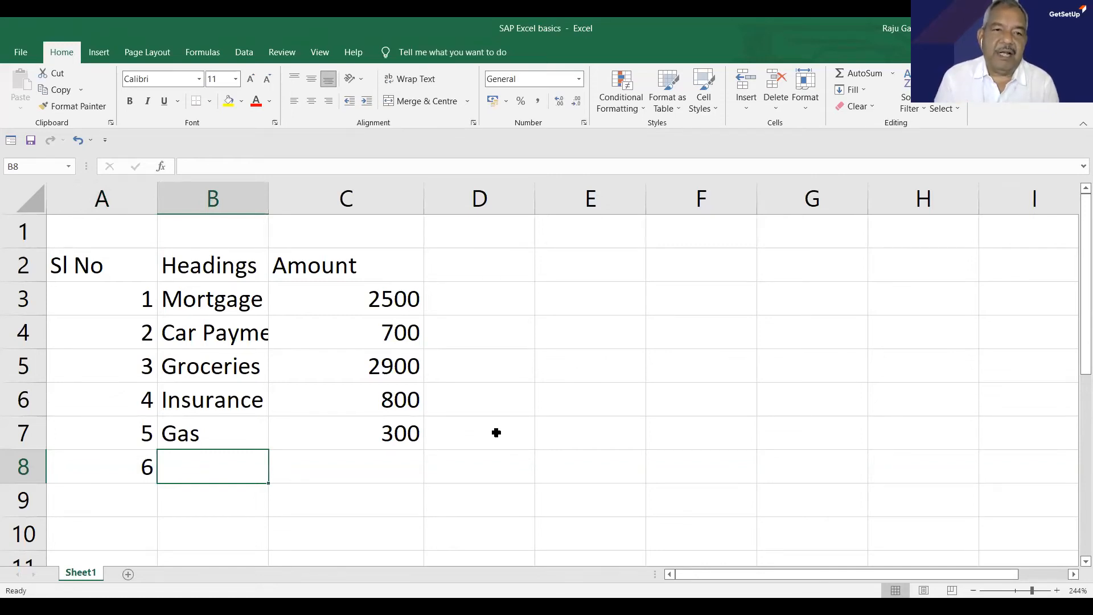
type("Taxes")
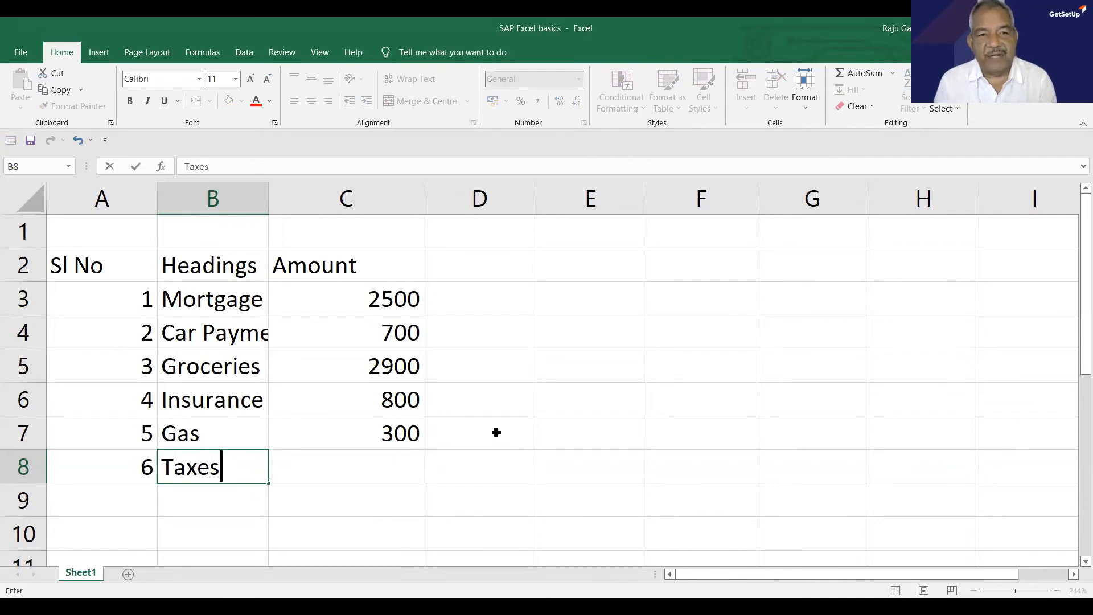
key("Tab")
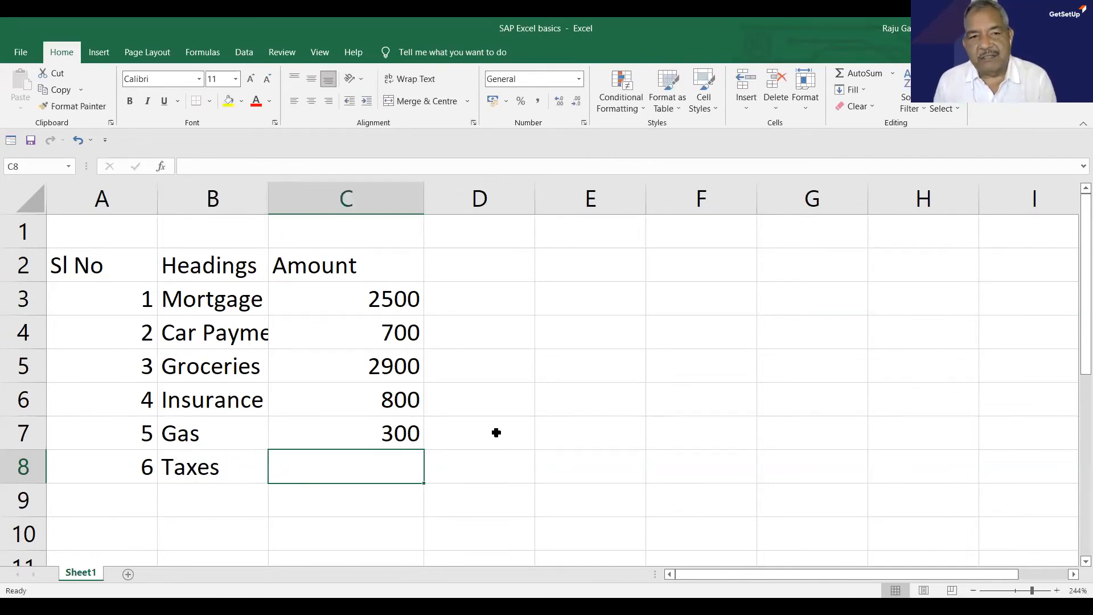
type("200")
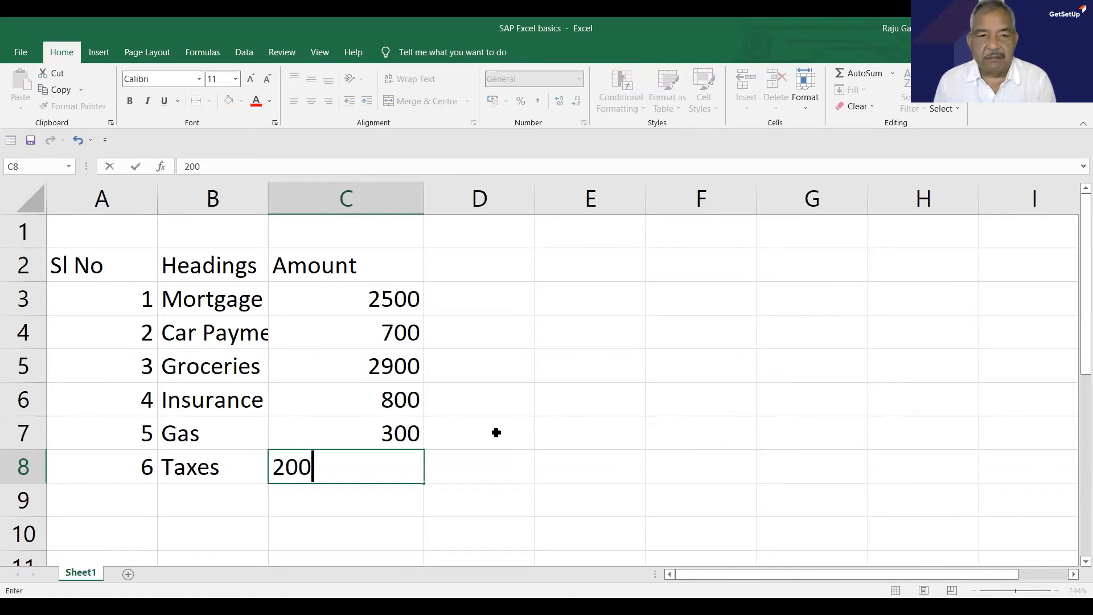
key("Return")
key("Left")
key("Left")
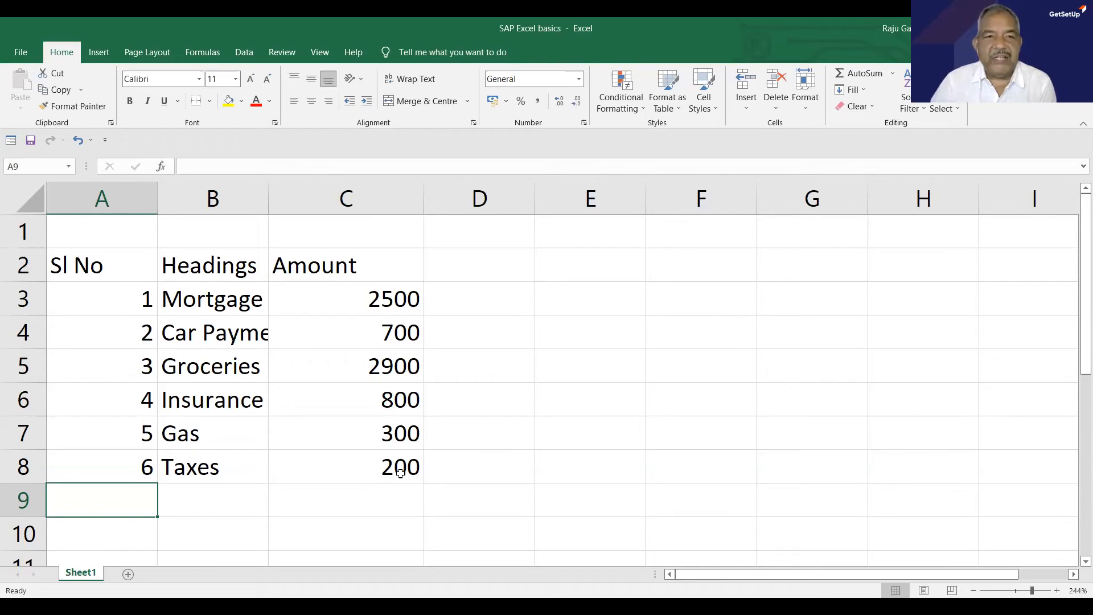
Auto-fit the width of column B so the full "Car Payments" heading fits in its cell.
left_click(181, 333)
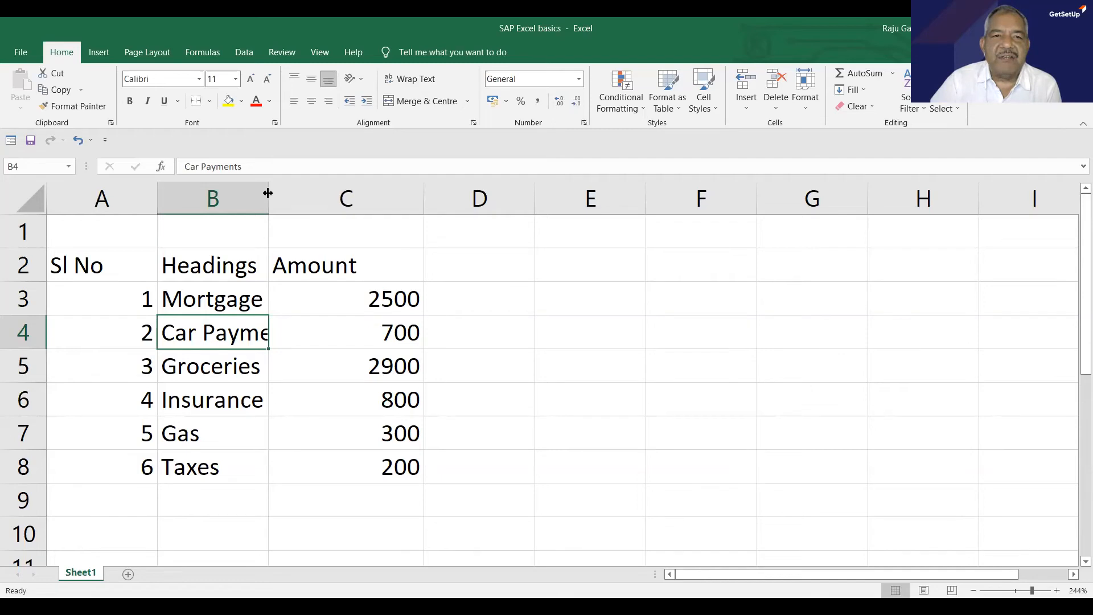
double_click(266, 193)
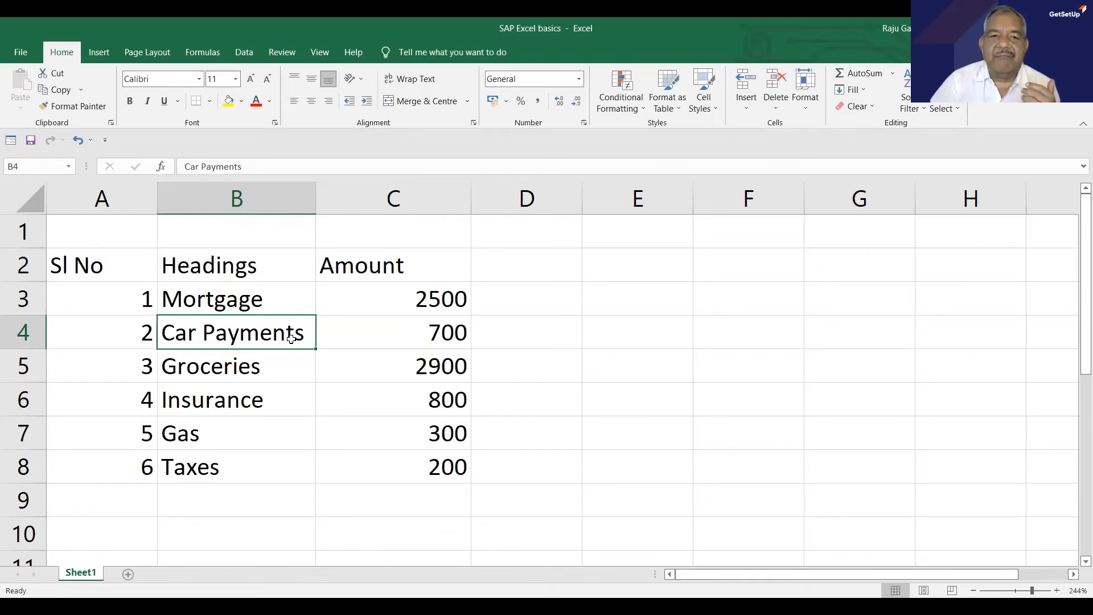
scroll(280, 340, "down", 1)
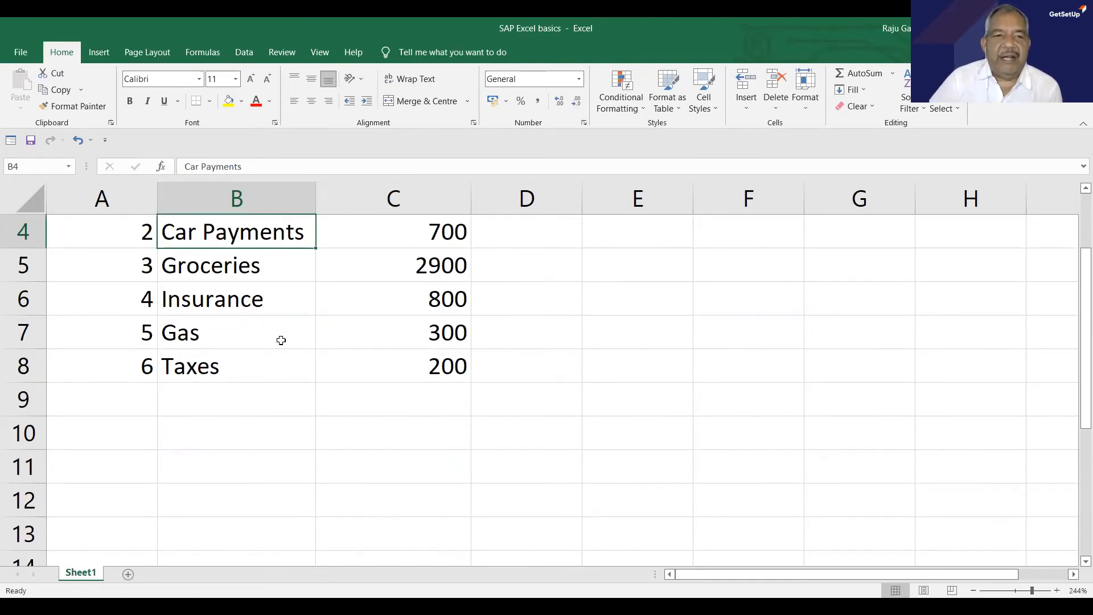
scroll(280, 340, "up", 1)
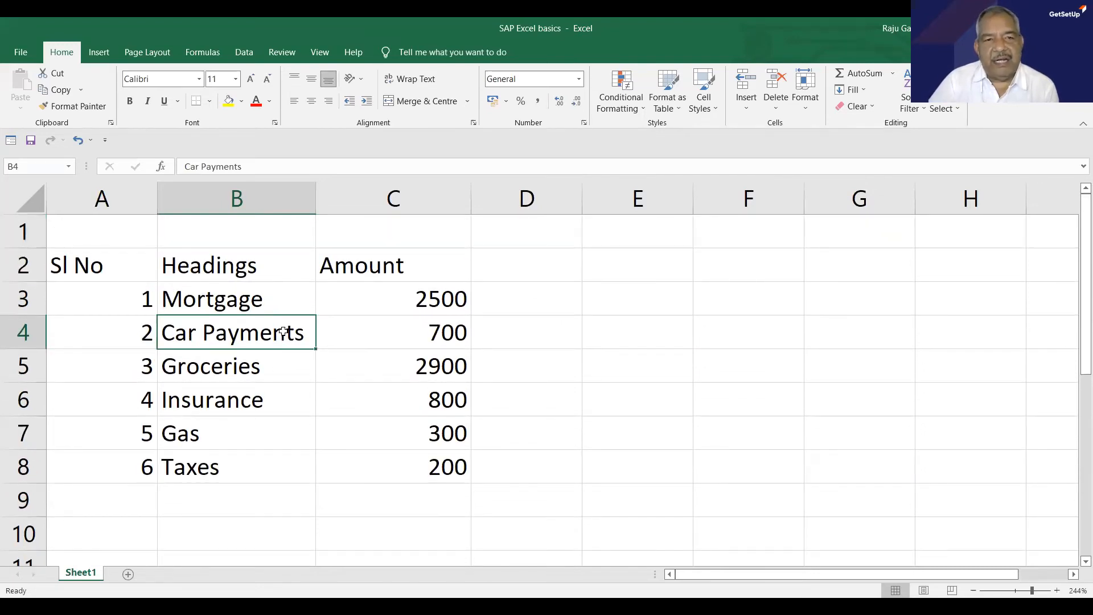
scroll(281, 336, "down", 1)
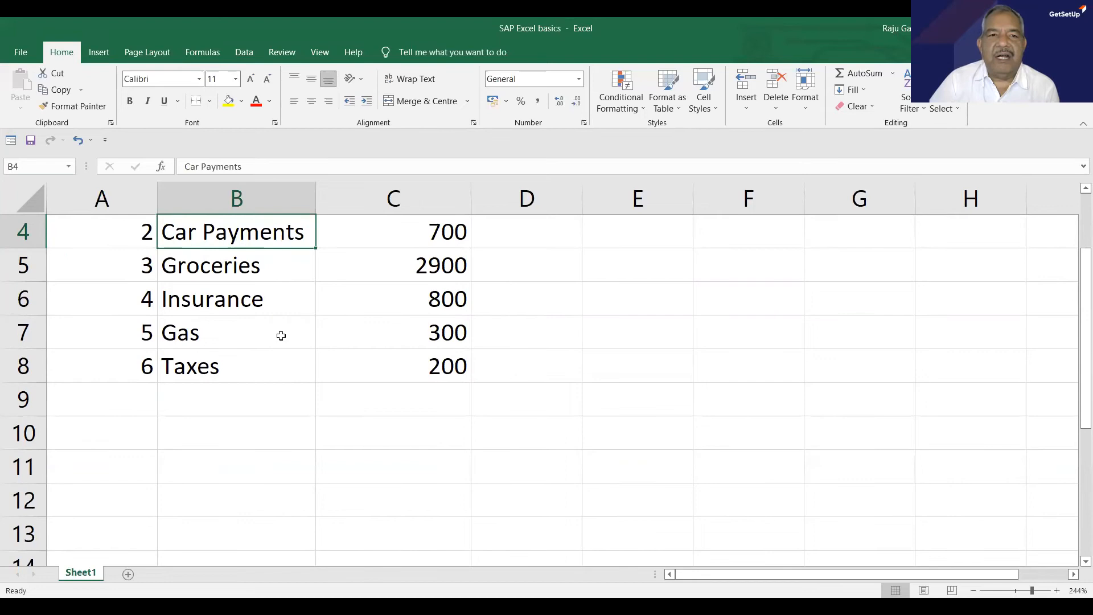
scroll(292, 360, "up", 1)
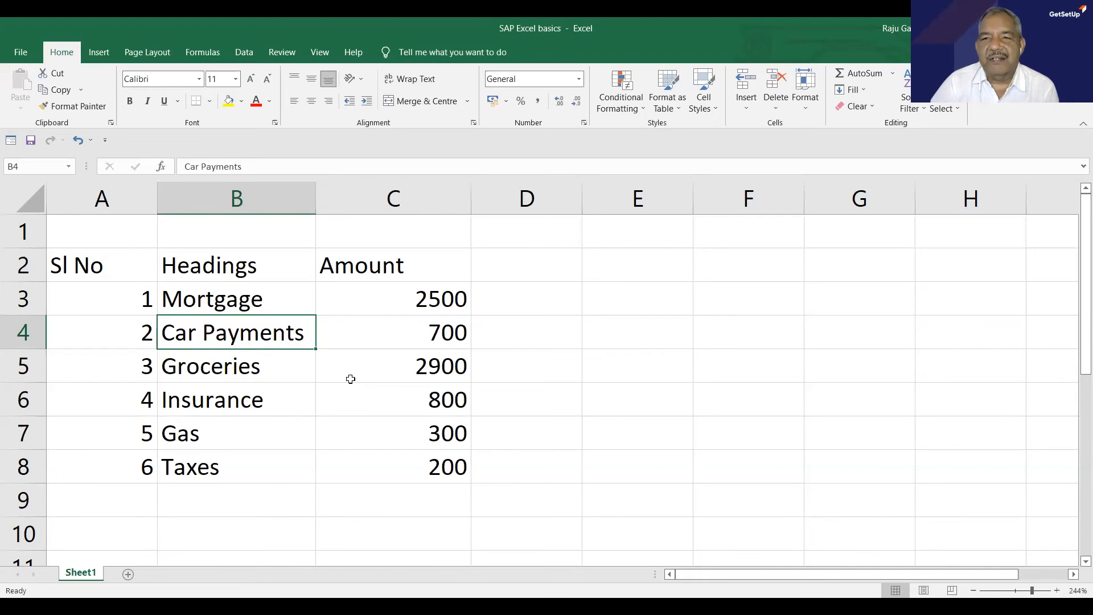
Cut the Amount heading and values in C2:C8 and paste them one column over, starting at D2.
left_click(383, 261)
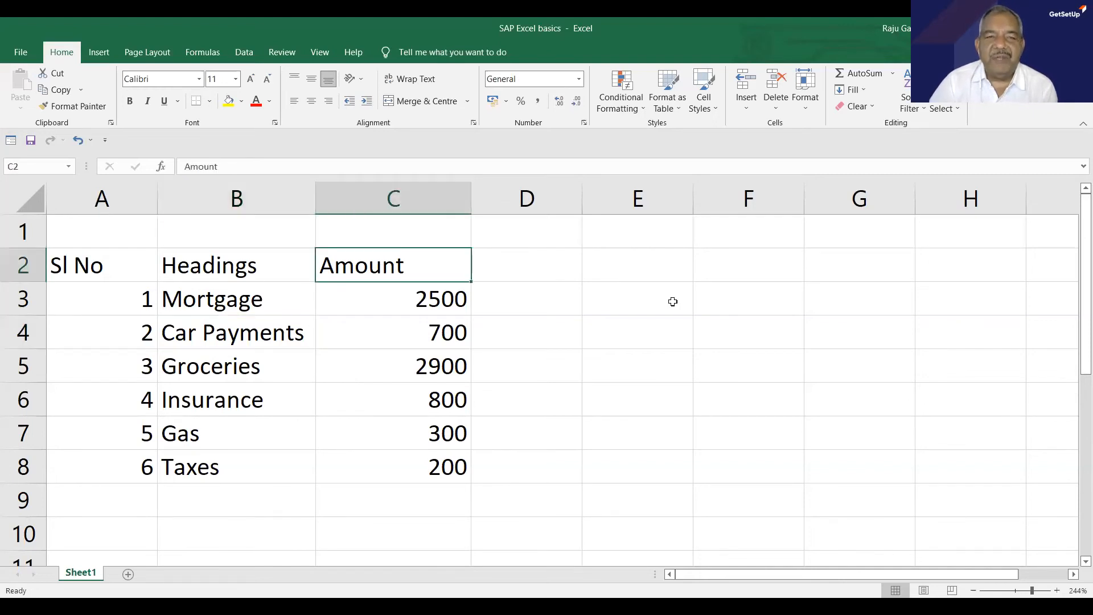
key("shift+Down")
key("shift+Down")
key("shift+Down")
key("shift+Down")
key("shift+Down")
key("shift+Down")
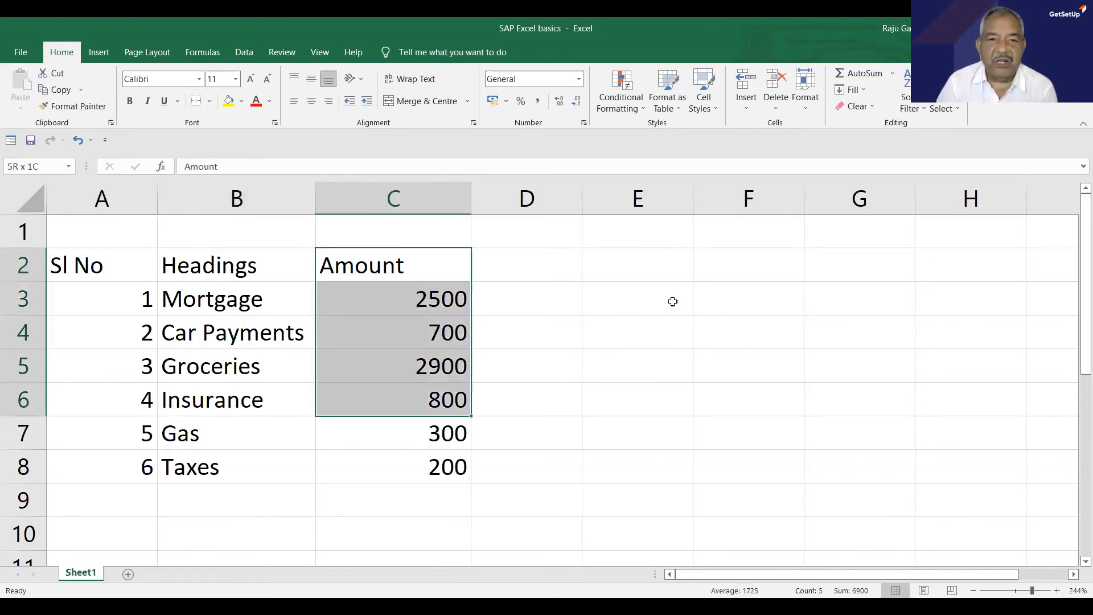
key("ctrl+c")
key("Right")
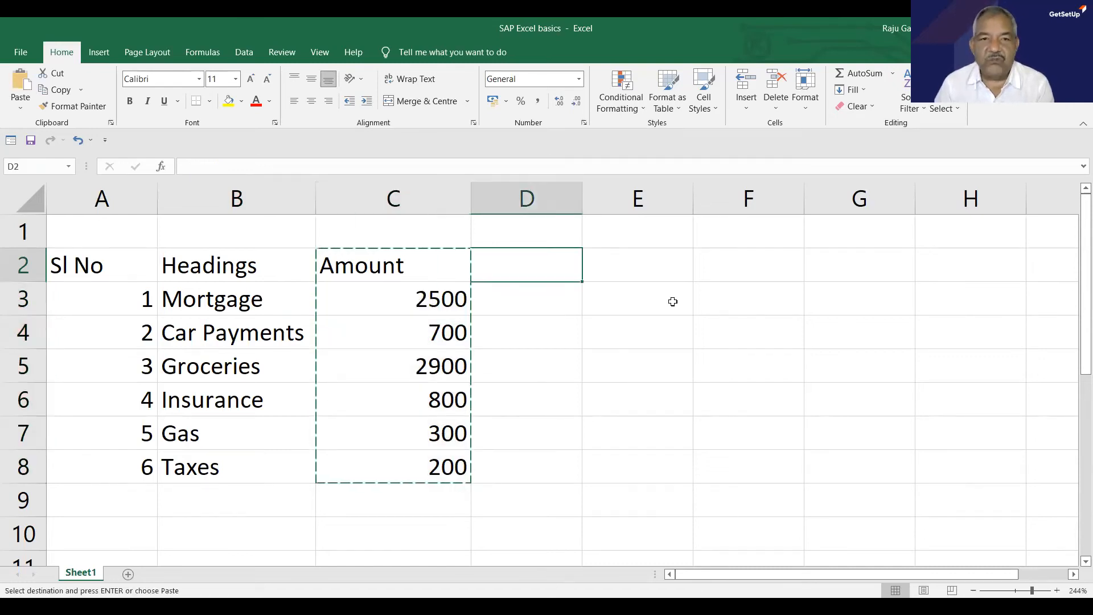
key("ctrl+v")
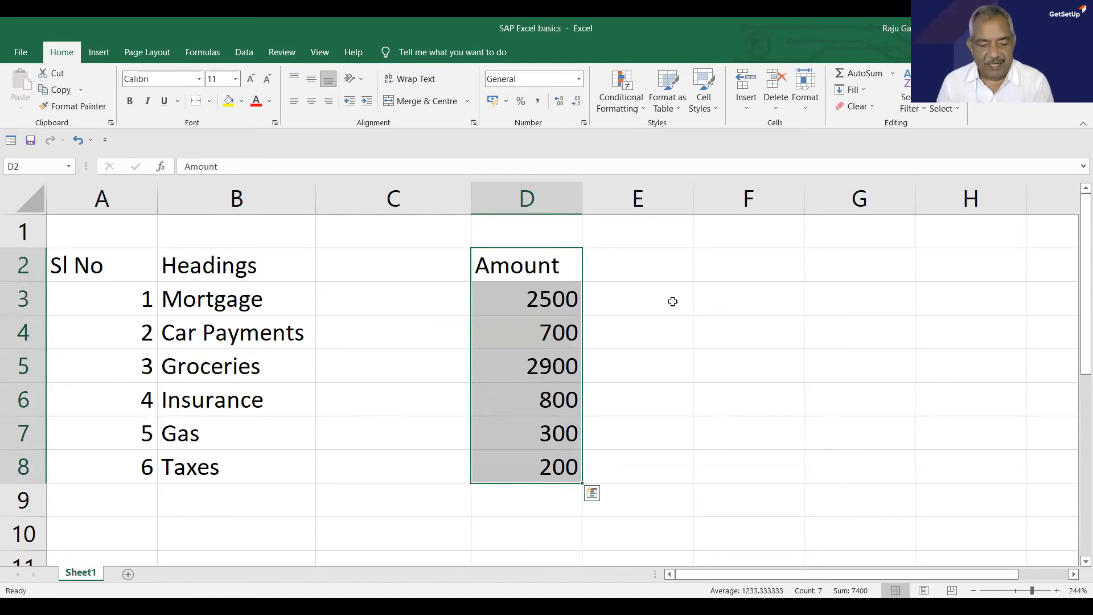
Undo the move of the Amount cells and clear the pending cut selection.
key("ctrl+z")
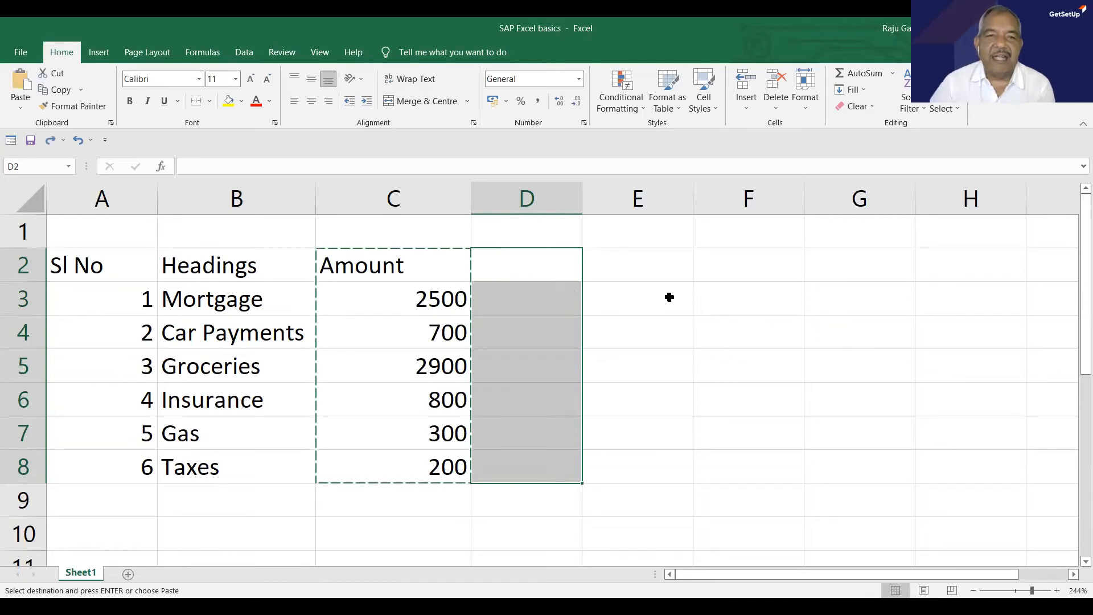
left_click(694, 293)
left_click(649, 378)
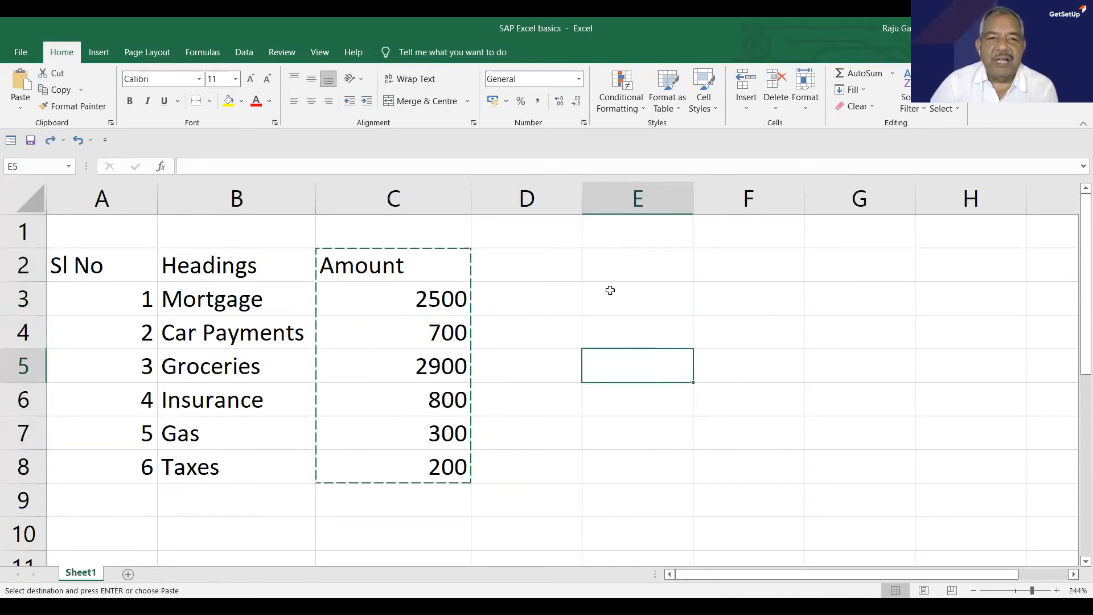
left_click(610, 290)
double_click(609, 290)
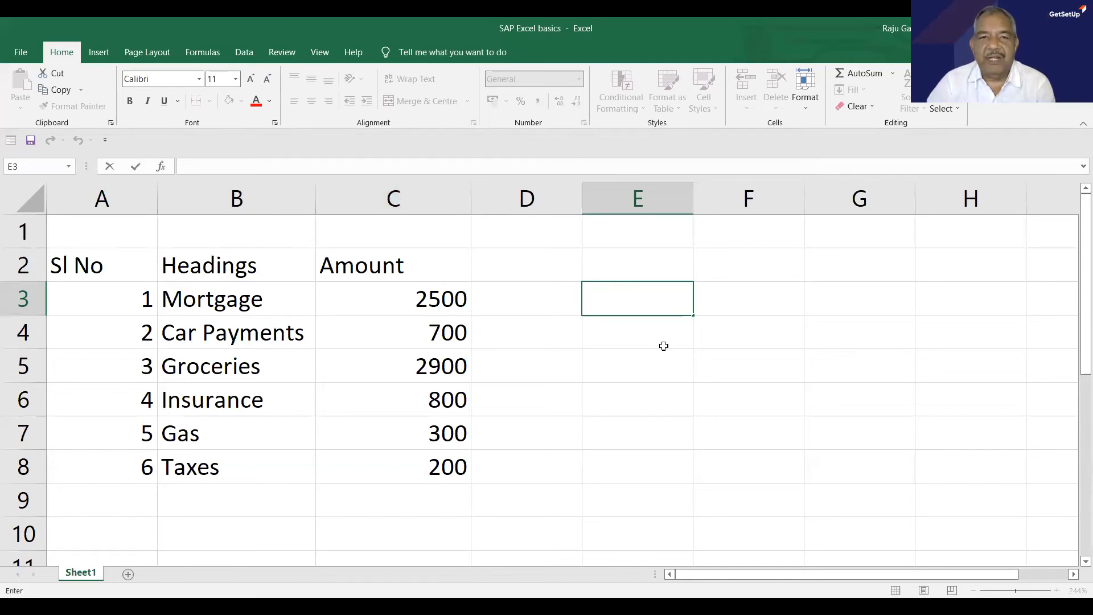
left_click(646, 359)
Insert a new column before the Amount column and enter the heading "Qty" in cell C2.
left_click(388, 188)
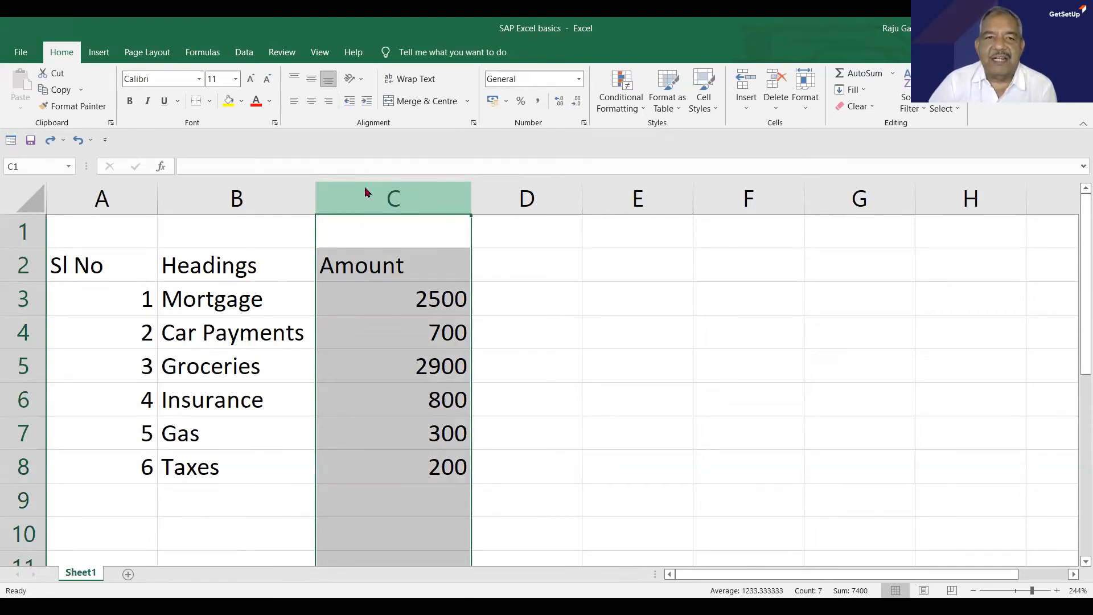
right_click(366, 190)
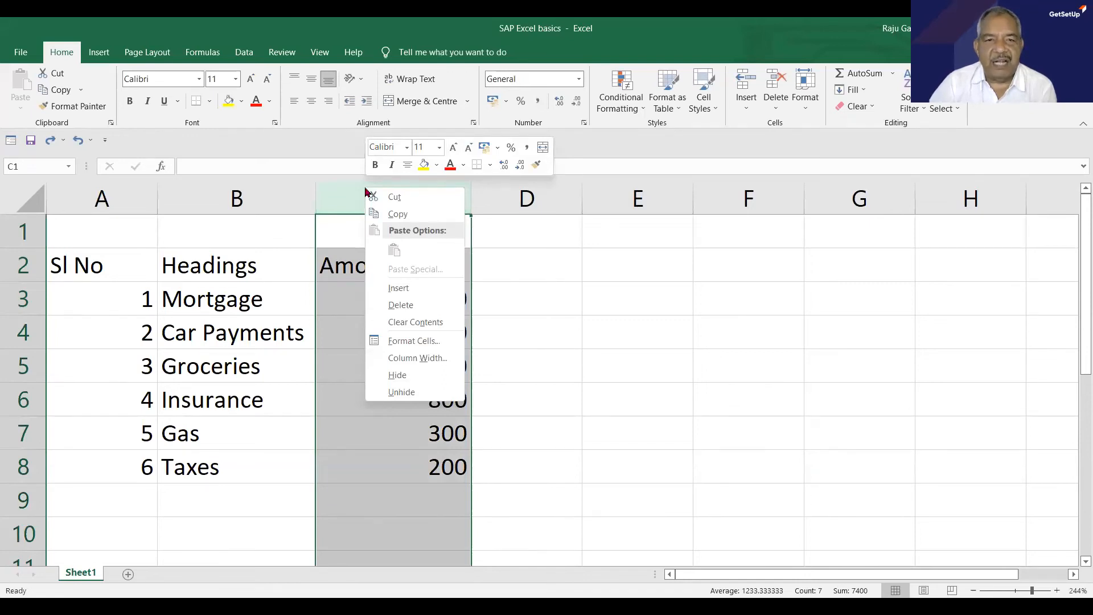
left_click(398, 289)
left_click(398, 251)
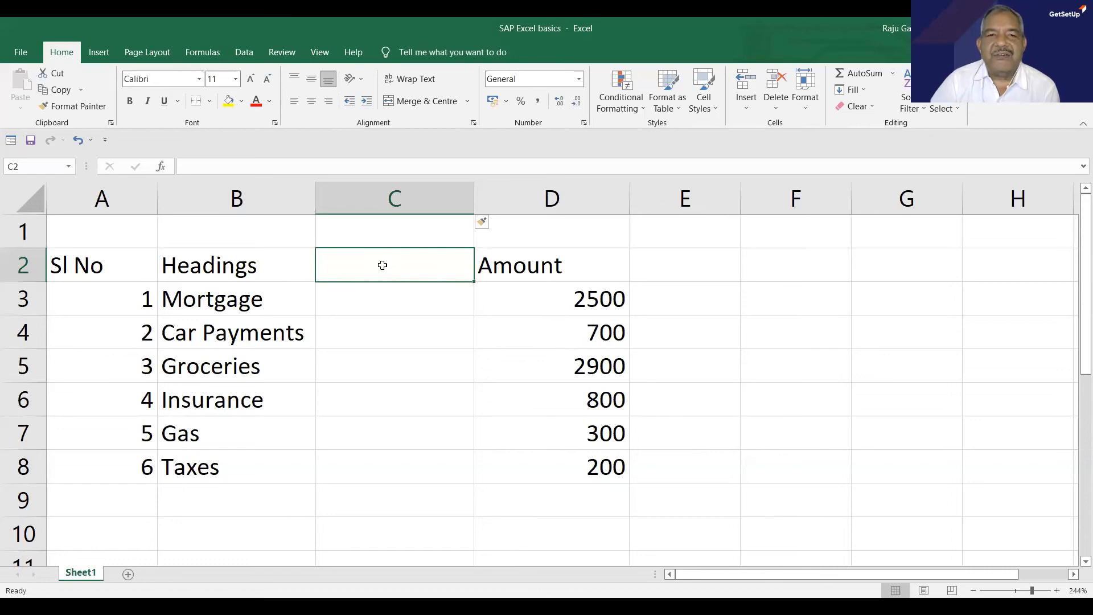
type("Qty")
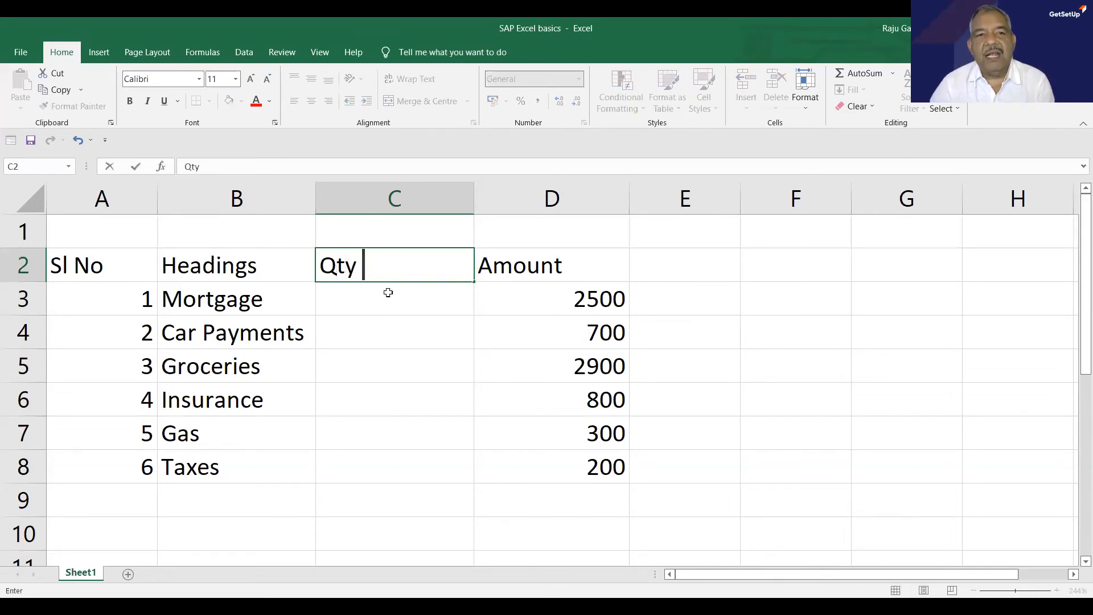
Enter the quantities 2, 3, 1 and 4 in cells C3 to C6 for Mortgage, Car Payments, Groceries and Insurance.
left_click(387, 303)
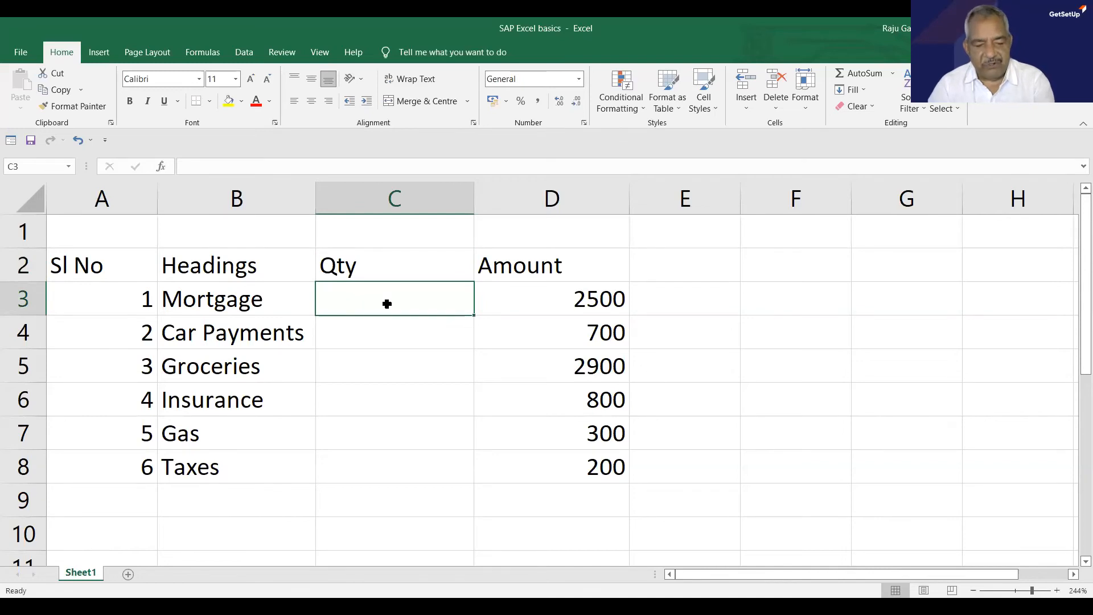
type("2")
key("Return")
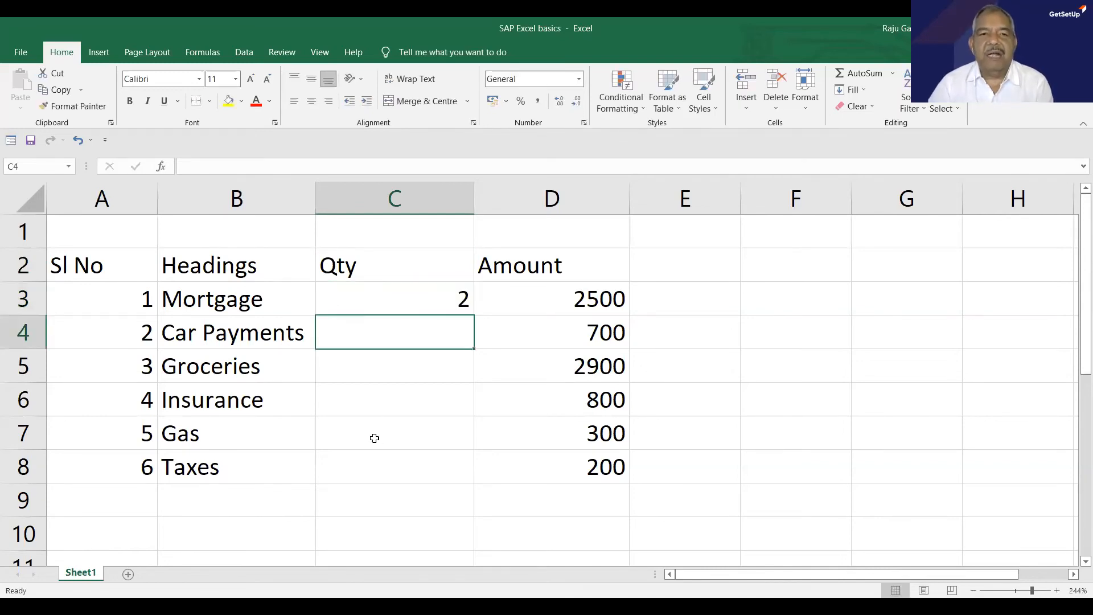
type("3")
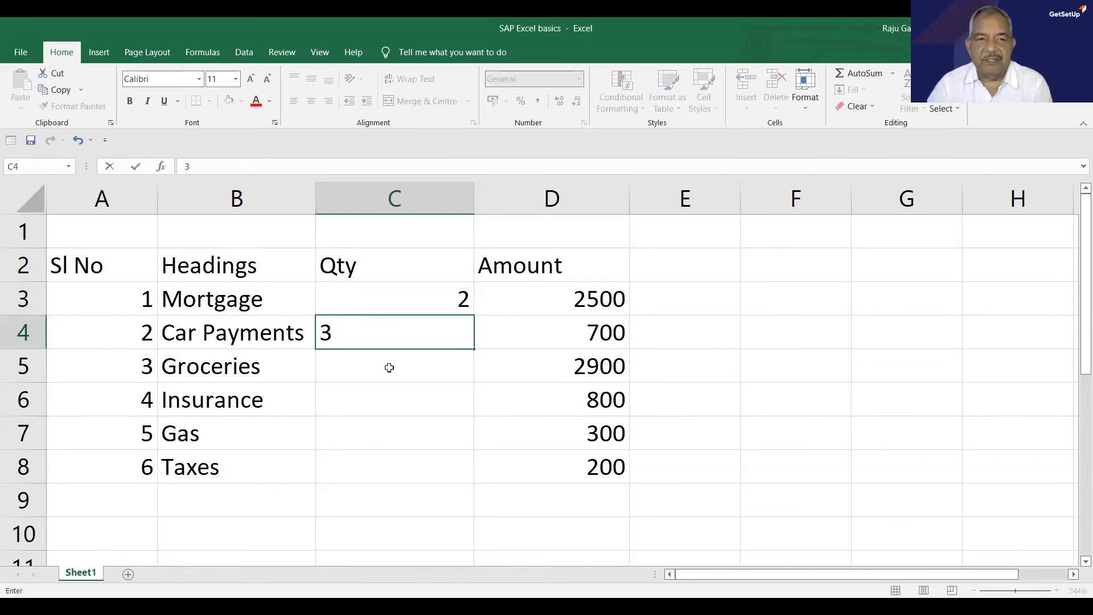
key("Return")
type("1")
key("Return")
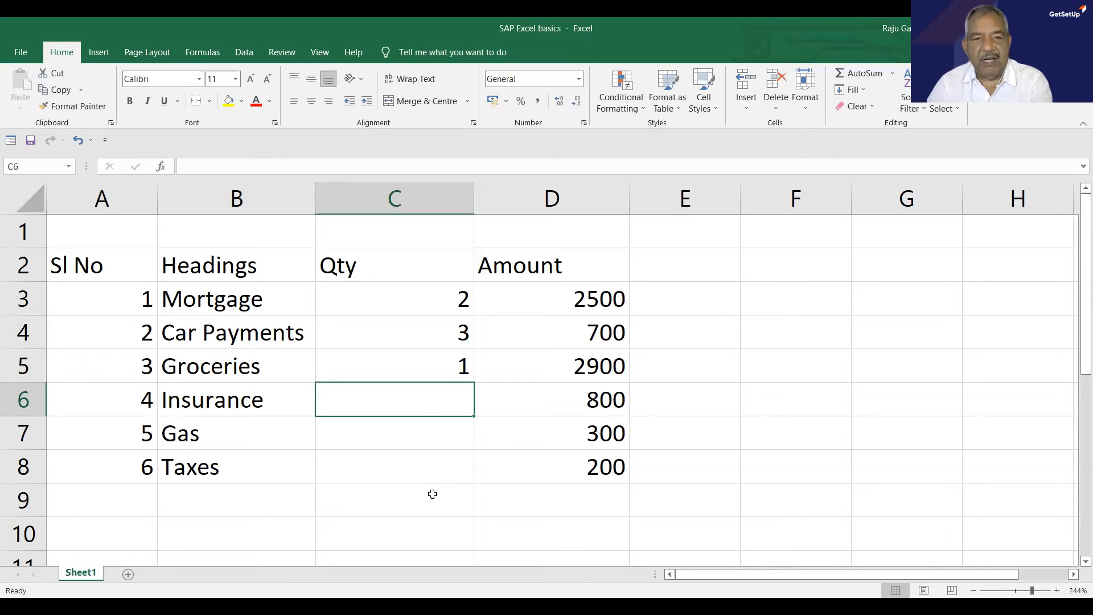
type("4")
left_click(451, 492)
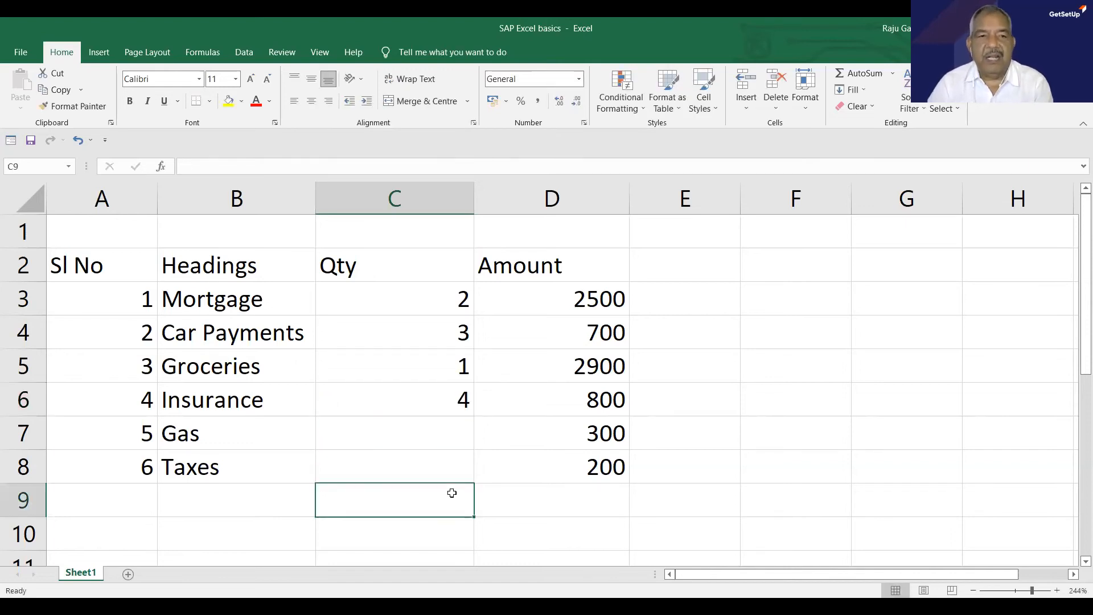
Enter quantity 3 for Gas in C7 and quantity 1 for Taxes in C8.
left_click(410, 437)
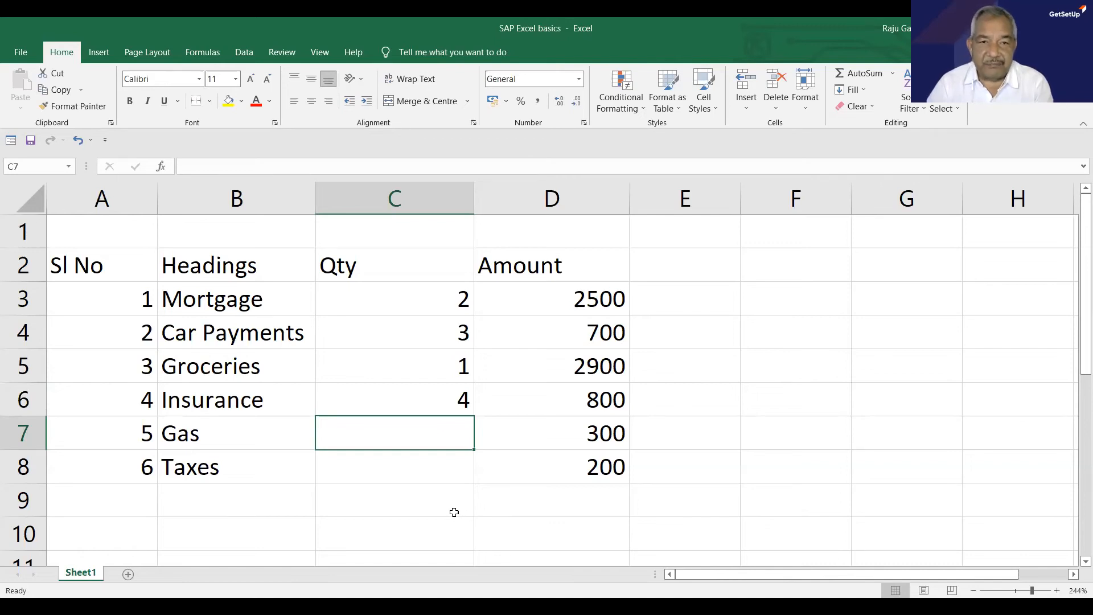
type("3")
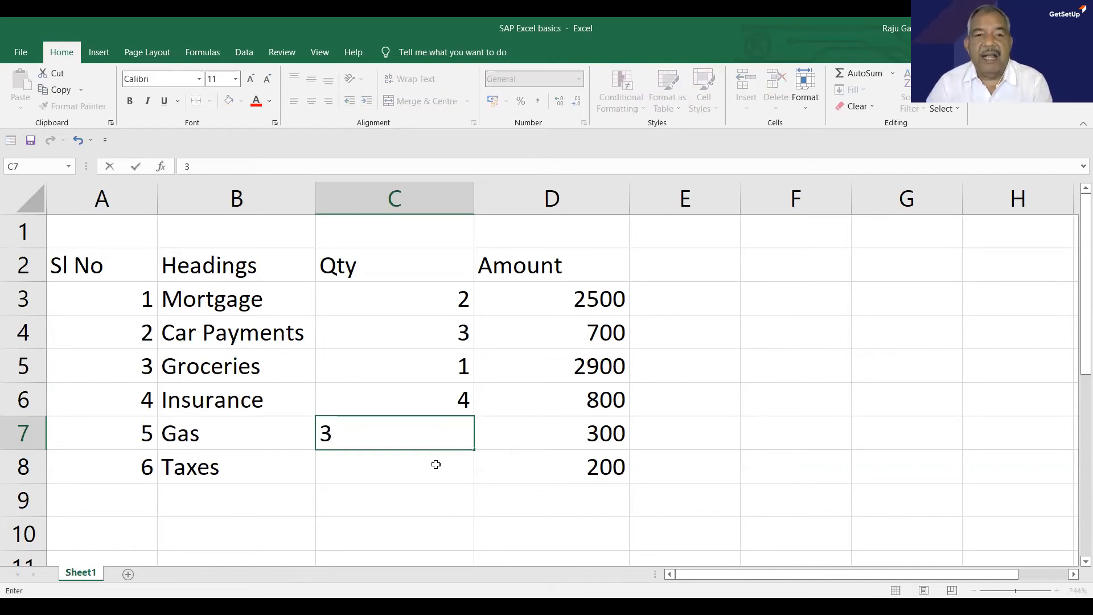
key("Return")
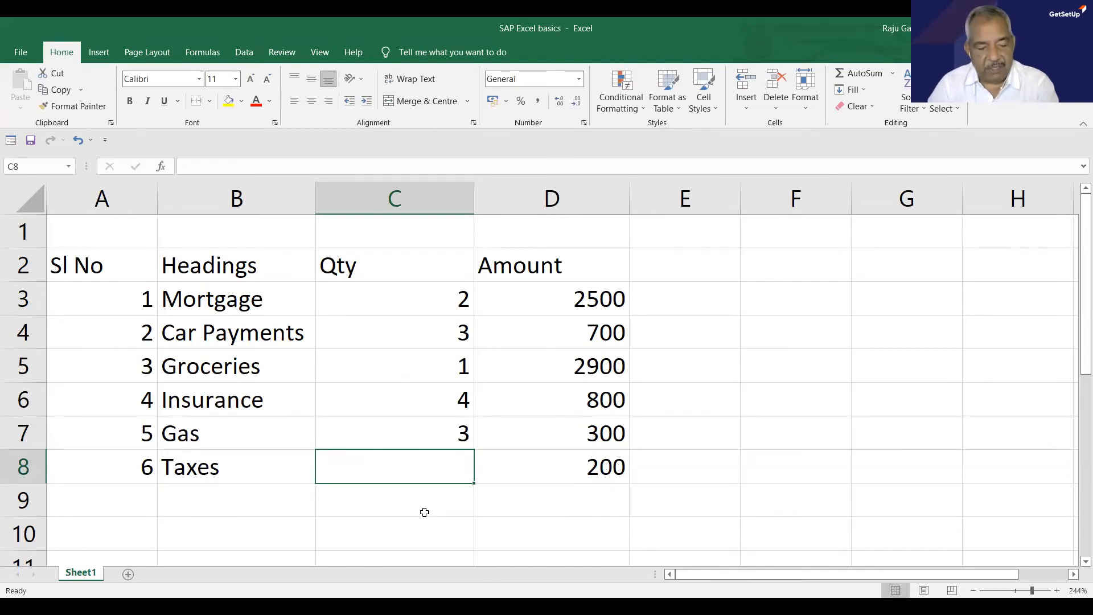
type("1")
left_click(501, 500)
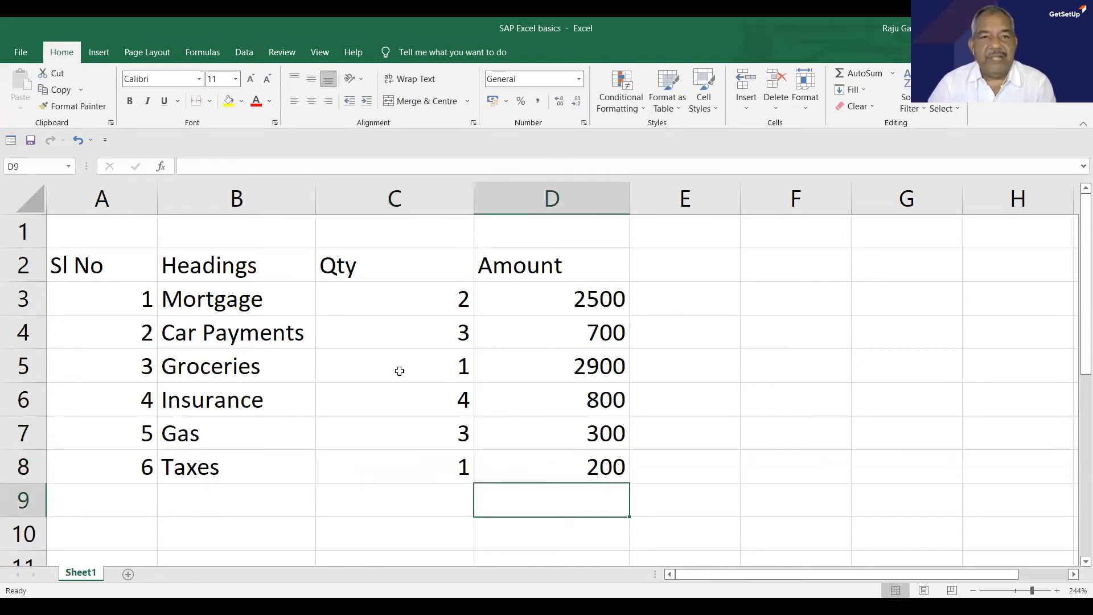
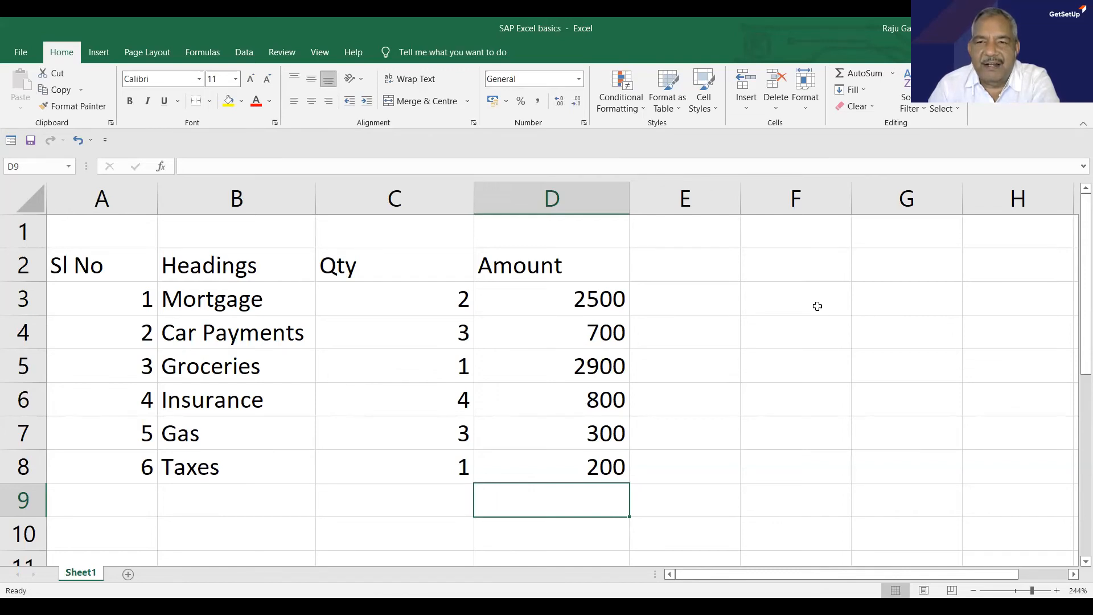
Auto-fit the width of the Qty column C to its contents.
left_click(817, 306)
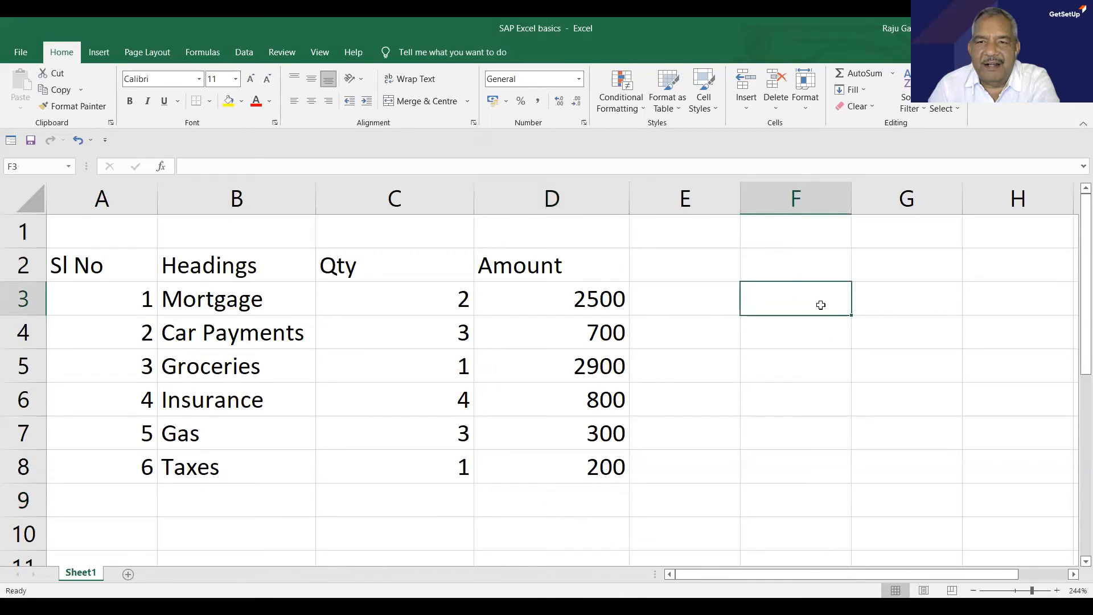
left_click(772, 388)
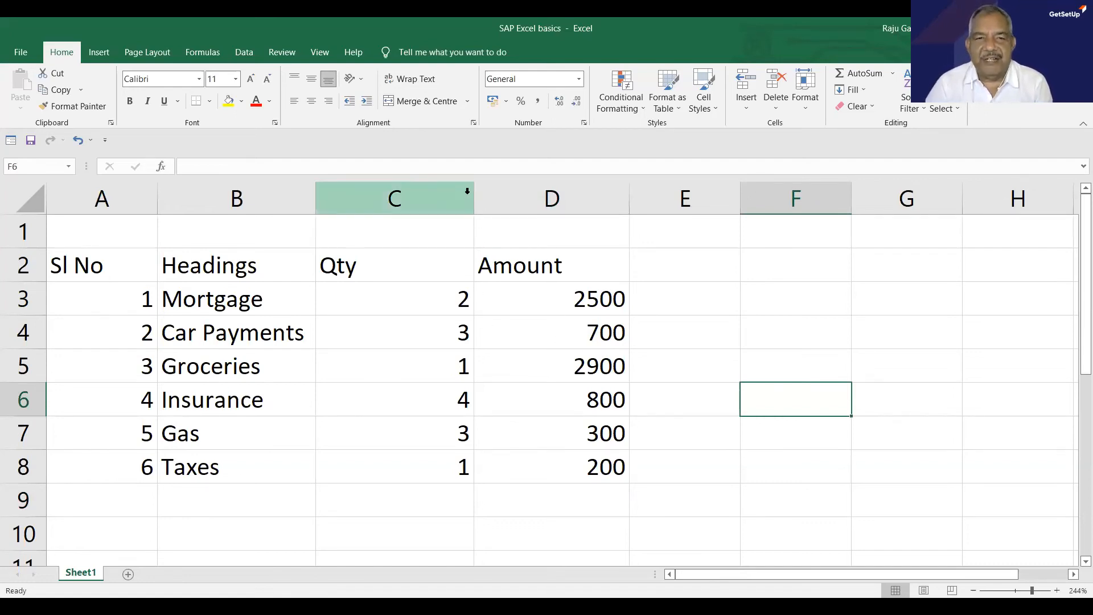
double_click(478, 192)
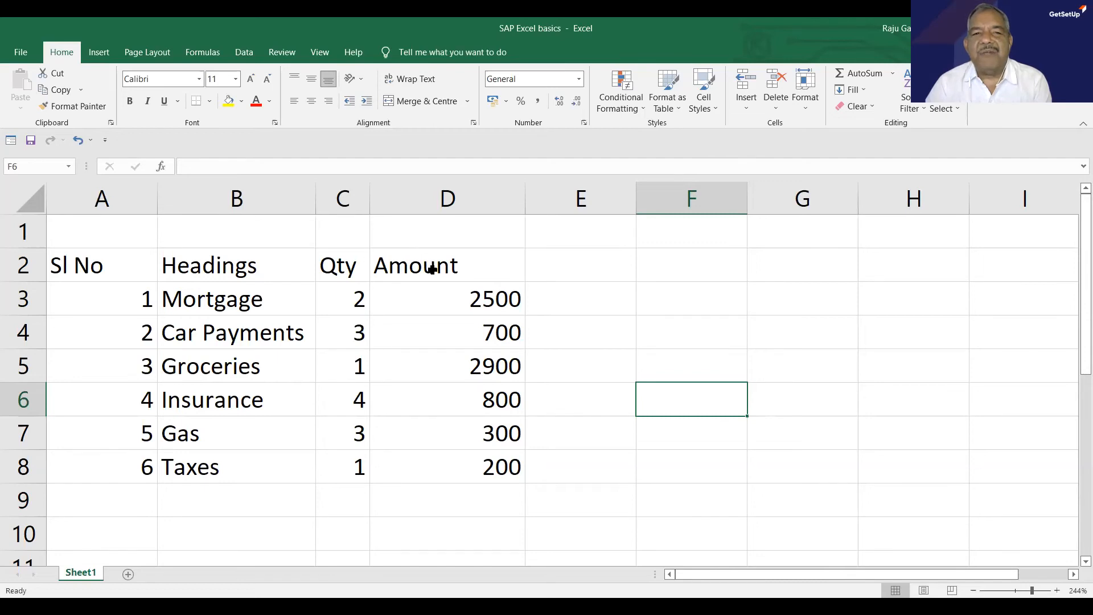
Insert a blank column between the Qty and Amount columns.
left_click(422, 197)
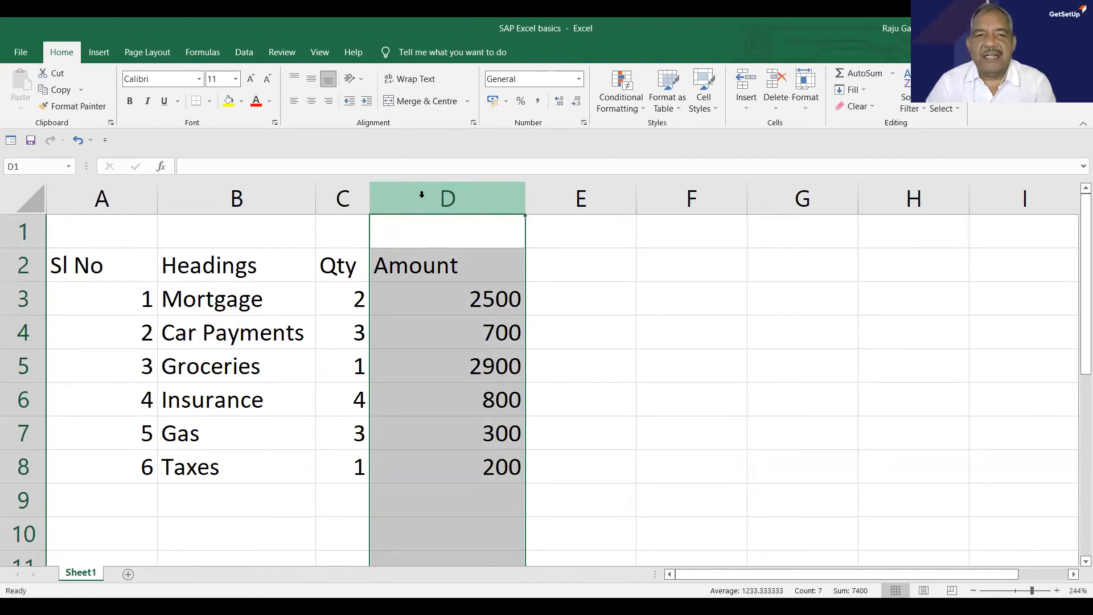
right_click(422, 197)
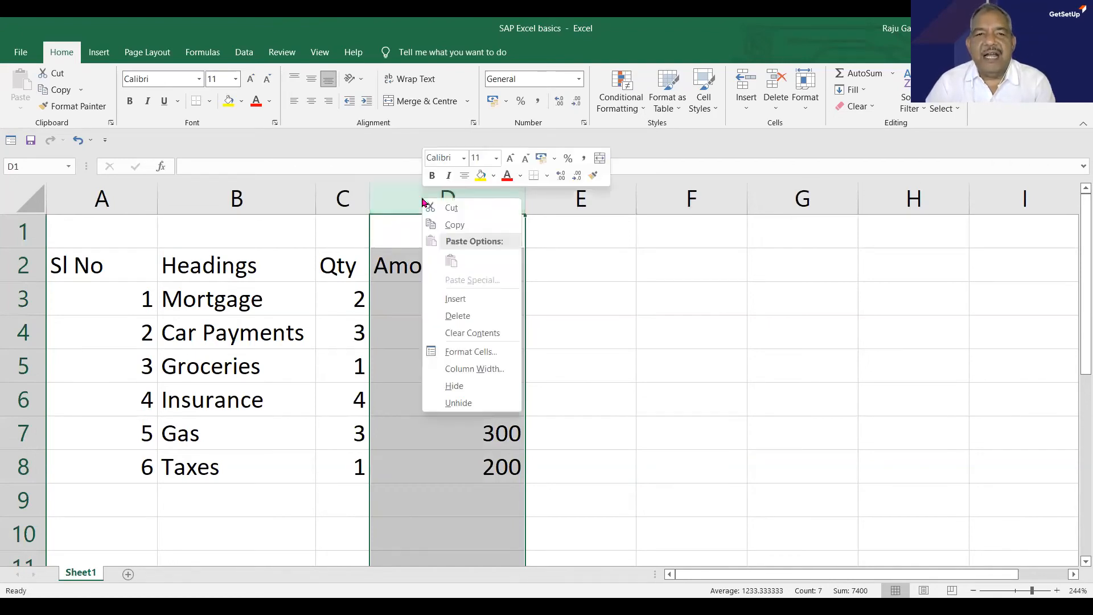
left_click(455, 300)
left_click(397, 299)
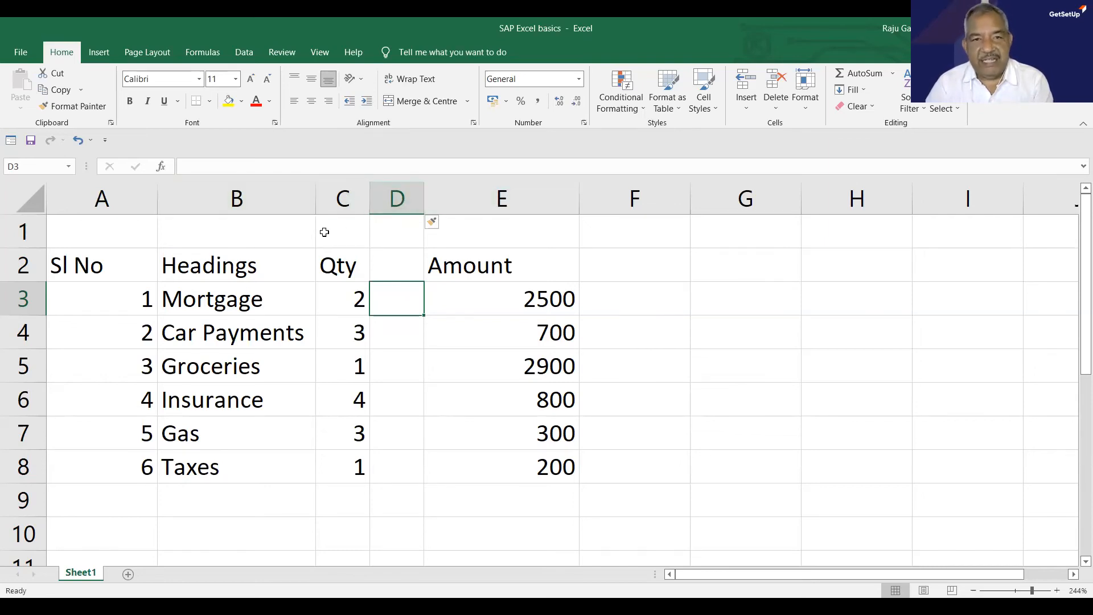
left_click(405, 368)
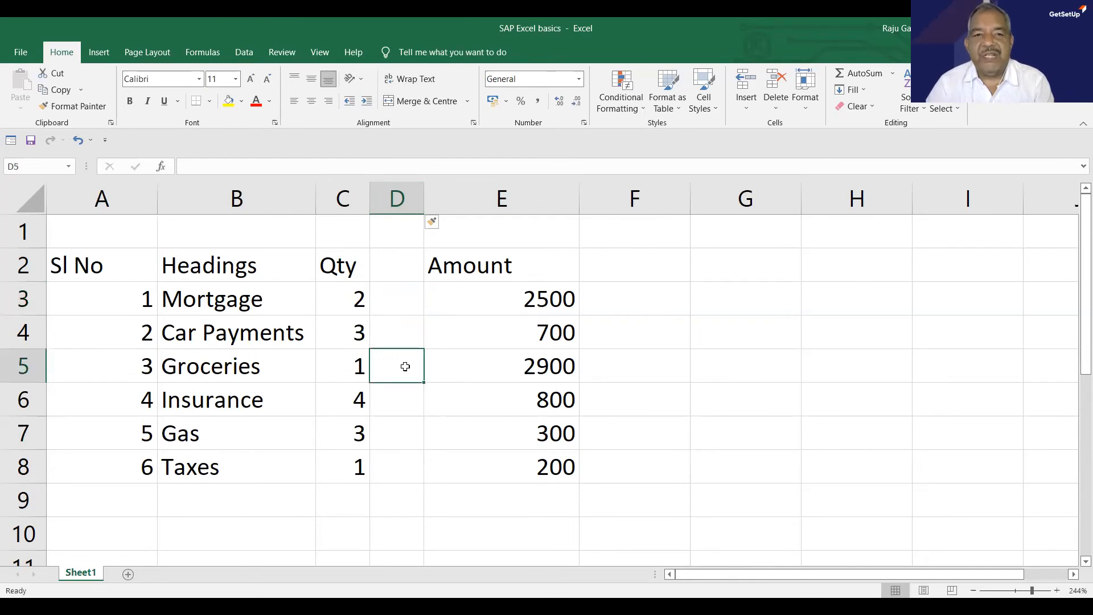
left_click(387, 283)
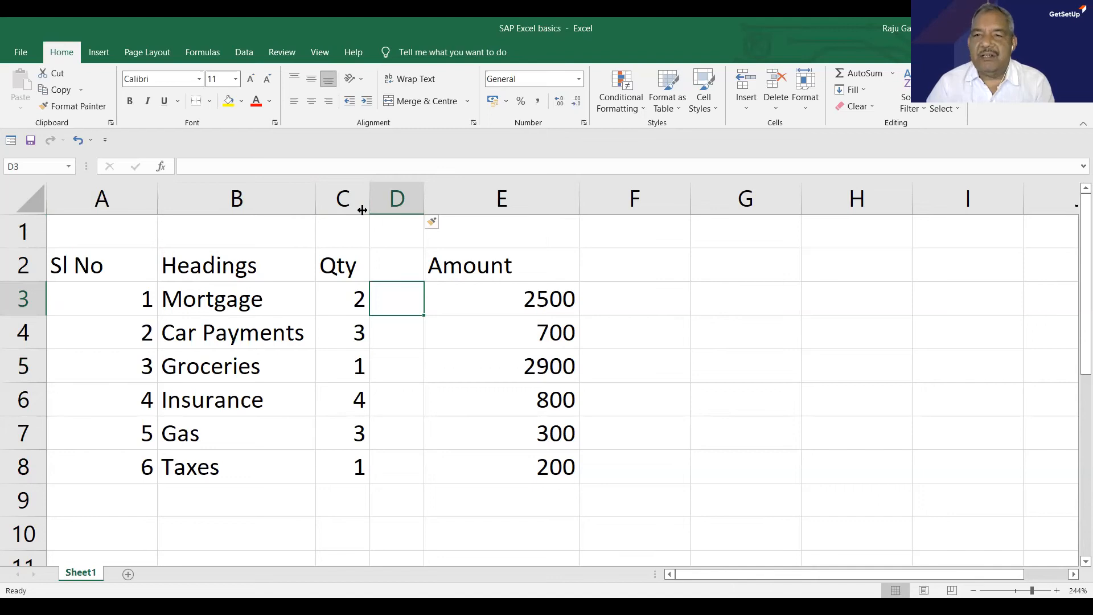
Insert a blank column between the Headings and Qty columns.
left_click(113, 192)
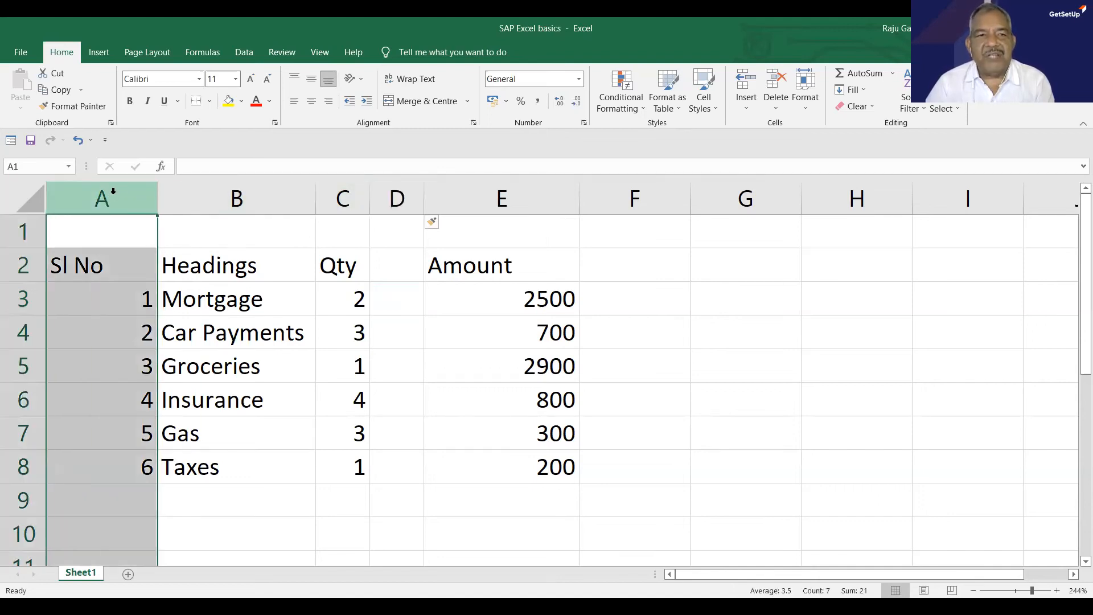
left_click(242, 187)
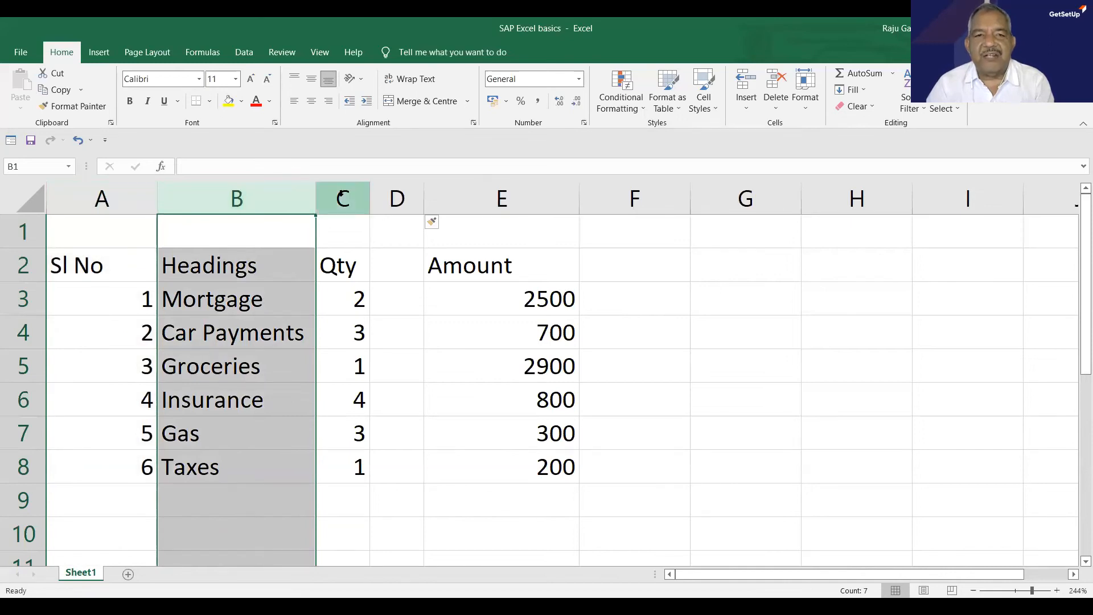
left_click(340, 194)
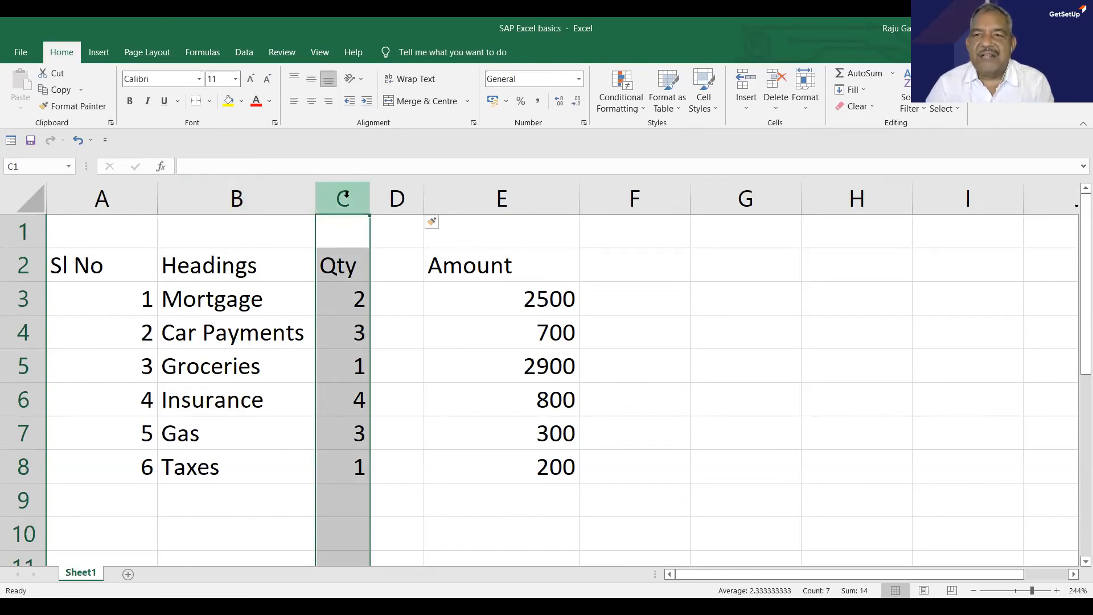
right_click(340, 199)
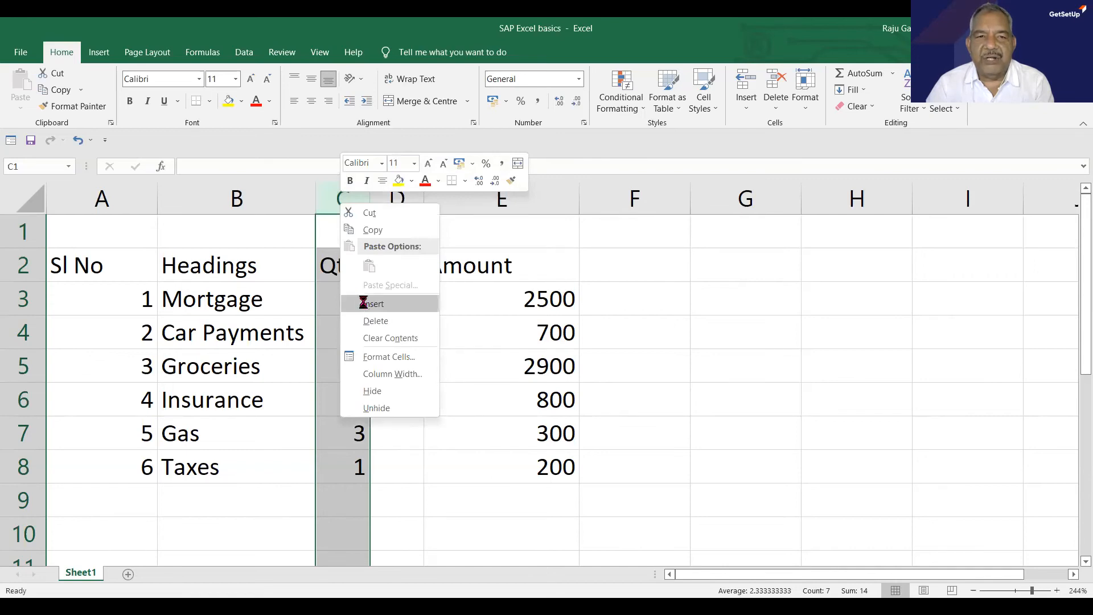
left_click(373, 303)
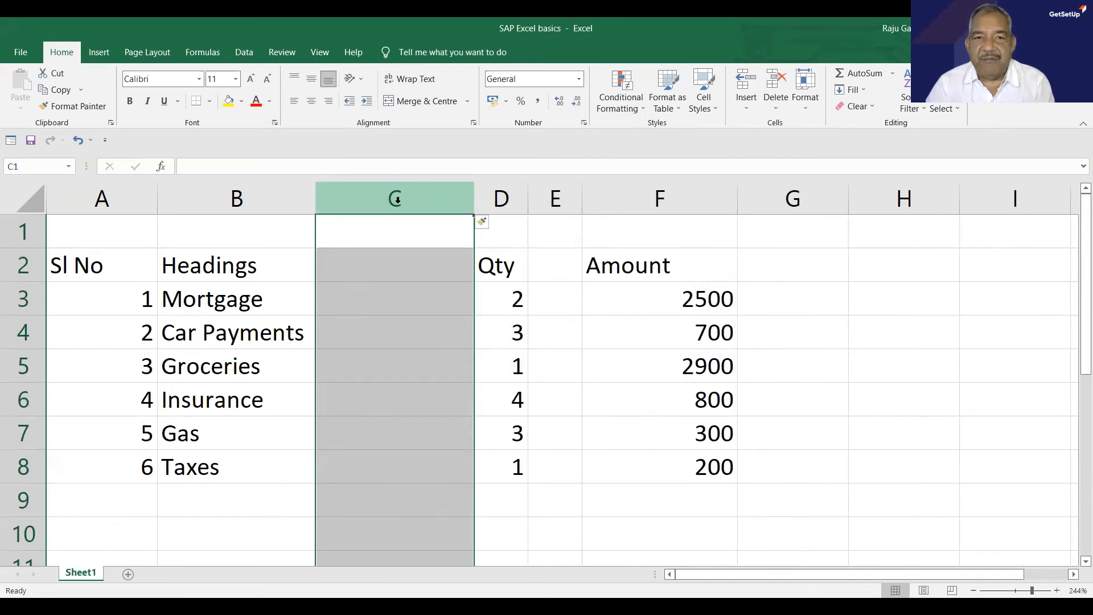
left_click(367, 270)
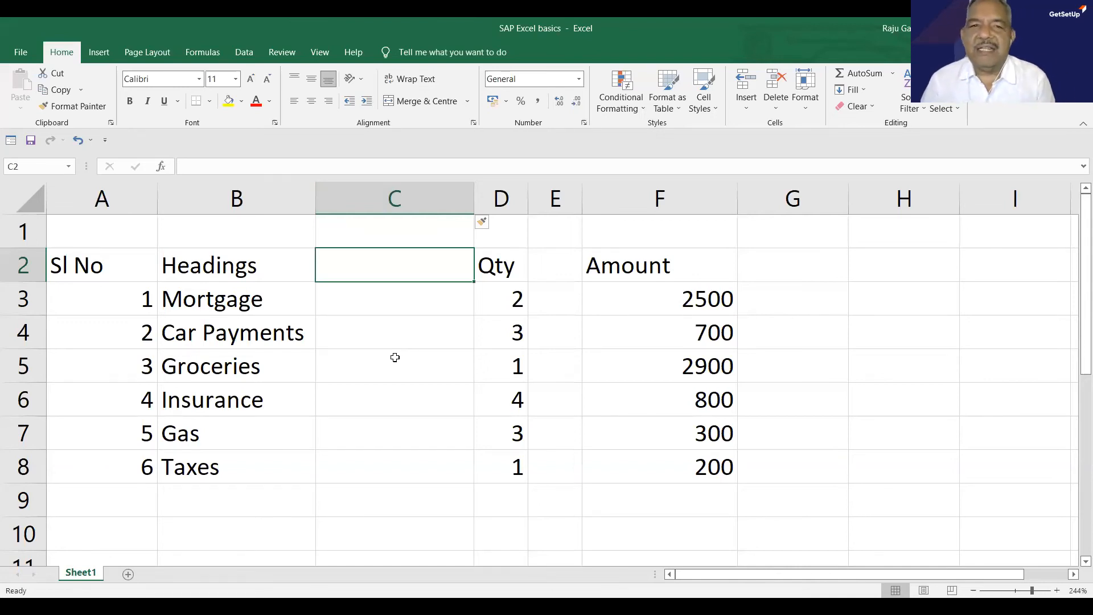
left_click(401, 370)
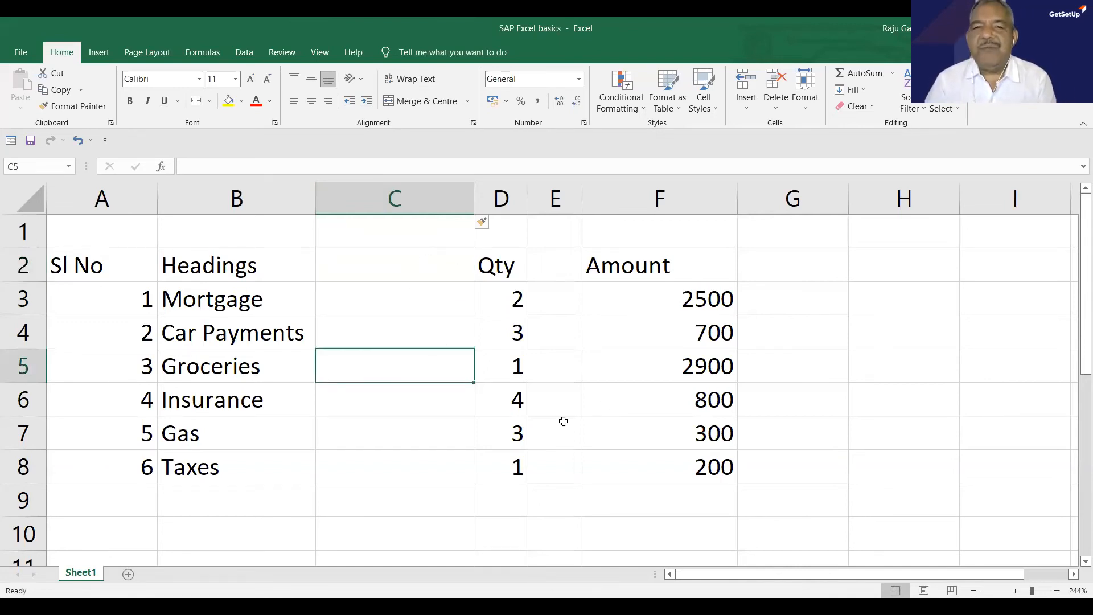
left_click(420, 455)
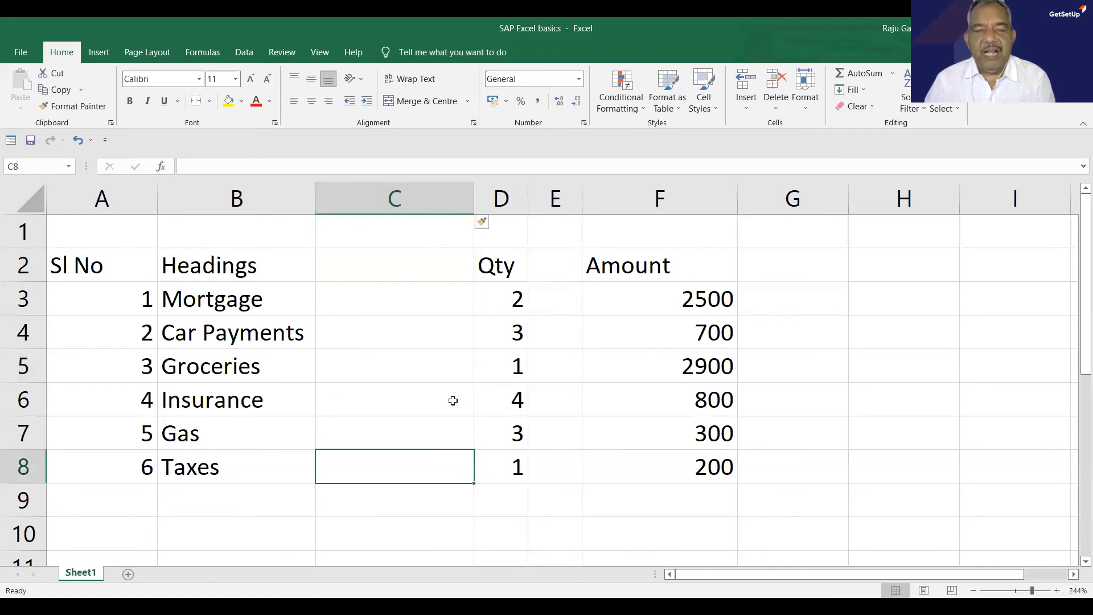
Undo the last two column insertions.
key("ctrl+z")
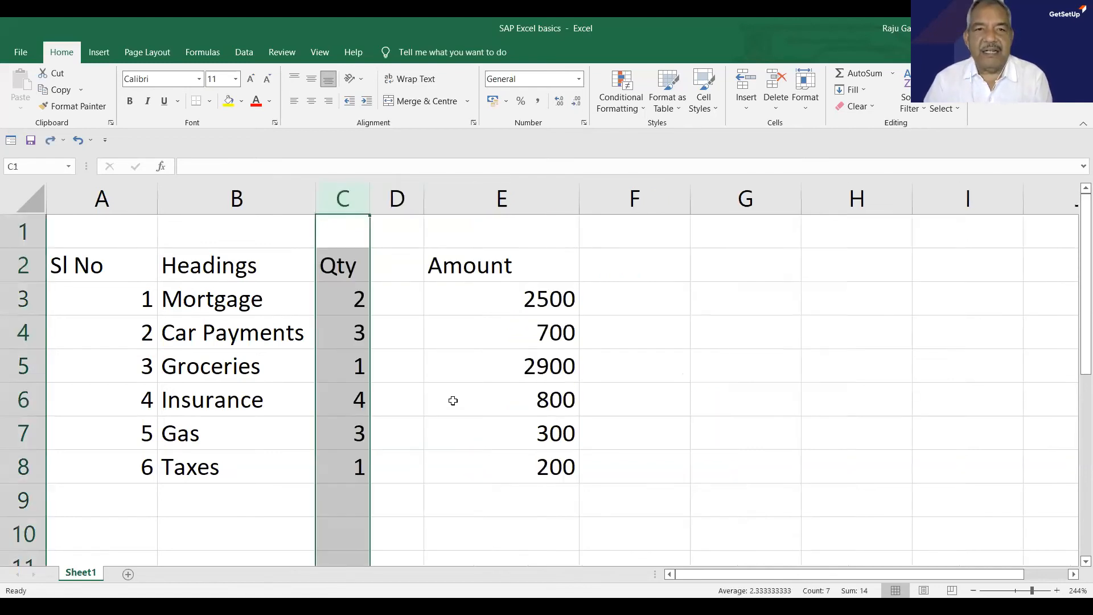
key("ctrl+z")
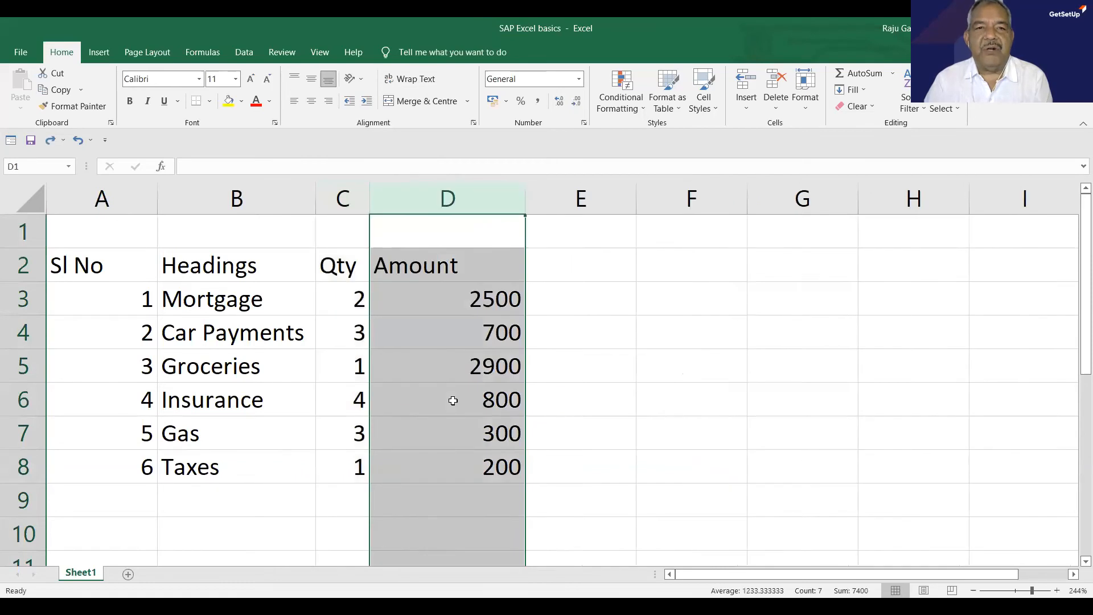
left_click(452, 400)
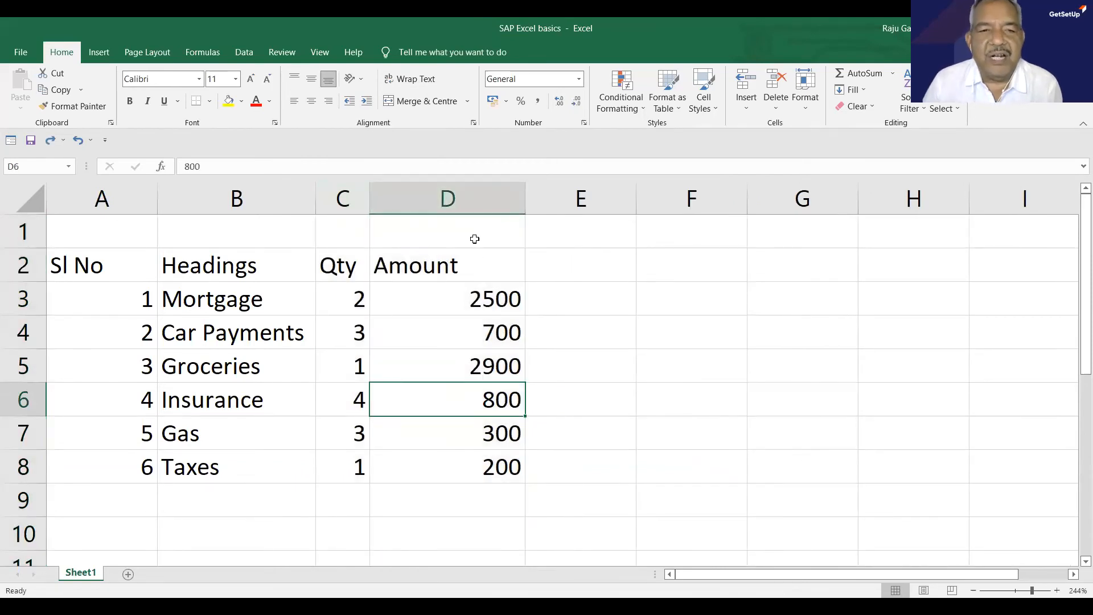
Insert a new blank column D directly before the Amount column.
left_click(448, 196)
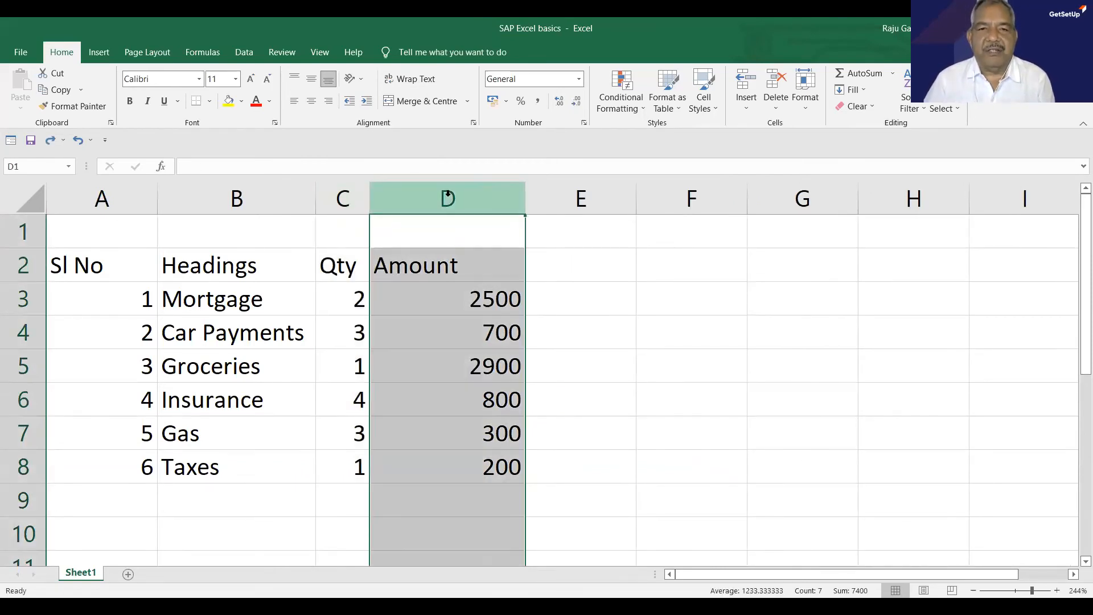
right_click(447, 196)
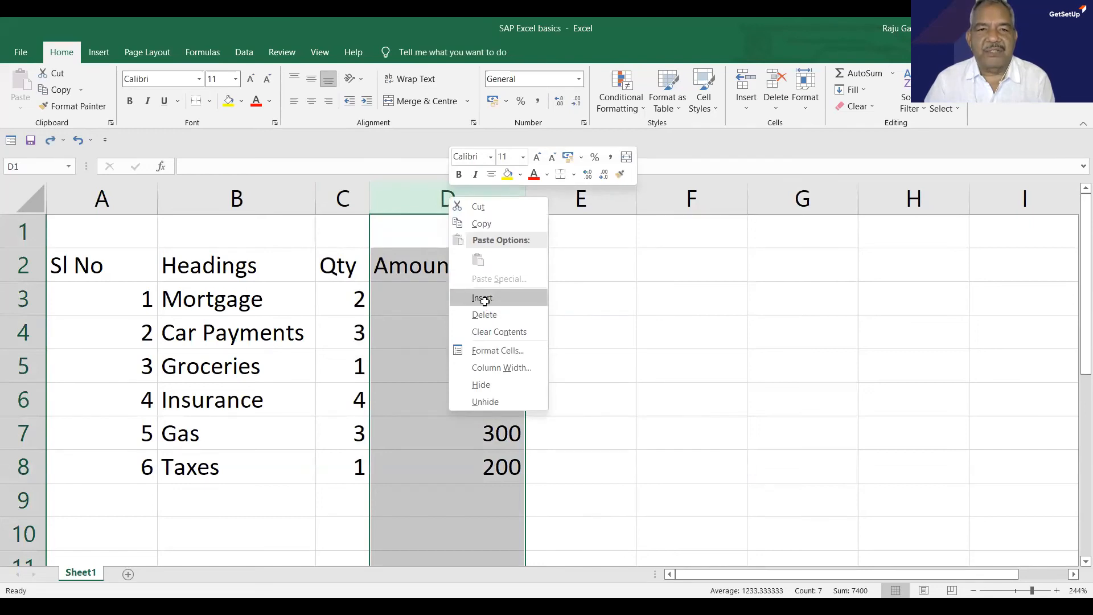
left_click(487, 306)
left_click(413, 342)
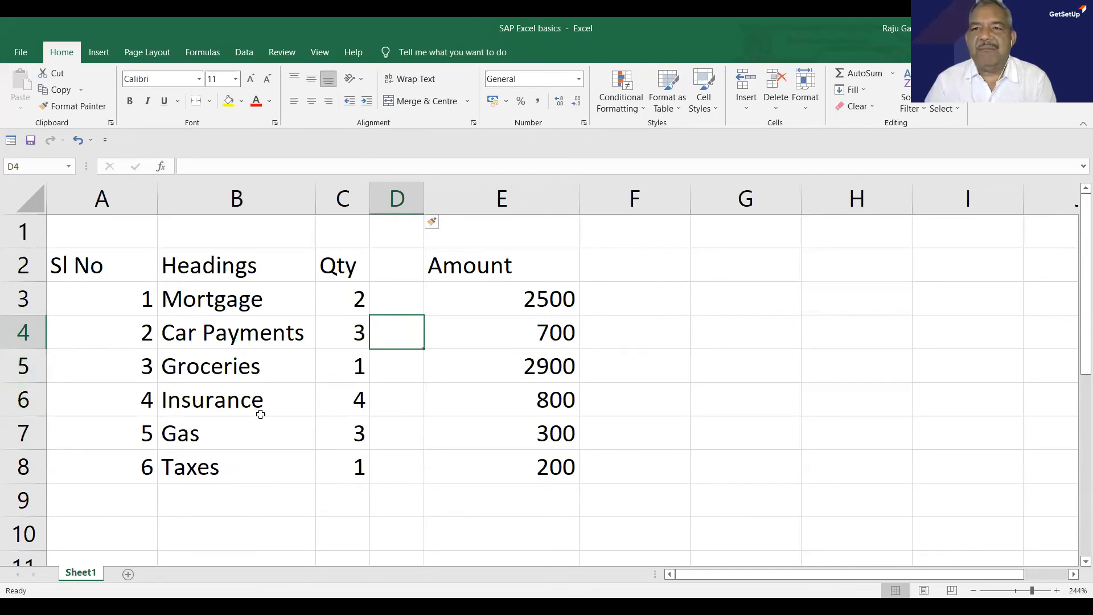
left_click(261, 413)
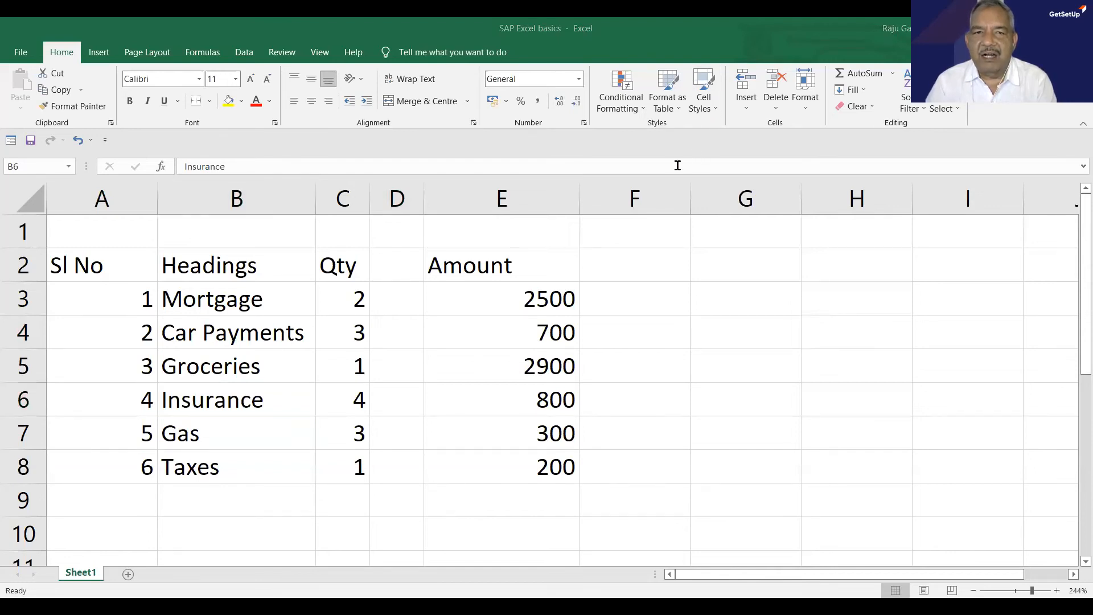
Cut the whole Amount column E and insert the cut cells before the Qty column C.
left_click(520, 265)
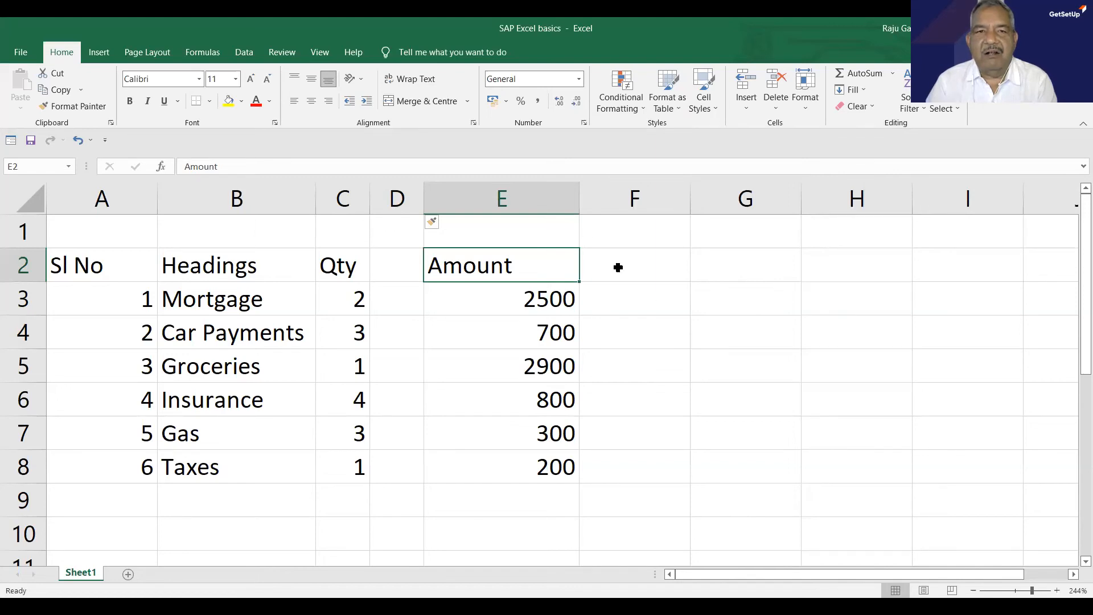
left_click(527, 193)
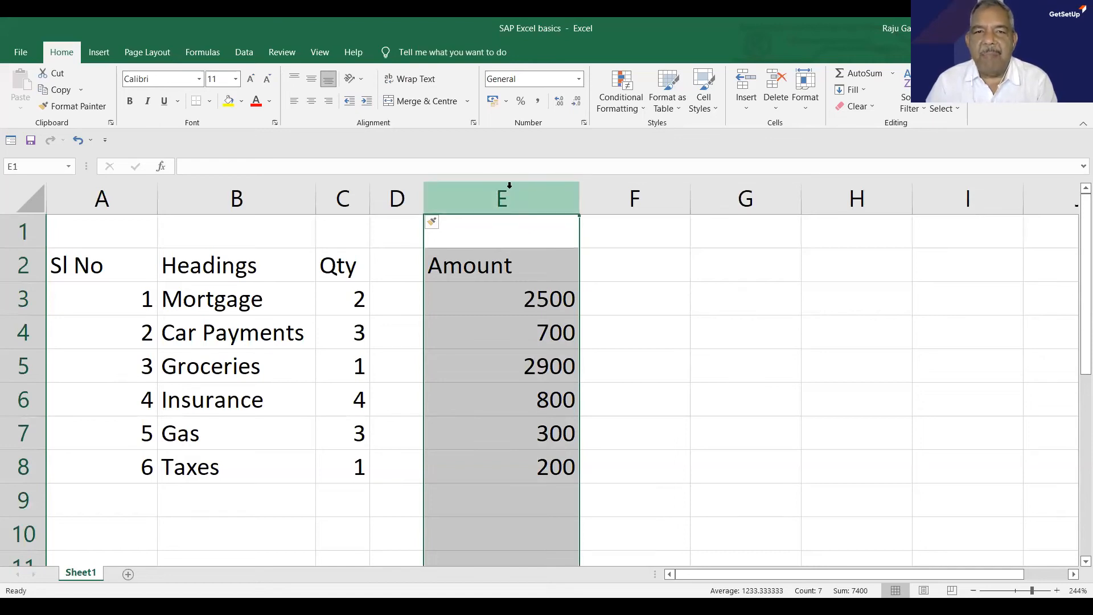
right_click(511, 191)
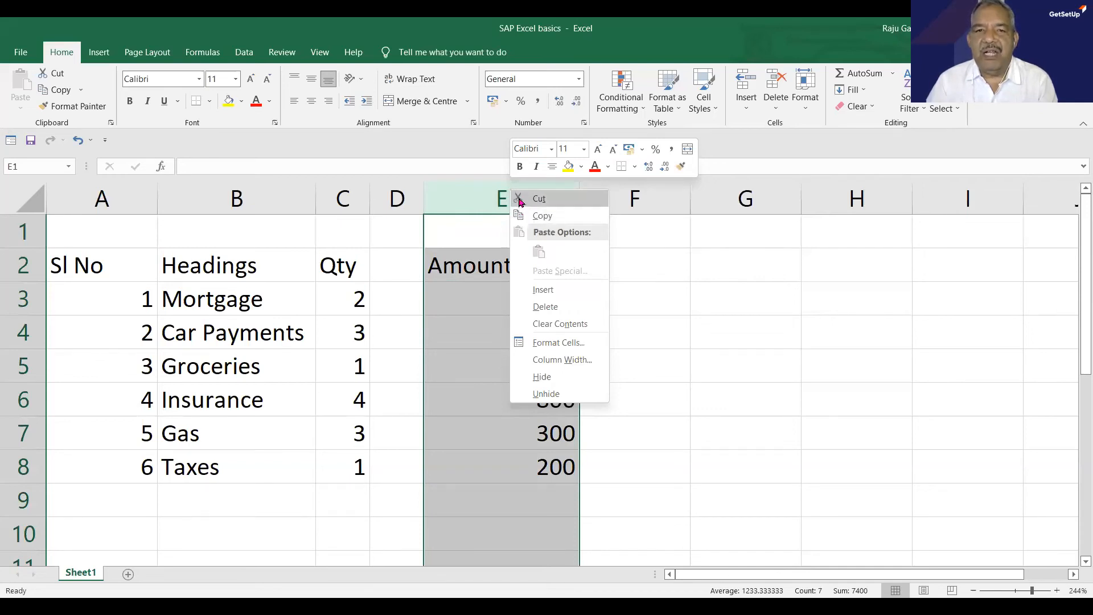
left_click(517, 196)
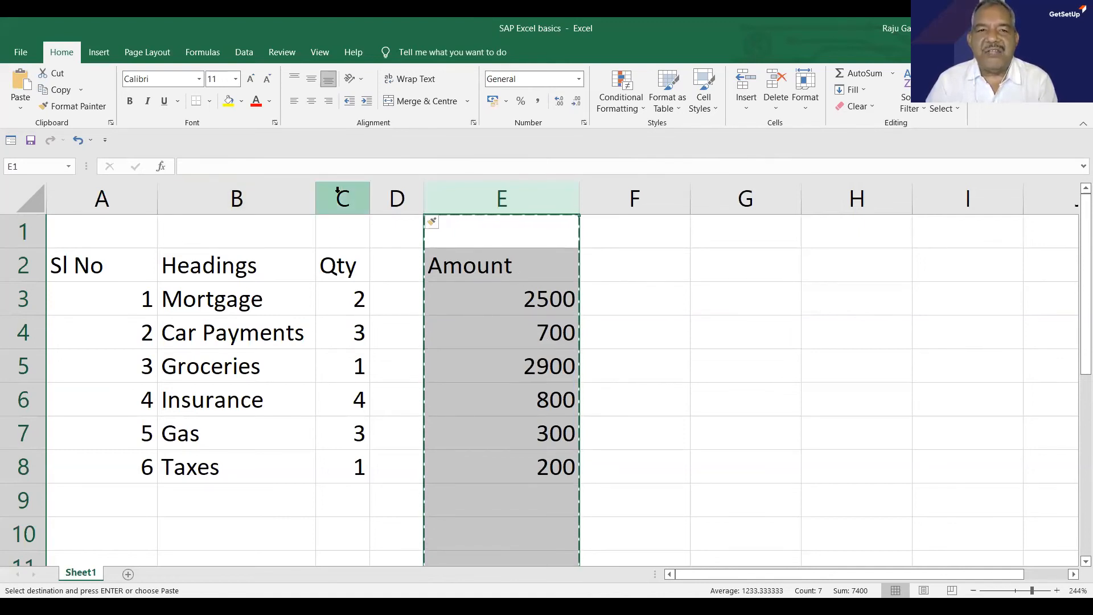
left_click(339, 191)
right_click(338, 193)
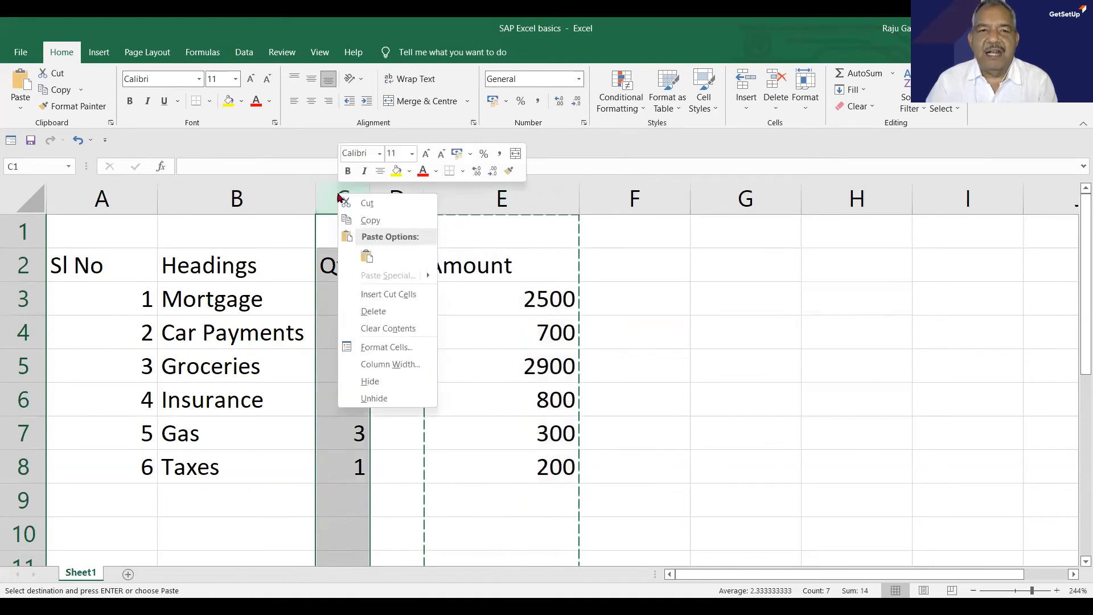
left_click(367, 300)
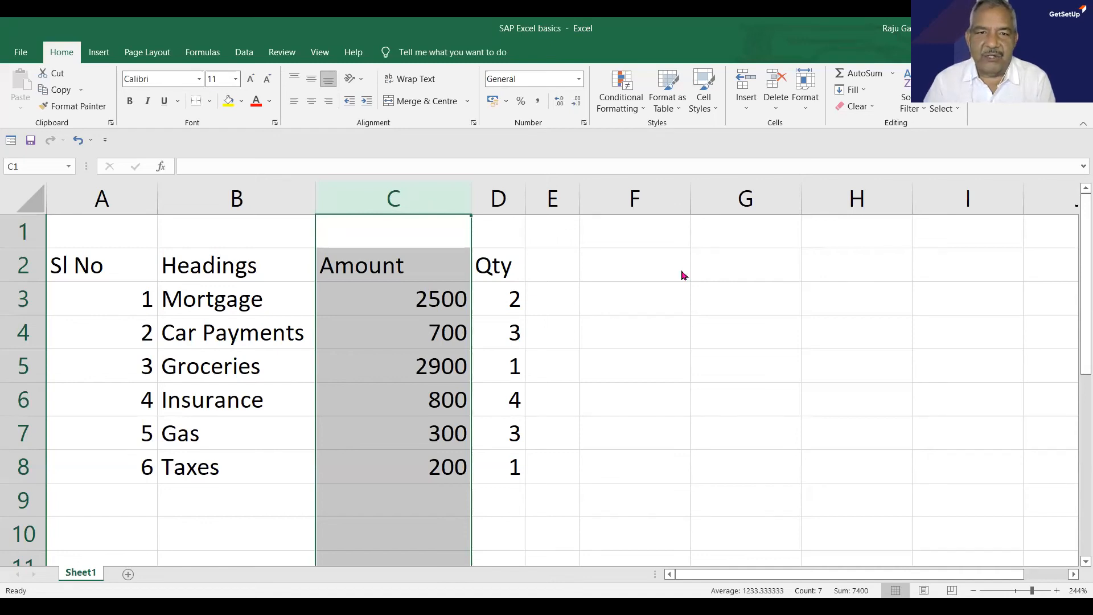
left_click(683, 275)
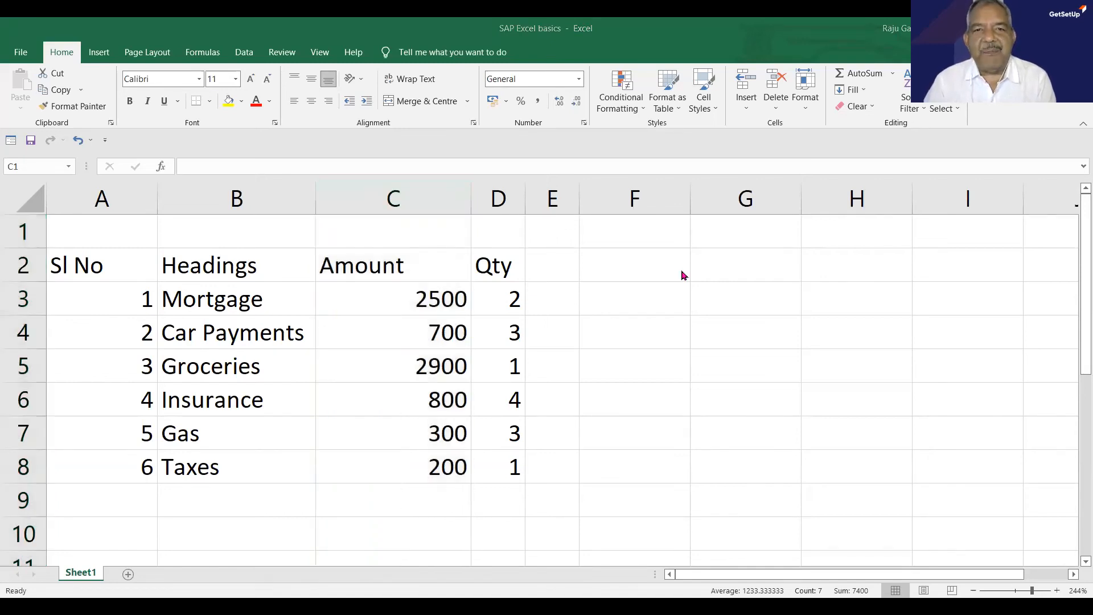
left_click(751, 360)
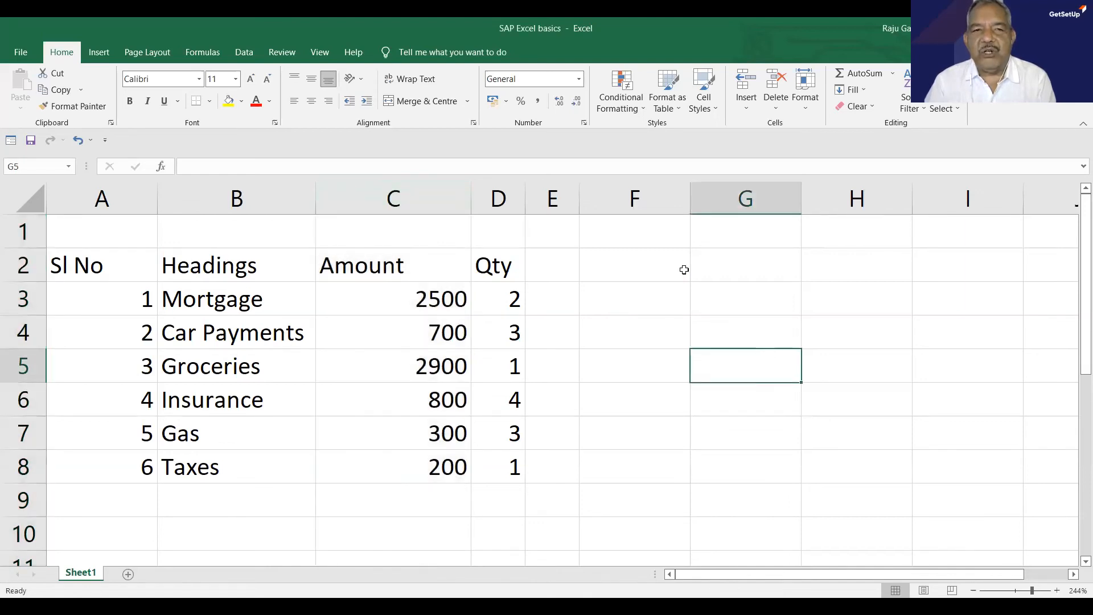
left_click(692, 353)
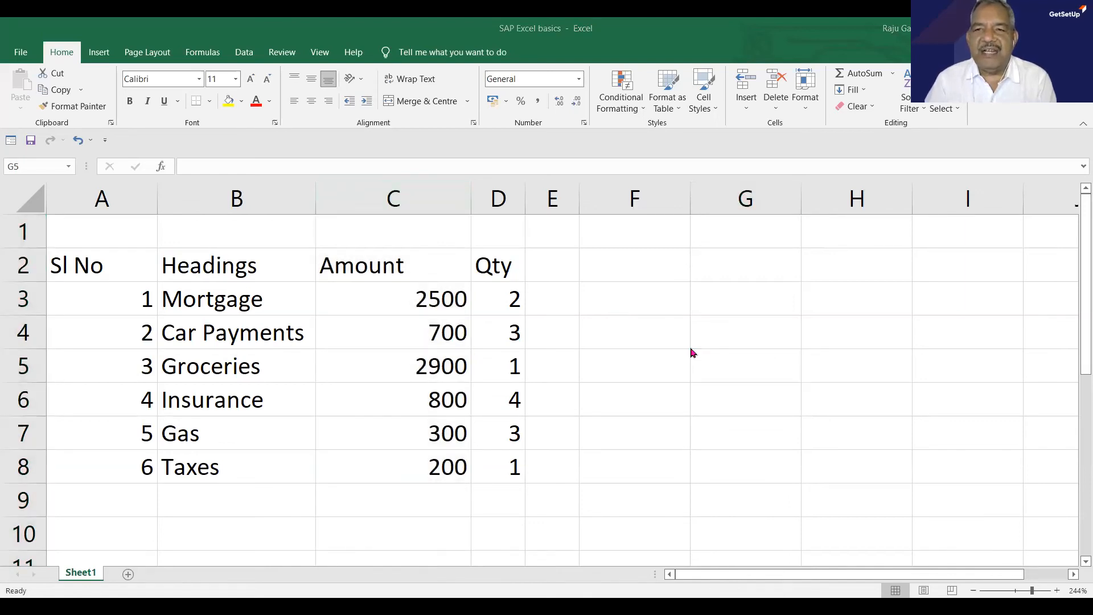
scroll(692, 353, "down", 1)
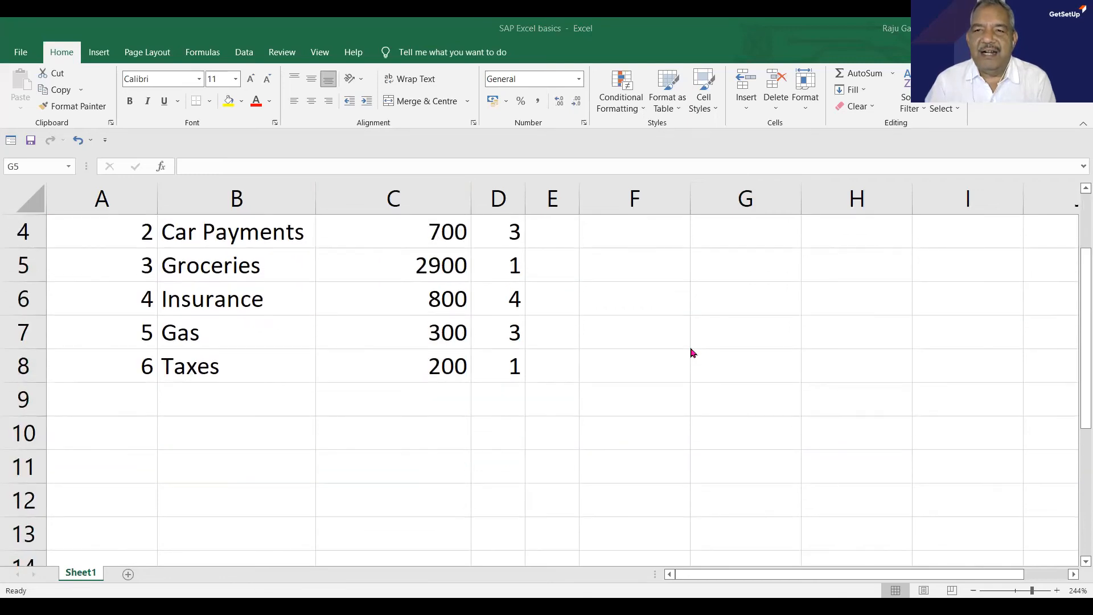
scroll(692, 353, "down", 1)
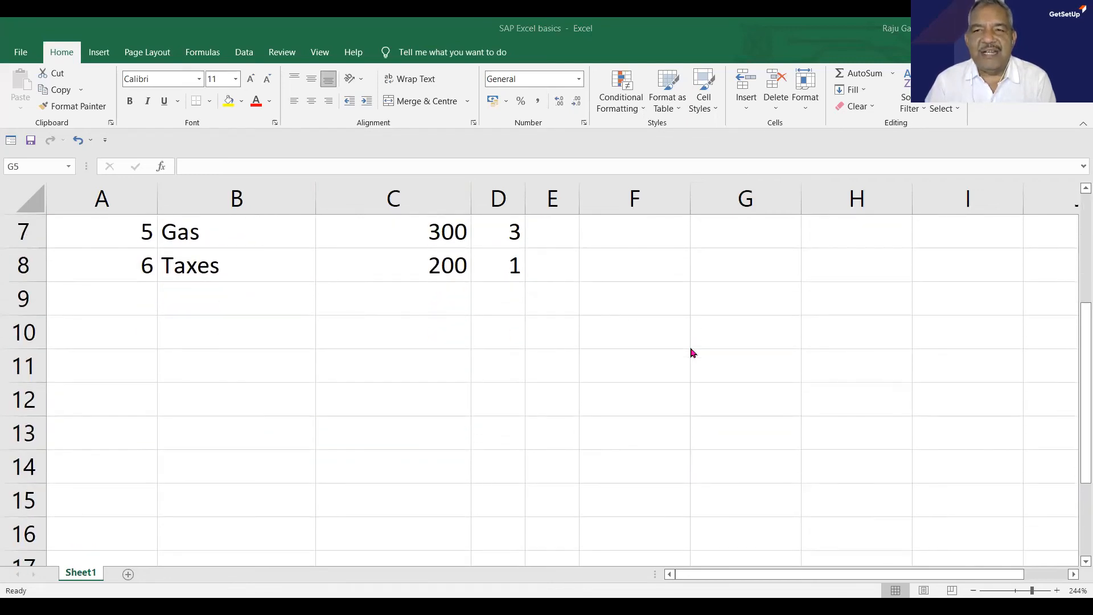
scroll(692, 353, "up", 2)
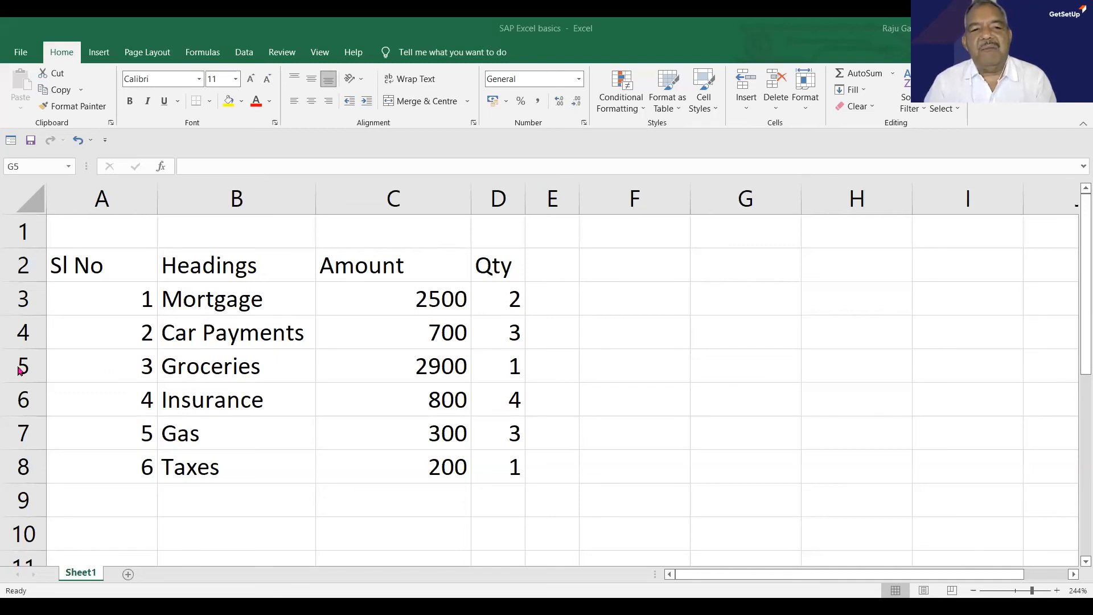
Insert a blank row between the Car Payments and Groceries rows.
left_click(18, 370)
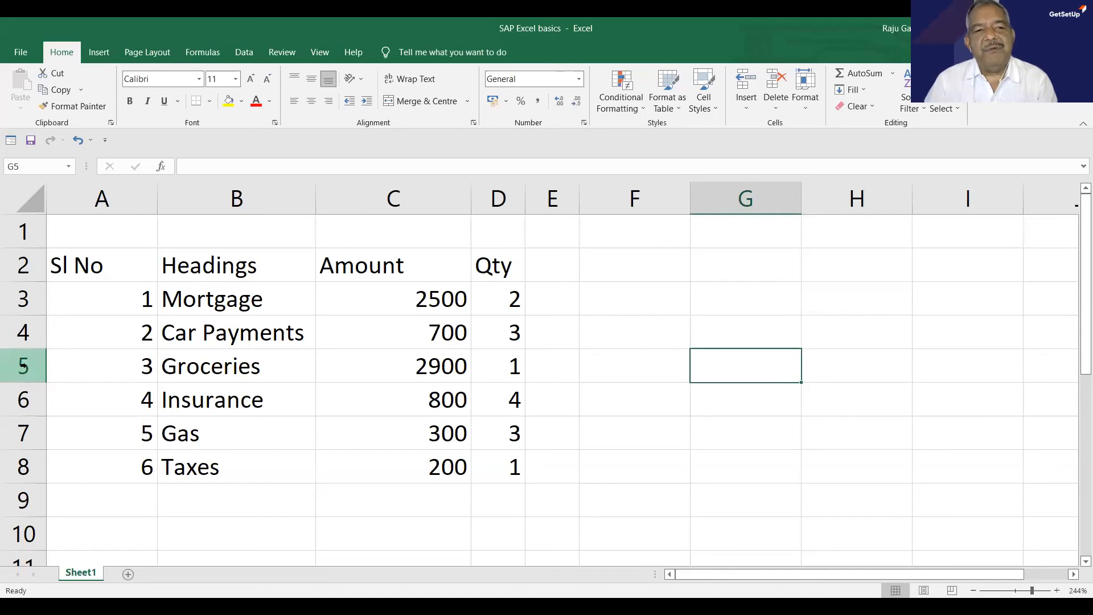
left_click(23, 366)
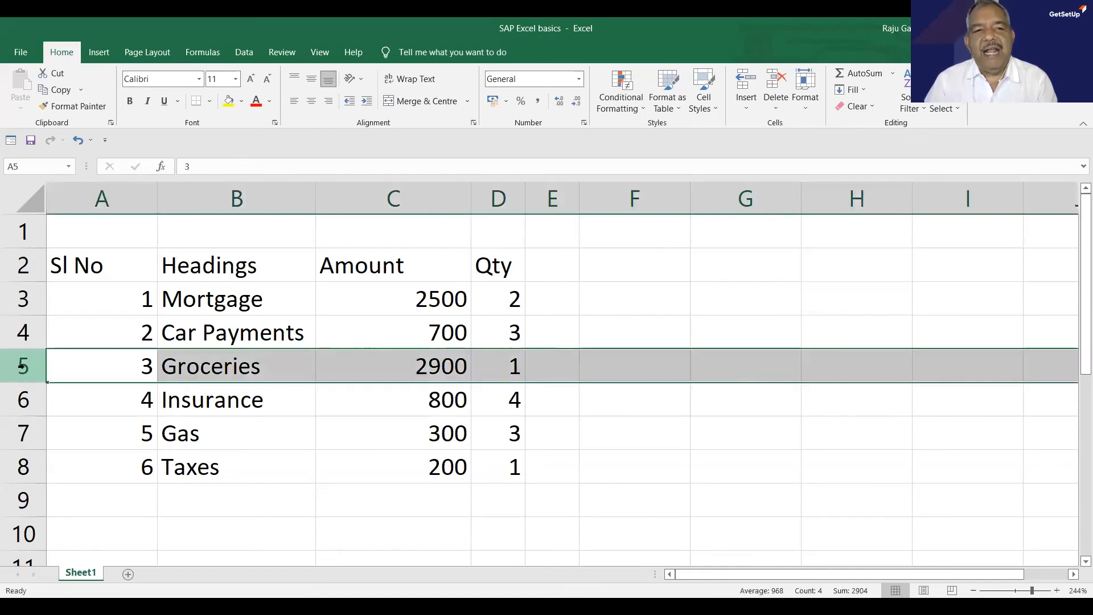
right_click(23, 368)
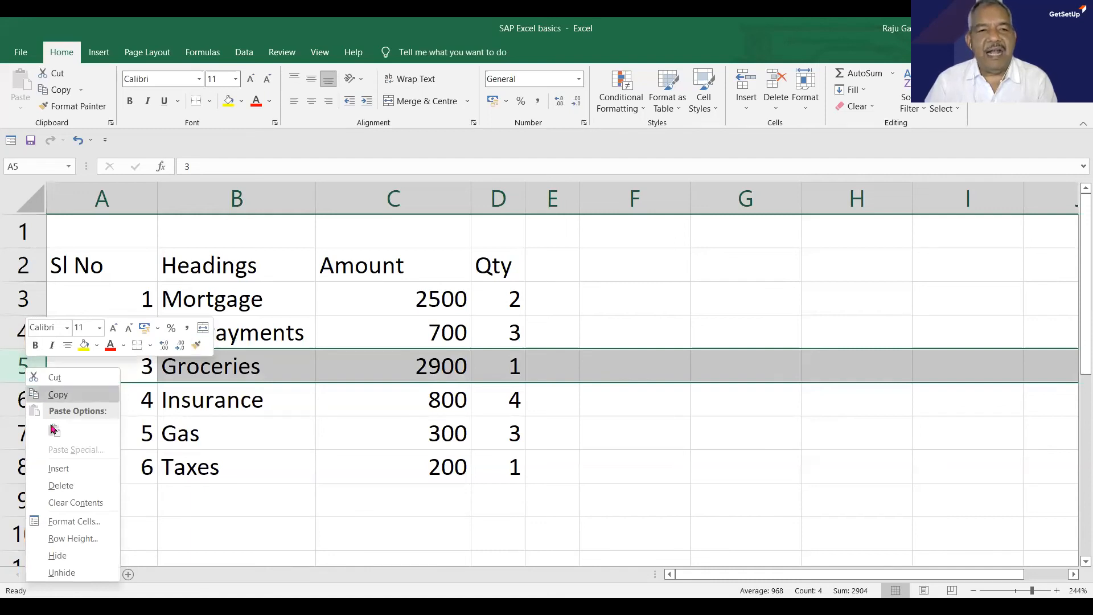
left_click(59, 468)
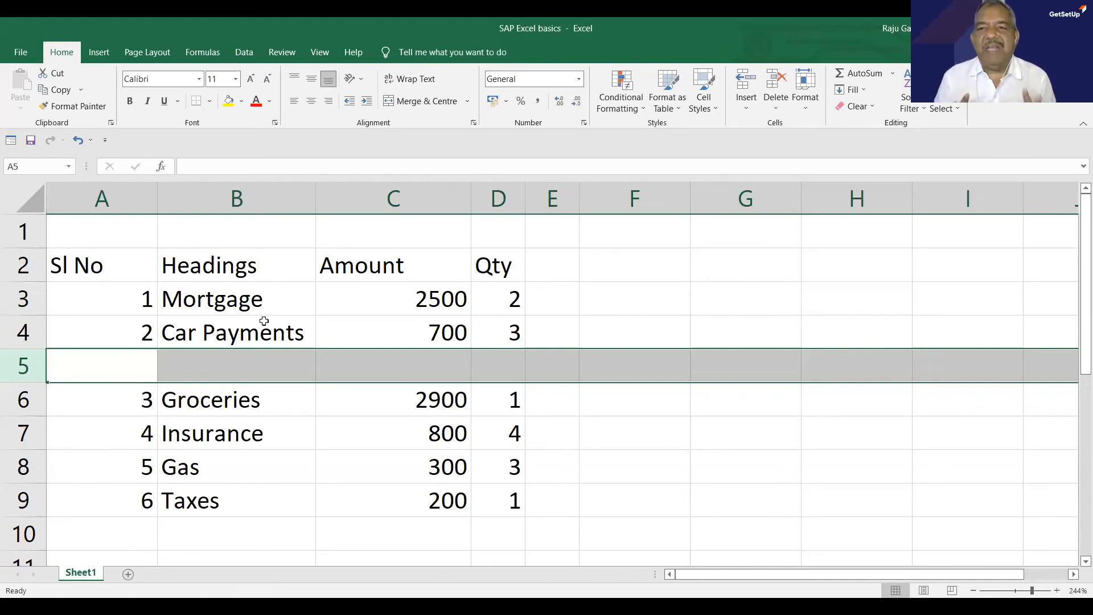
left_click(757, 409)
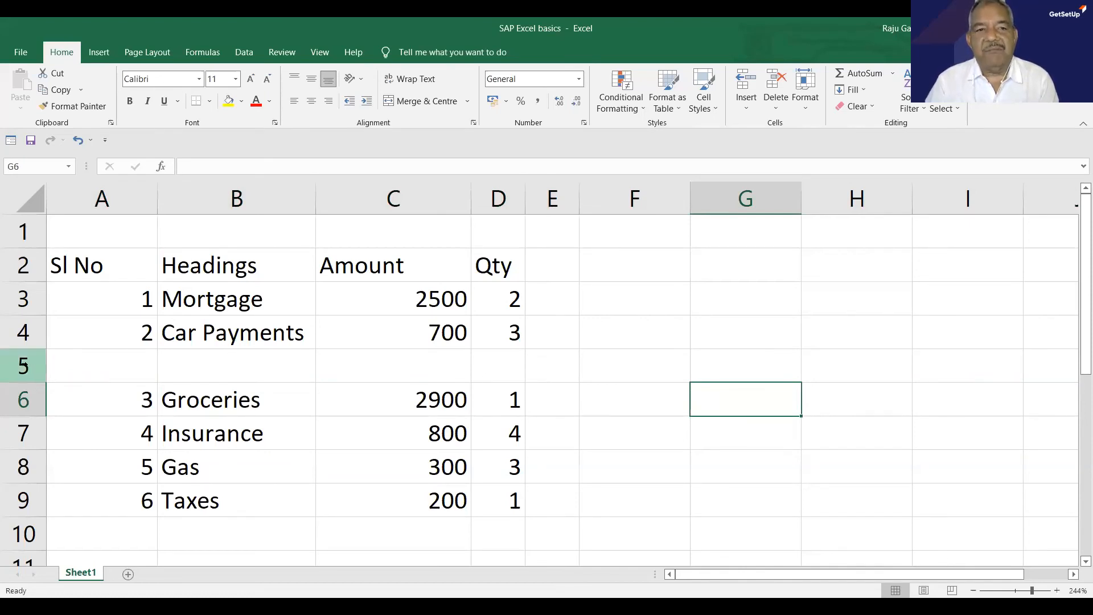
Delete the blank row 5 above Groceries.
left_click(24, 366)
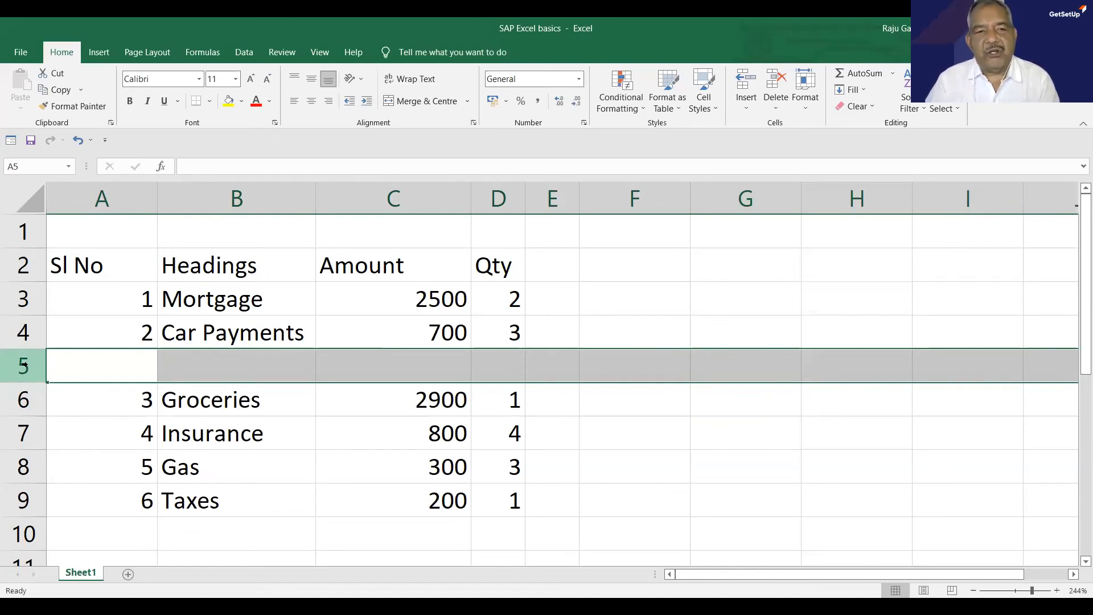
right_click(24, 365)
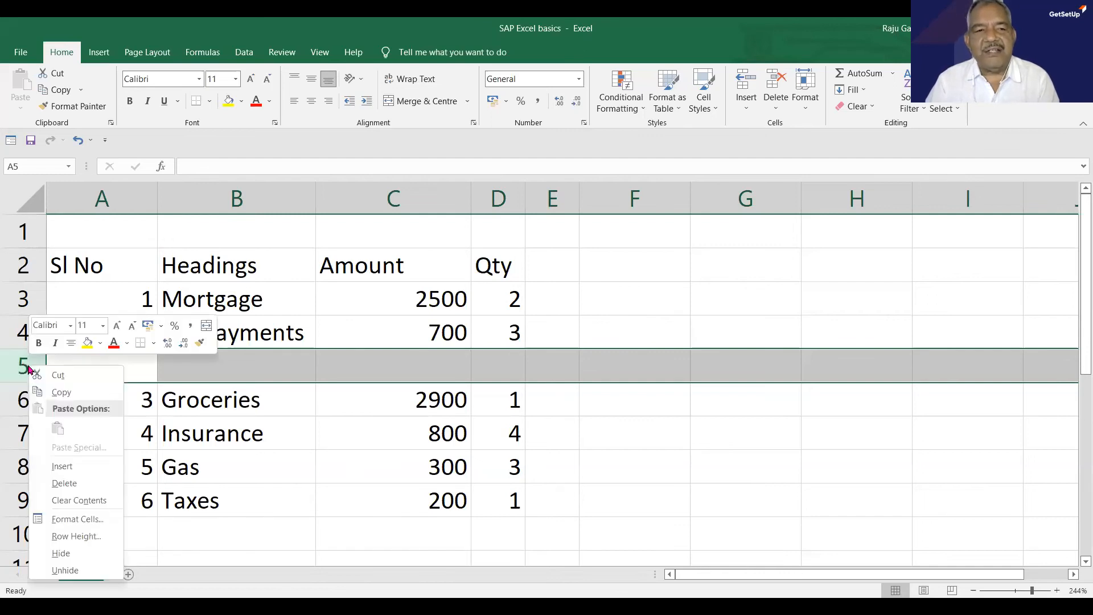
left_click(64, 483)
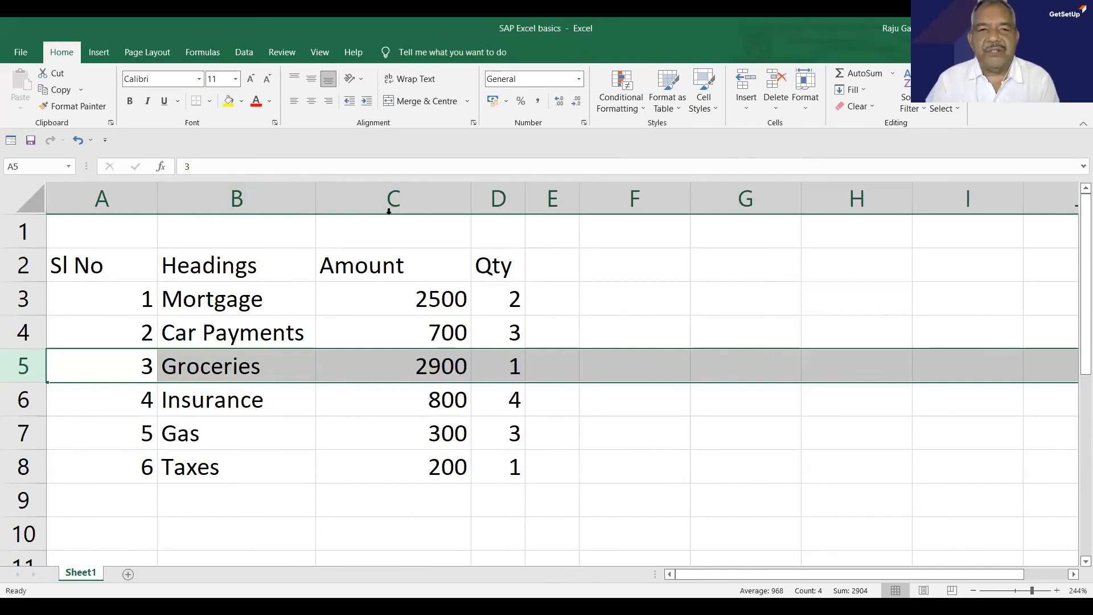
Insert a blank column between the Headings and Amount columns.
left_click(387, 197)
right_click(387, 197)
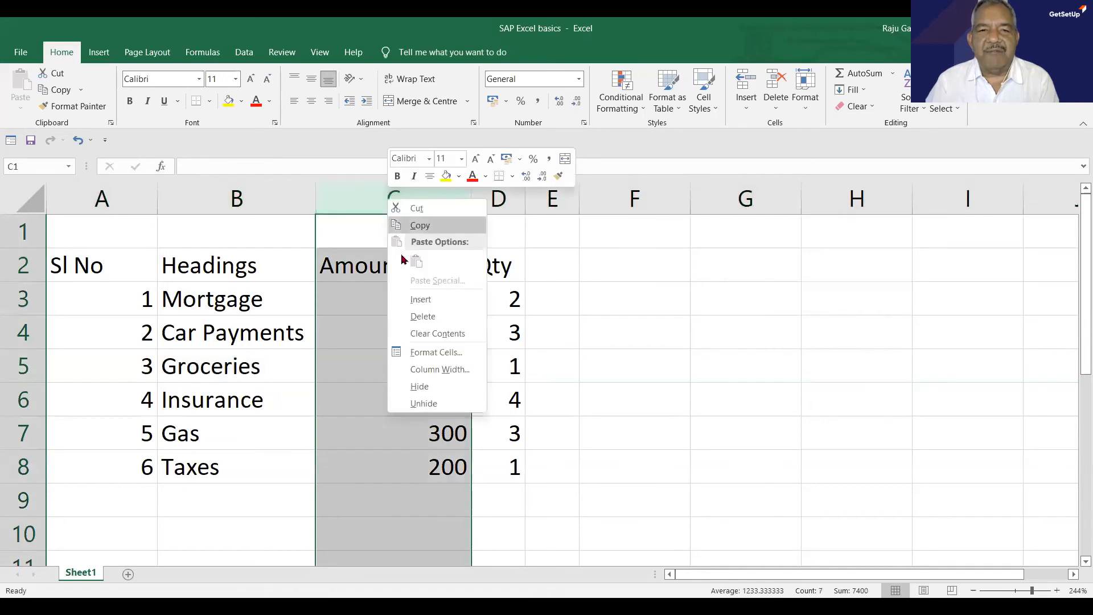
left_click(422, 299)
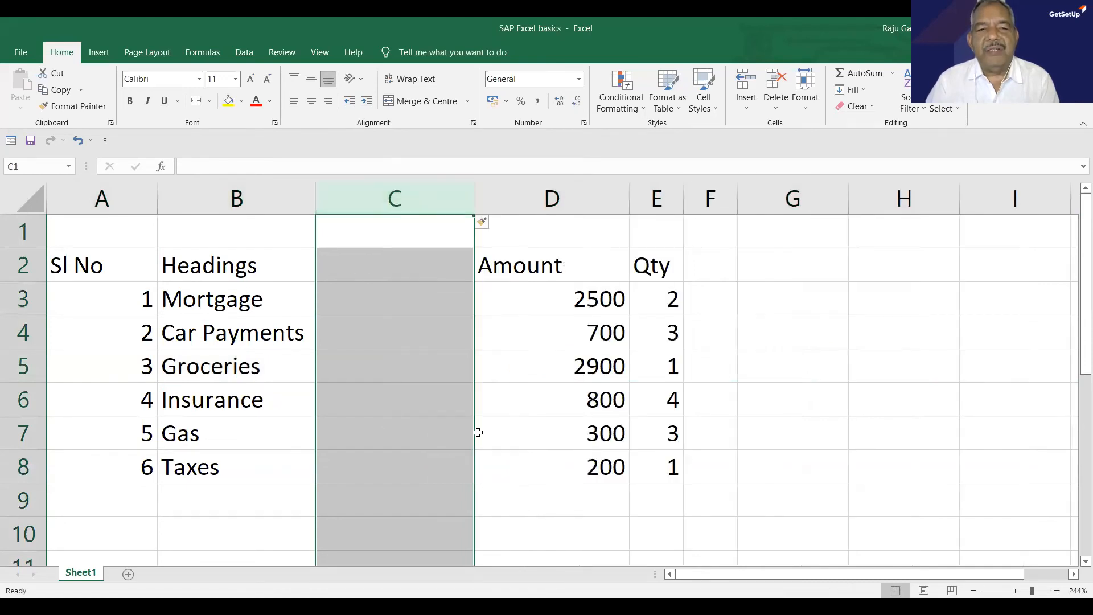
left_click(510, 436)
Delete the blank column C between Headings and Amount.
left_click(389, 197)
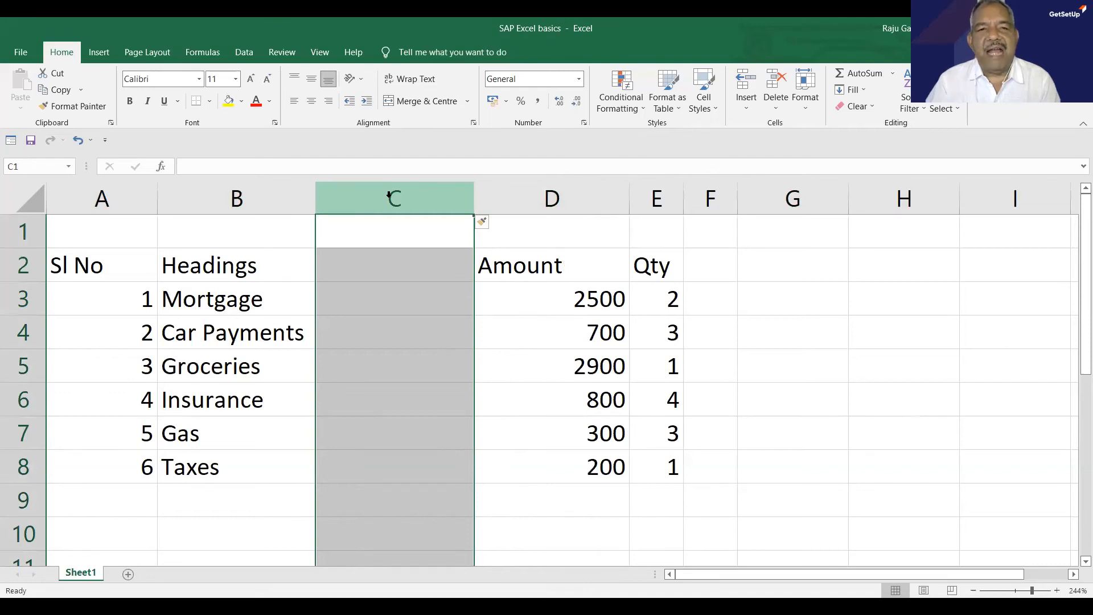
right_click(390, 200)
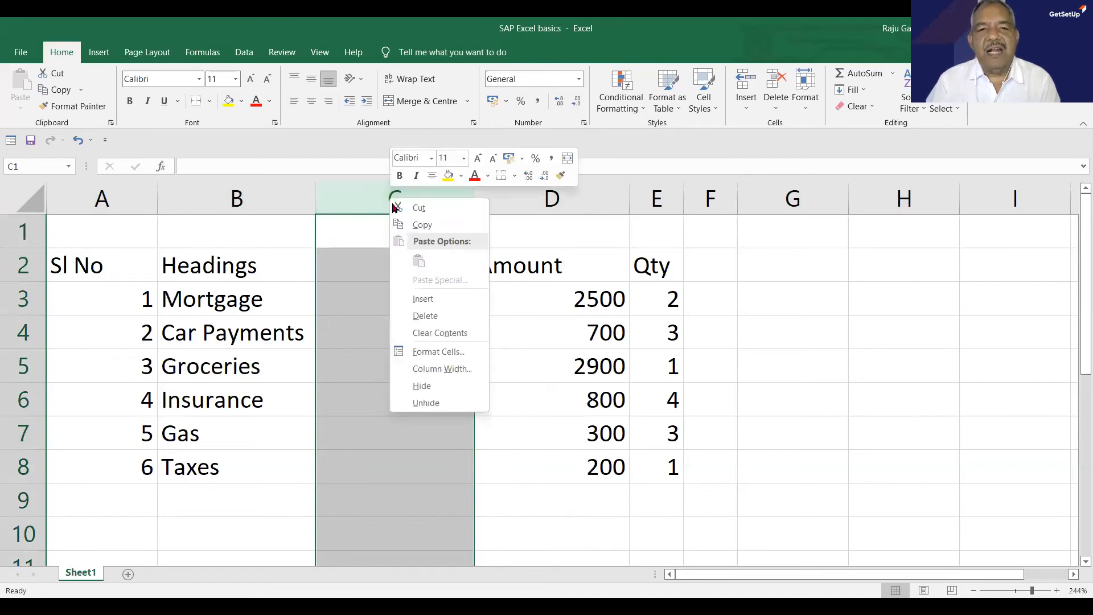
left_click(422, 316)
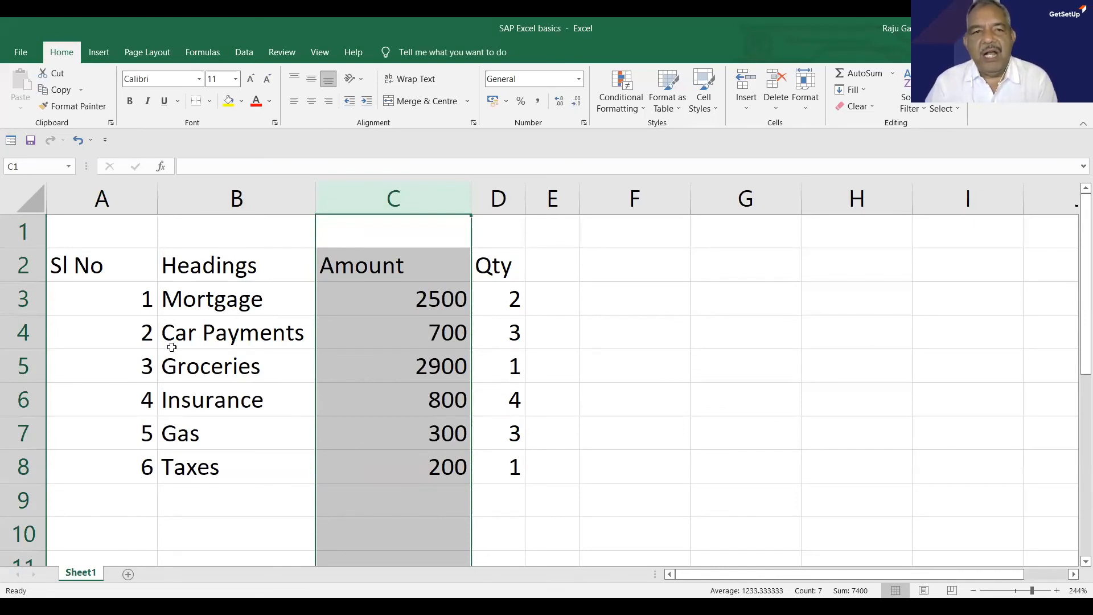
left_click(676, 347)
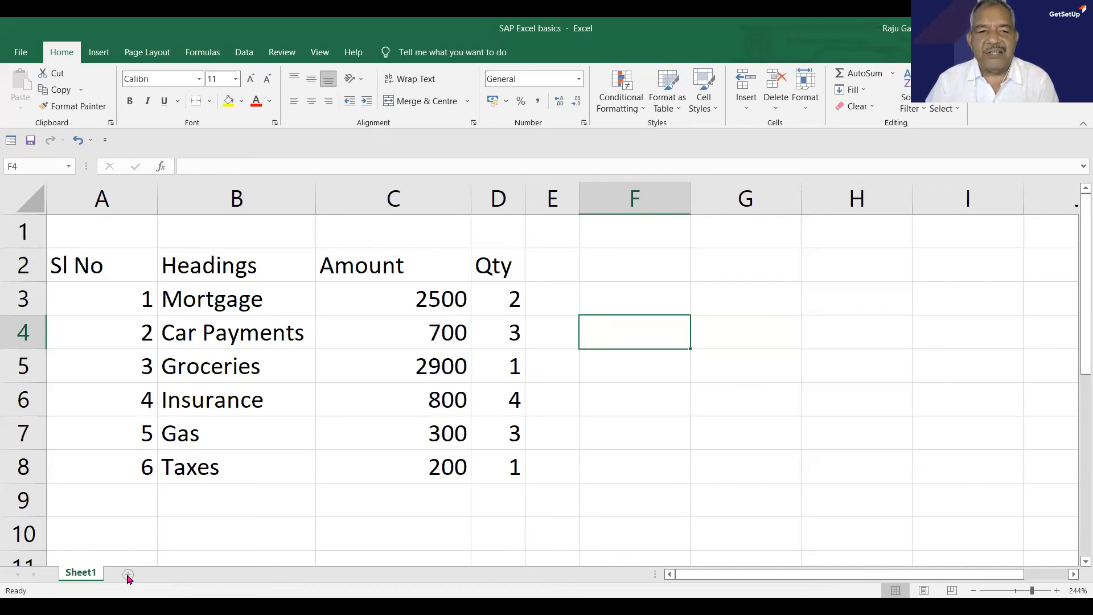
Add a second worksheet to the workbook and return to Sheet1.
left_click(128, 576)
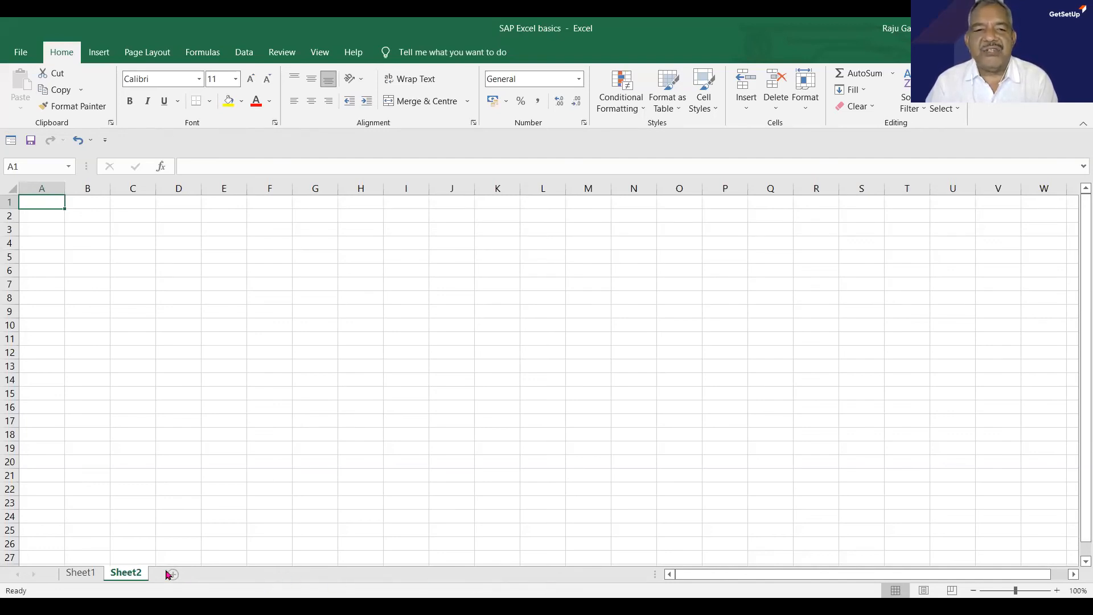
left_click(89, 574)
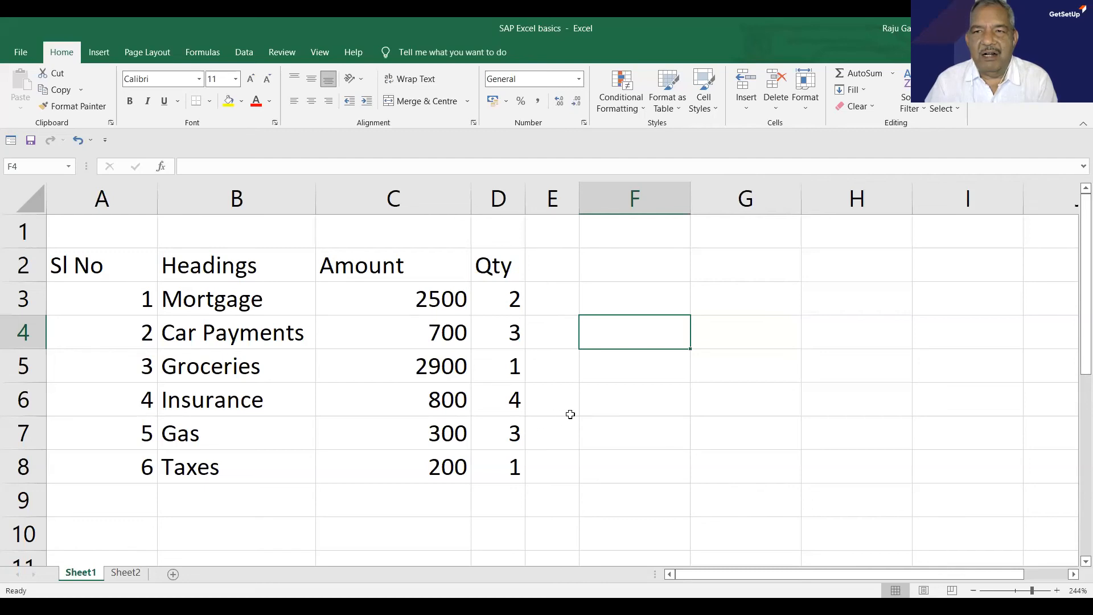
left_click(569, 412)
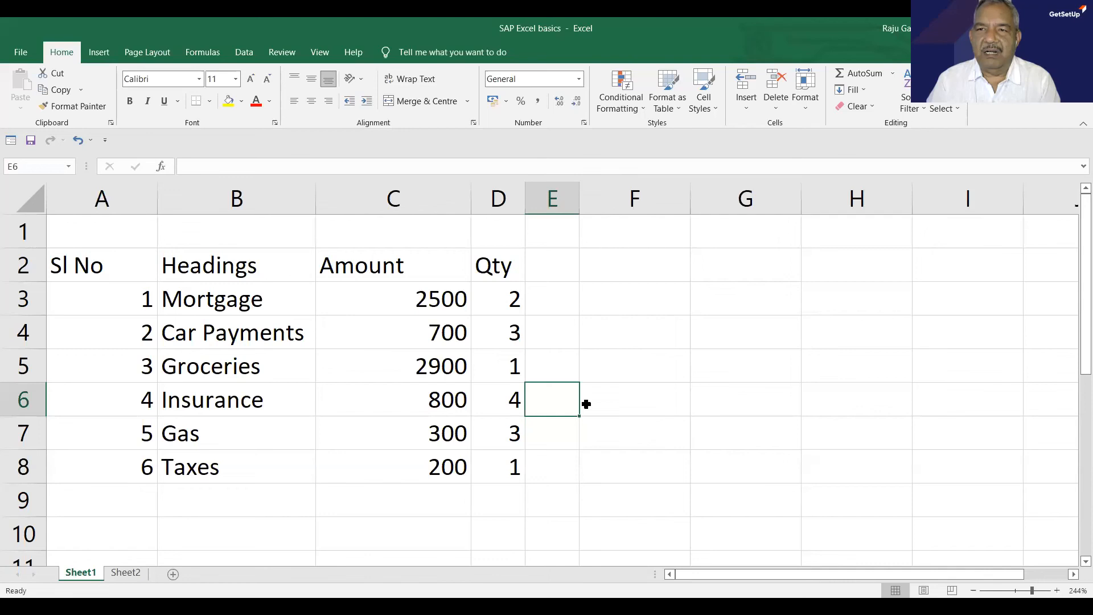
left_click(552, 463)
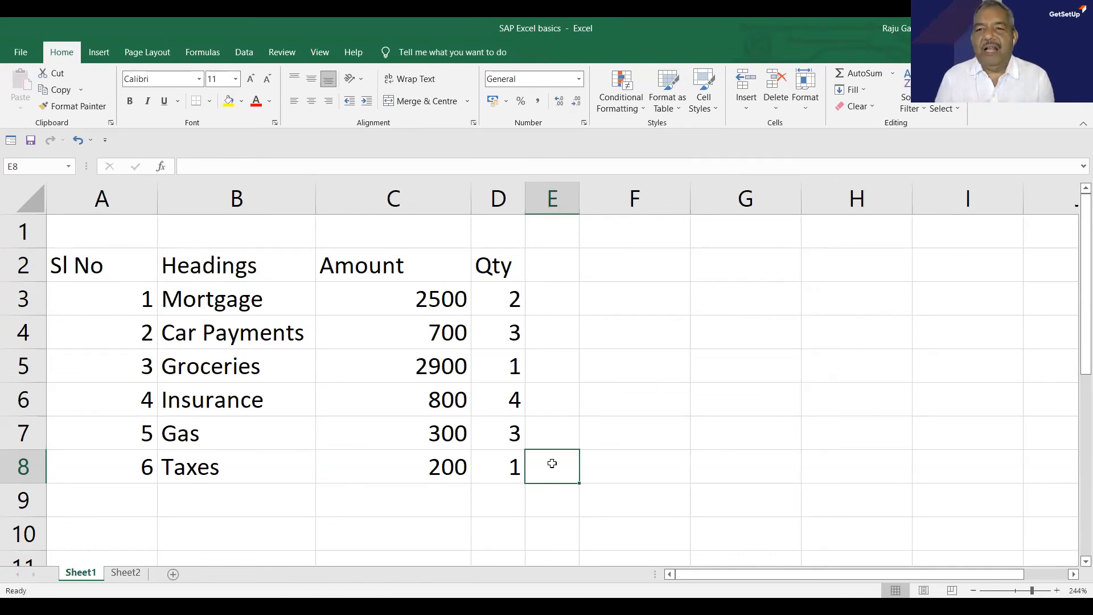
left_click(400, 488)
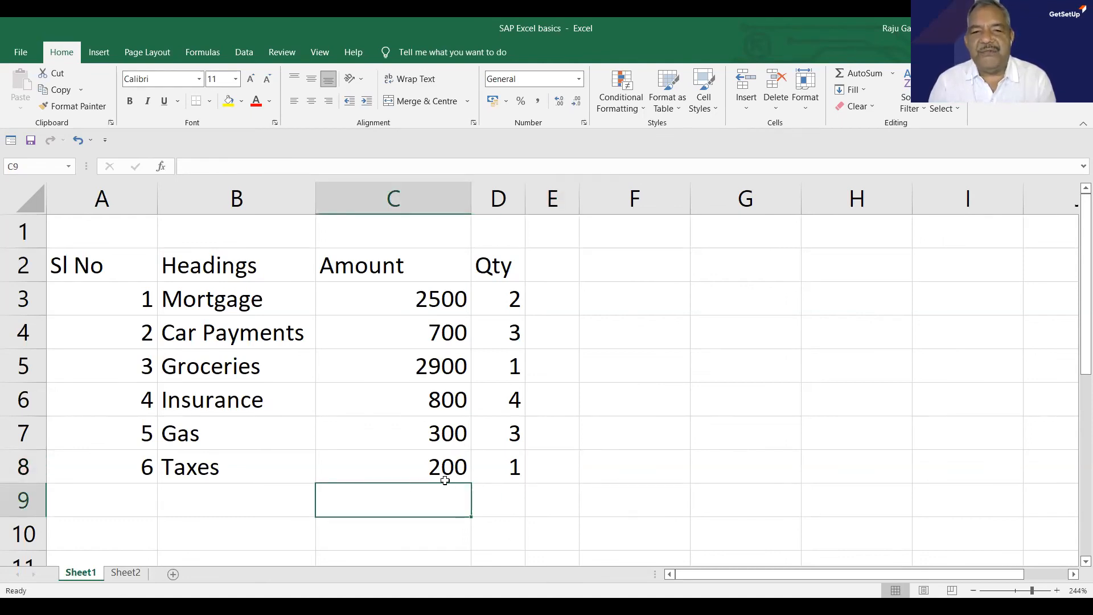
scroll(450, 464, "down", 1)
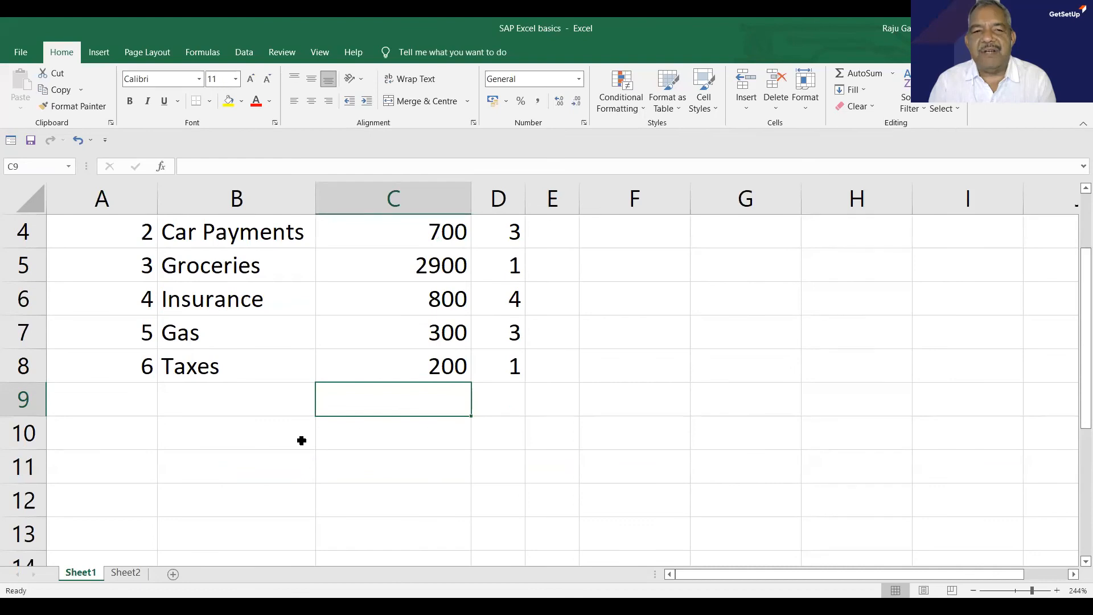
left_click(245, 440)
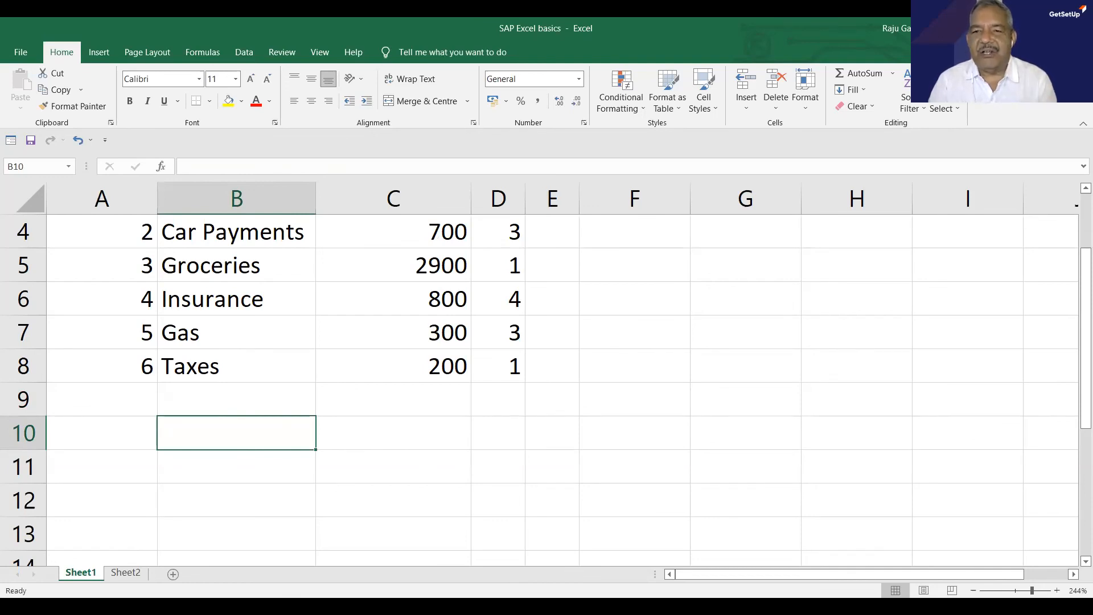
left_click(133, 427)
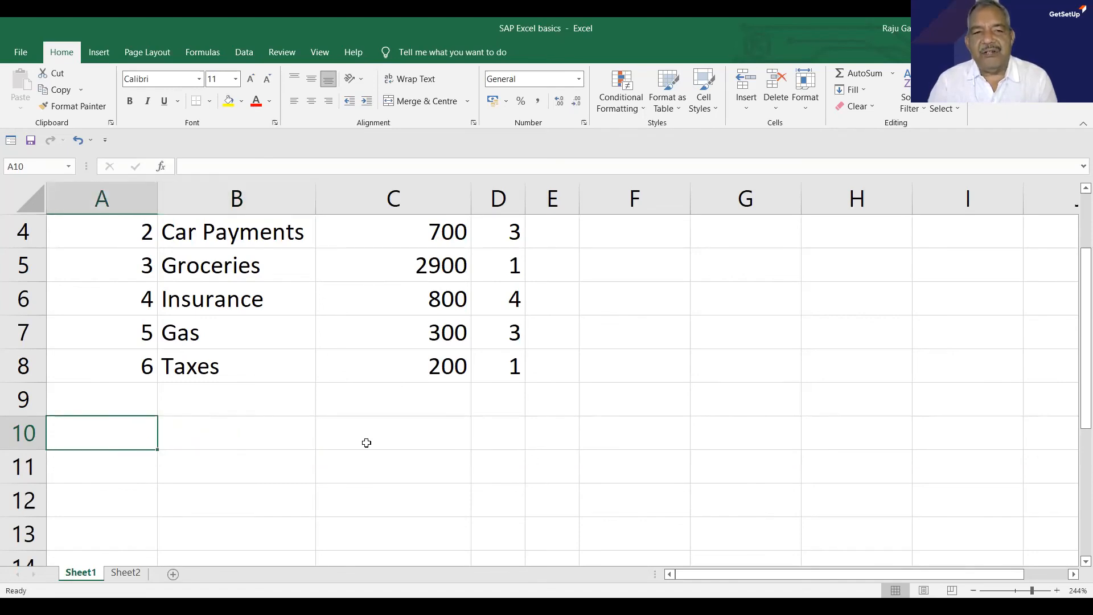
Fill row 11 below the table with sample text: hhhhhh in B11, hhhhhhhhh in C11 and kkkkk in D11.
scroll(273, 431, "down", 1)
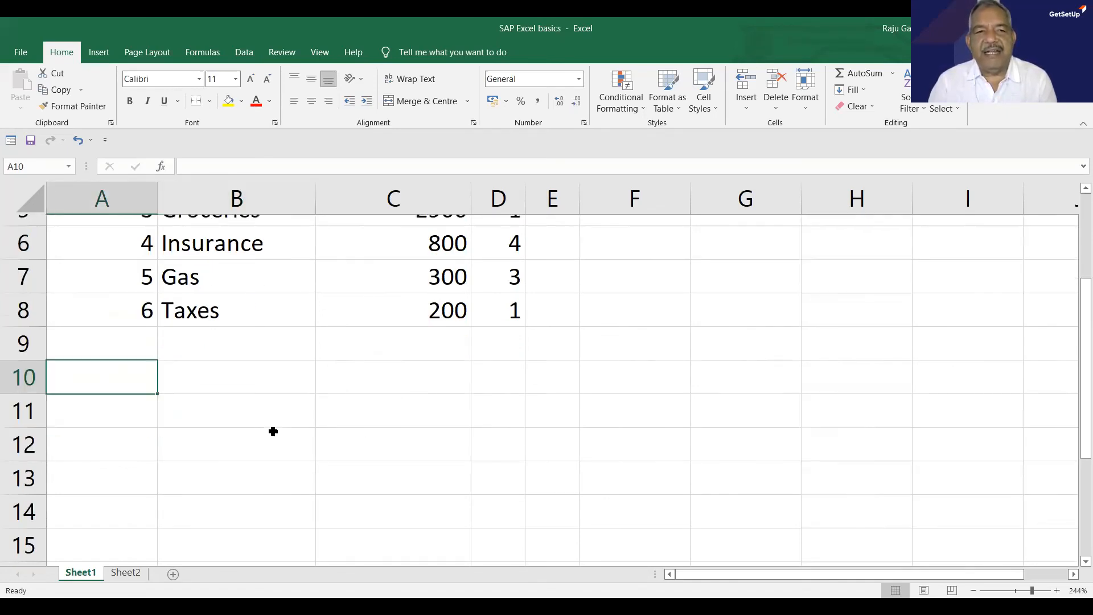
scroll(273, 432, "down", 2)
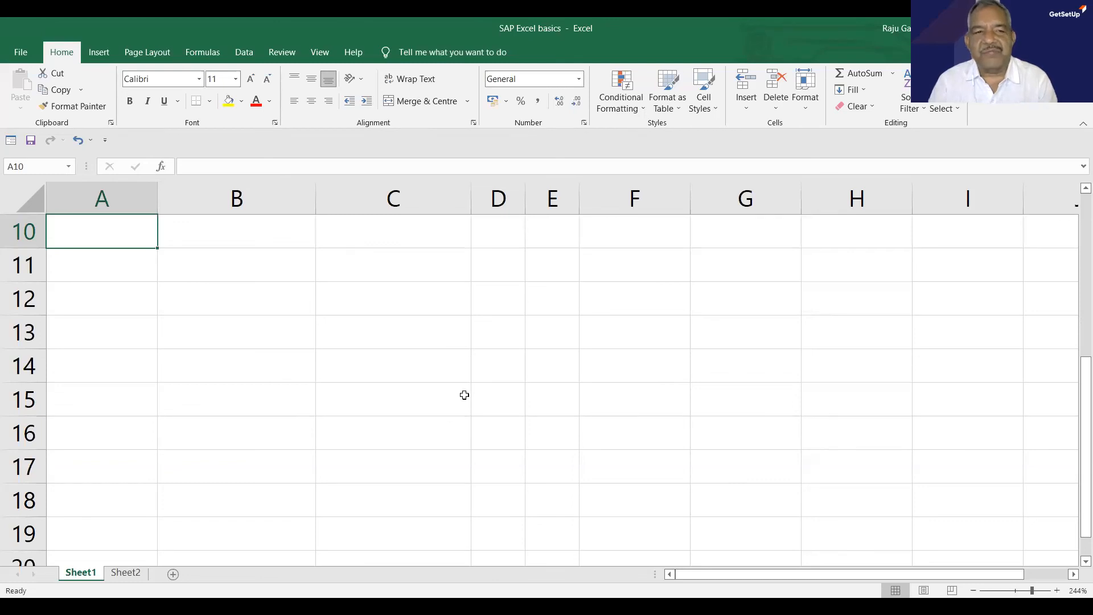
left_click(197, 266)
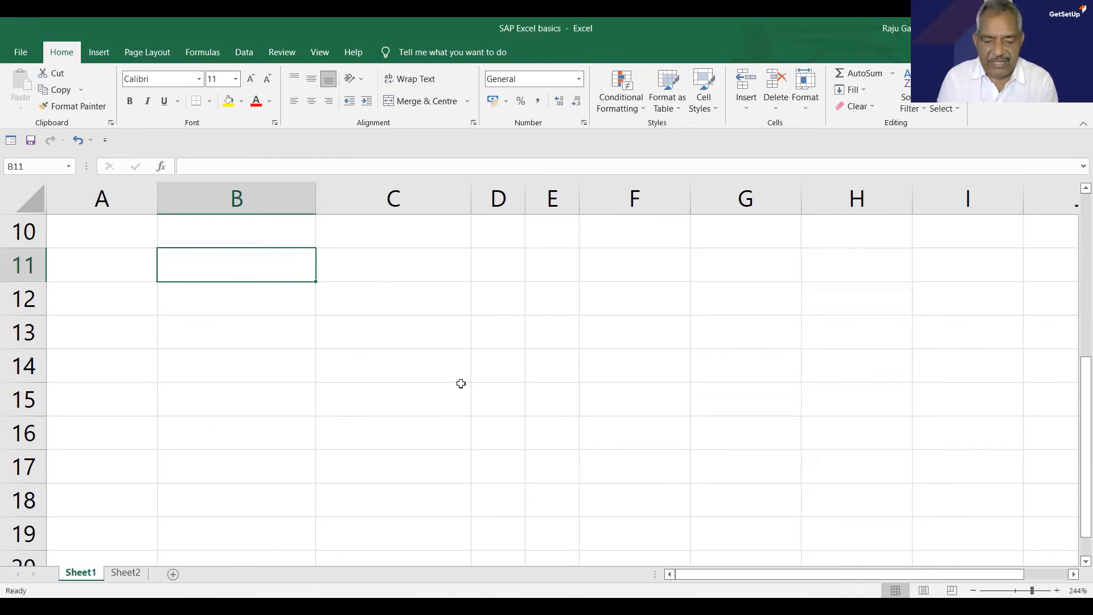
type("hhhhhh")
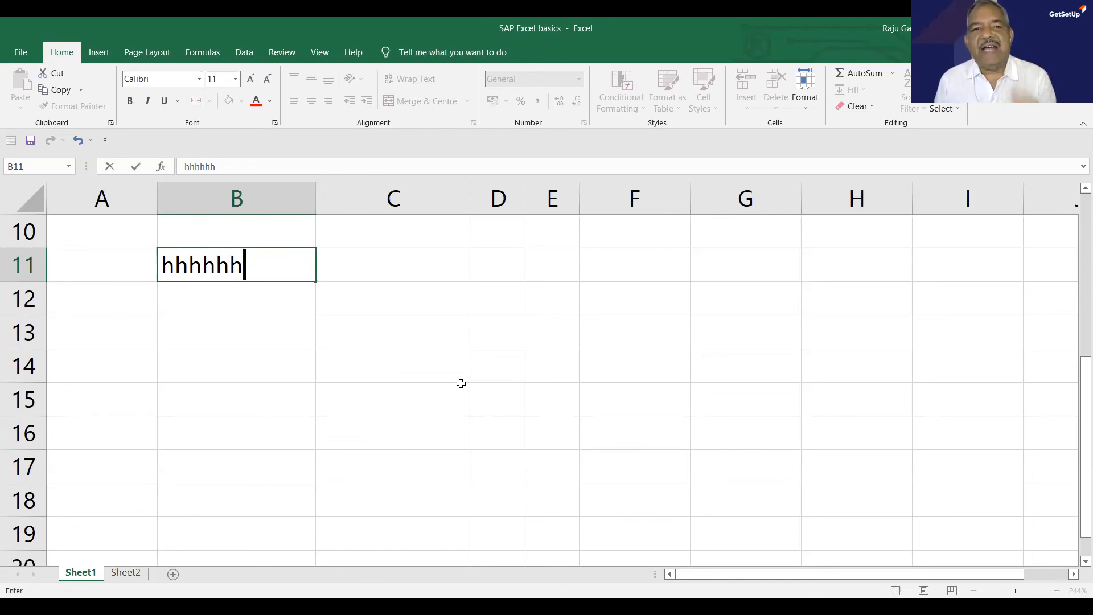
key("Tab")
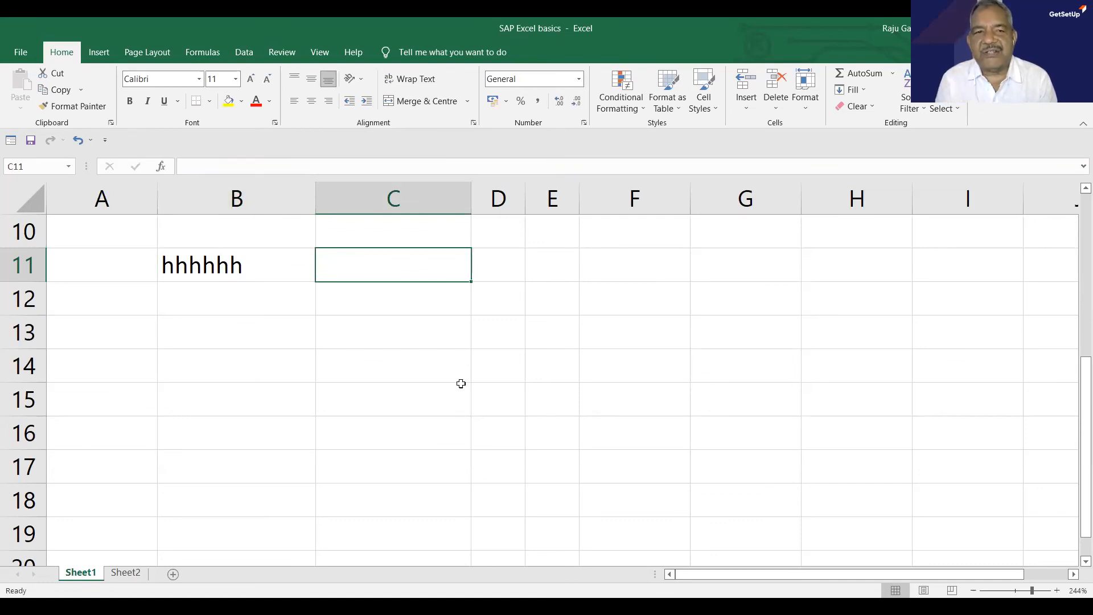
type("hhhhhhhhh")
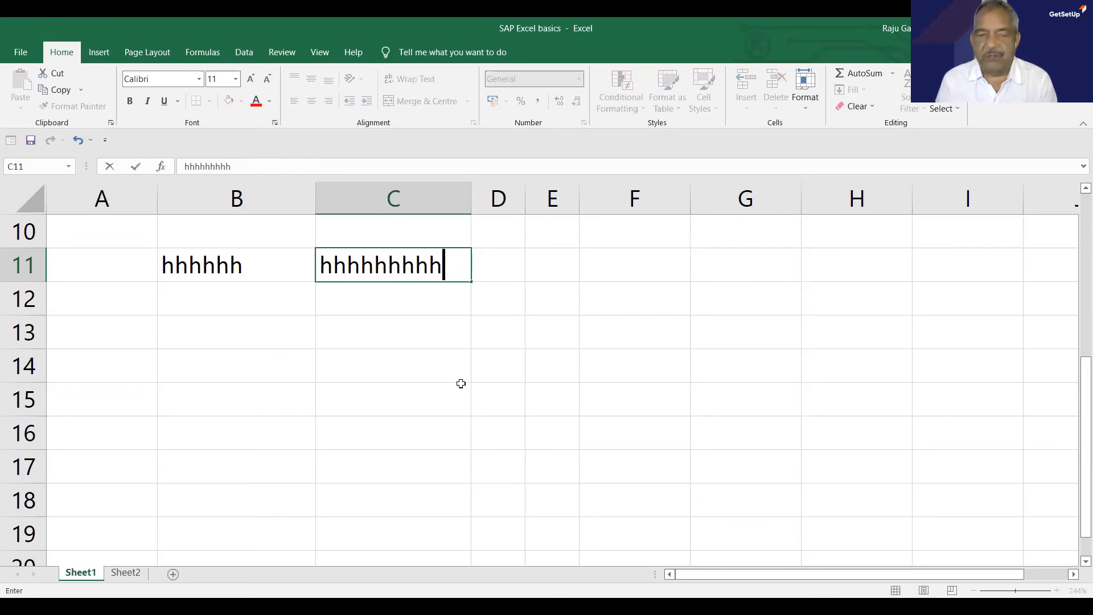
key("Tab")
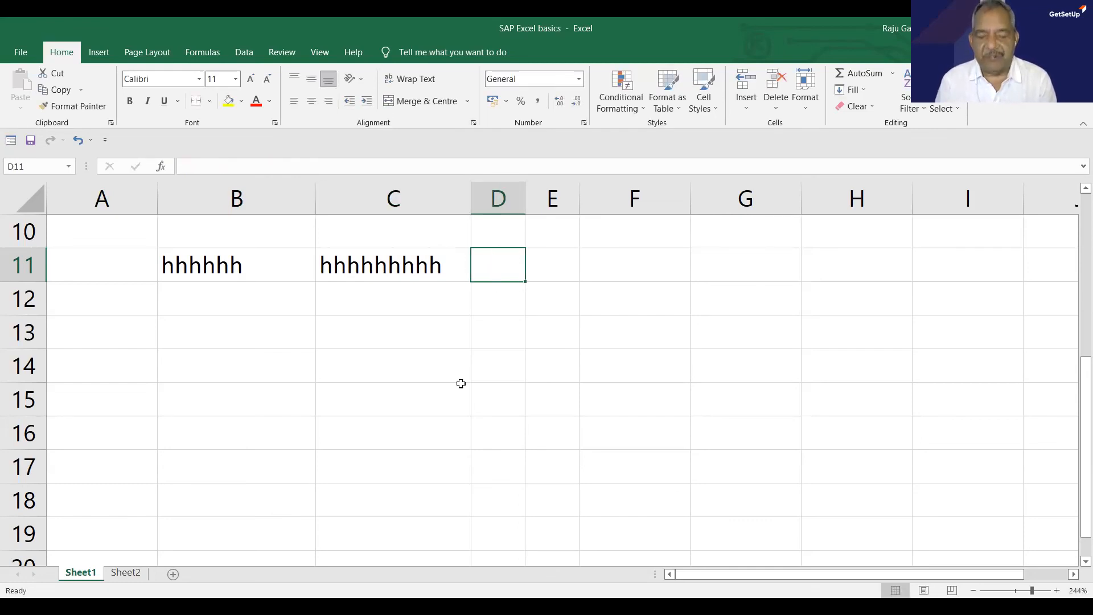
type("kkkkk")
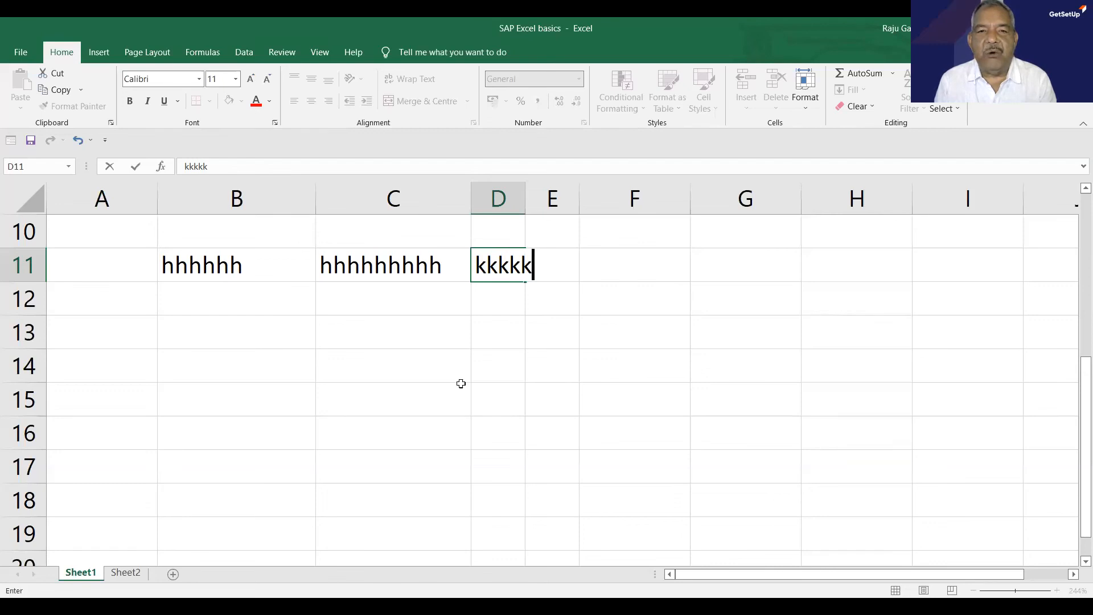
key("Return")
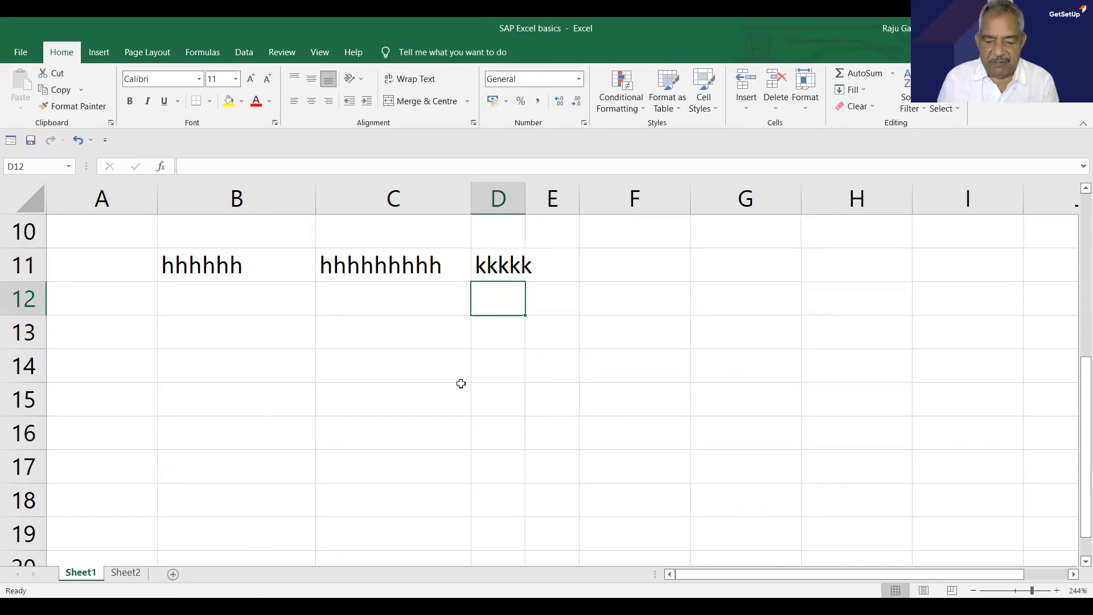
Enter the sample text llllll in cell D12 and jjjjjjjj in cell B12.
type("llllll")
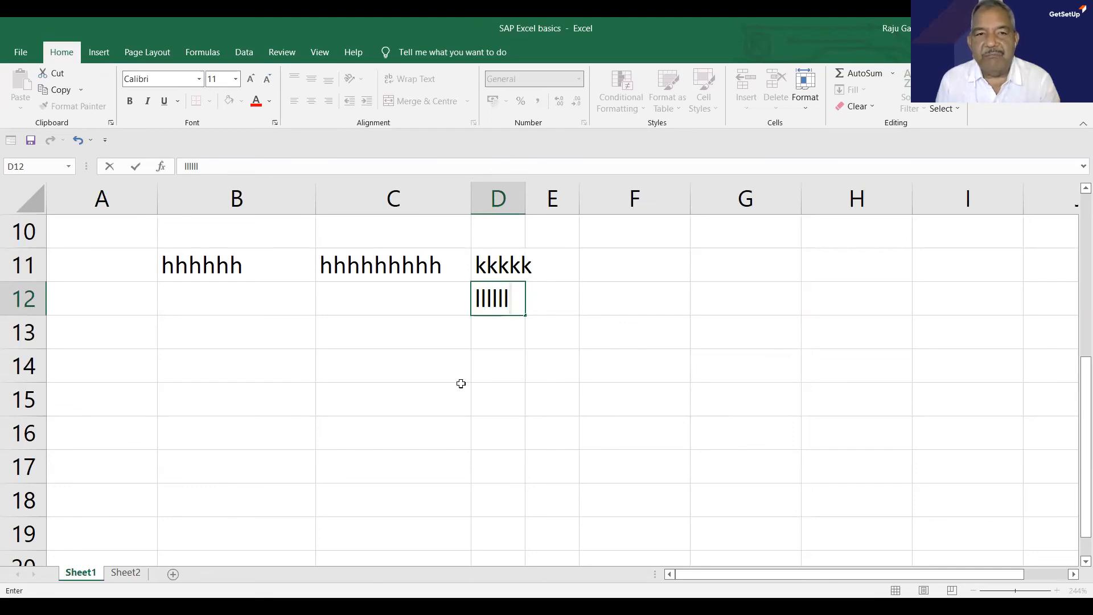
key("Left")
key("Left")
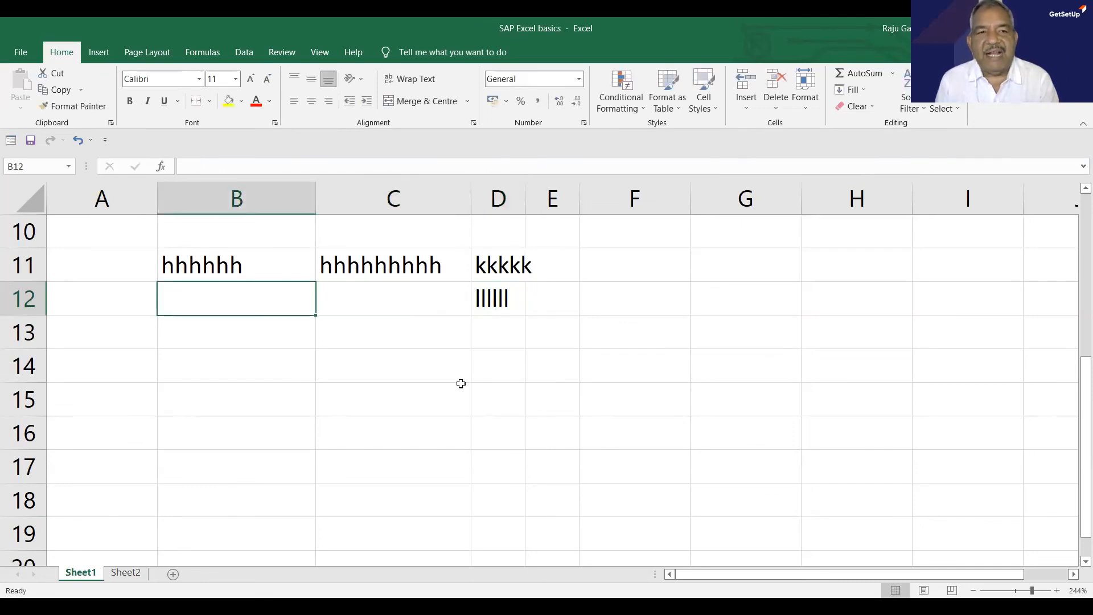
type("jjjjjjjj")
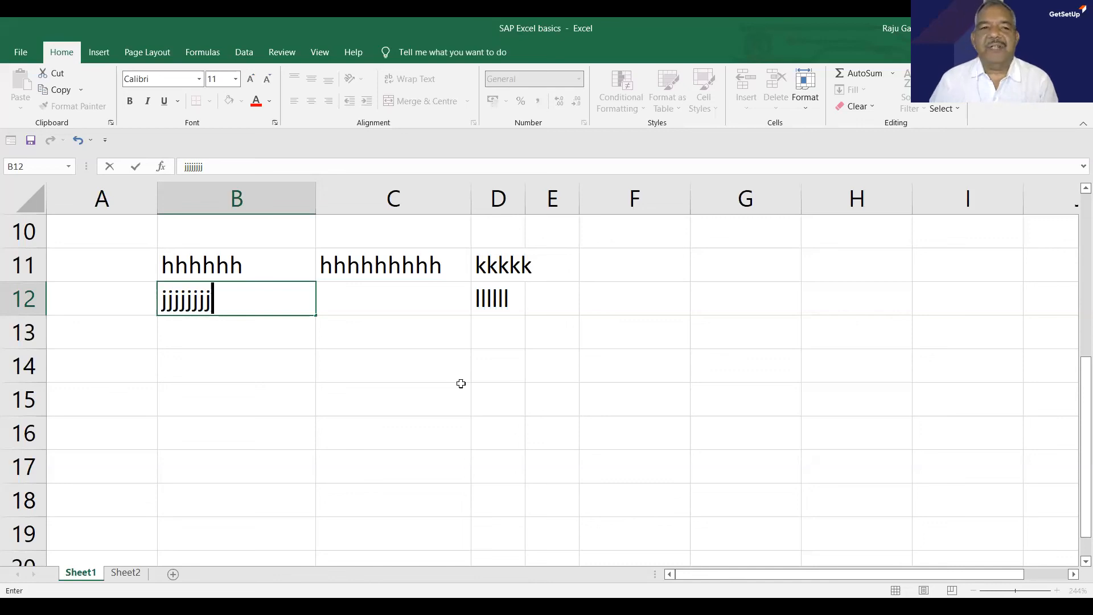
left_click(436, 386)
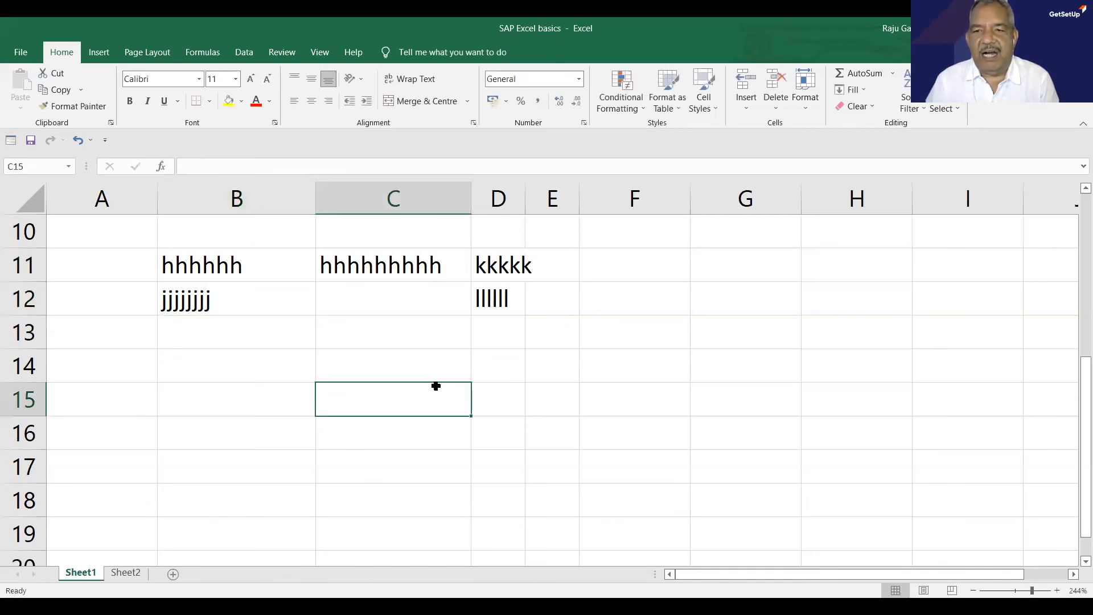
Clear the sample text from rows 11 and 12 below the table and fit the Amount column's width to its contents.
scroll(436, 386, "up", 3)
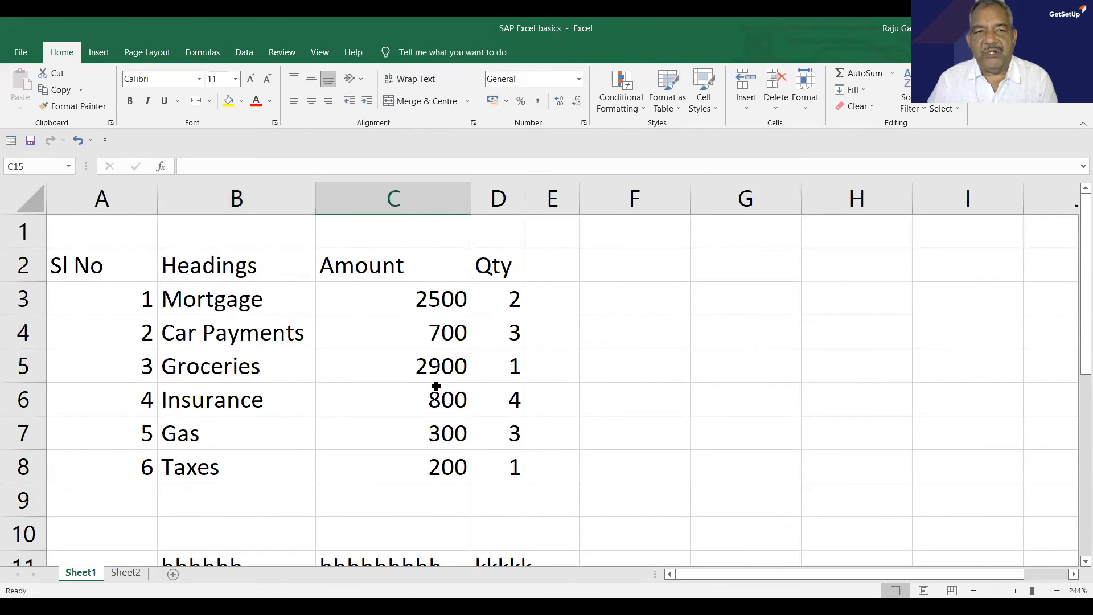
scroll(436, 386, "down", 1)
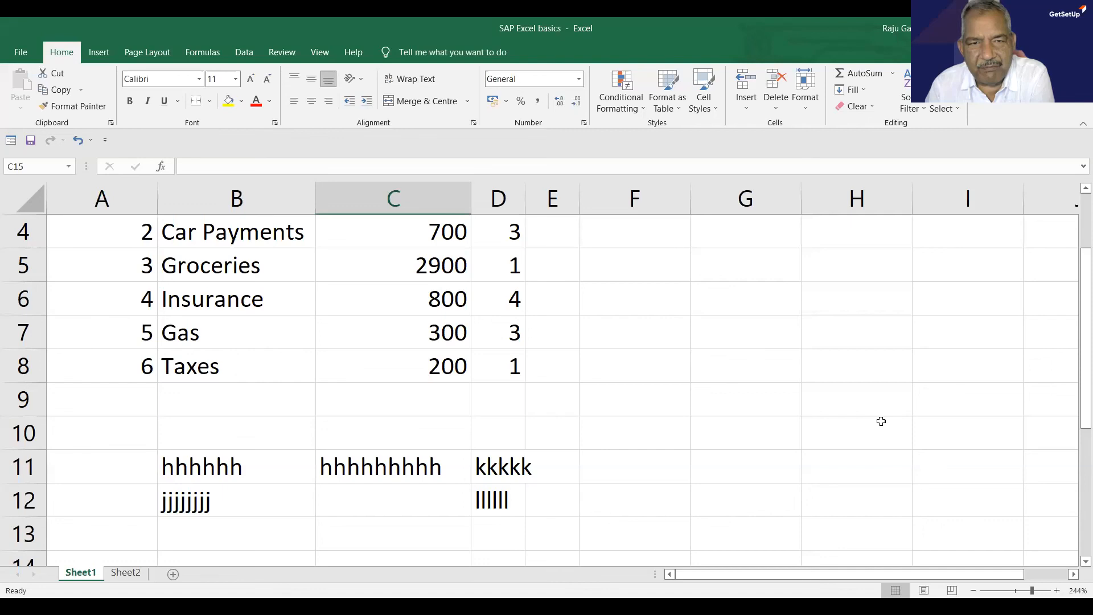
left_click(451, 226)
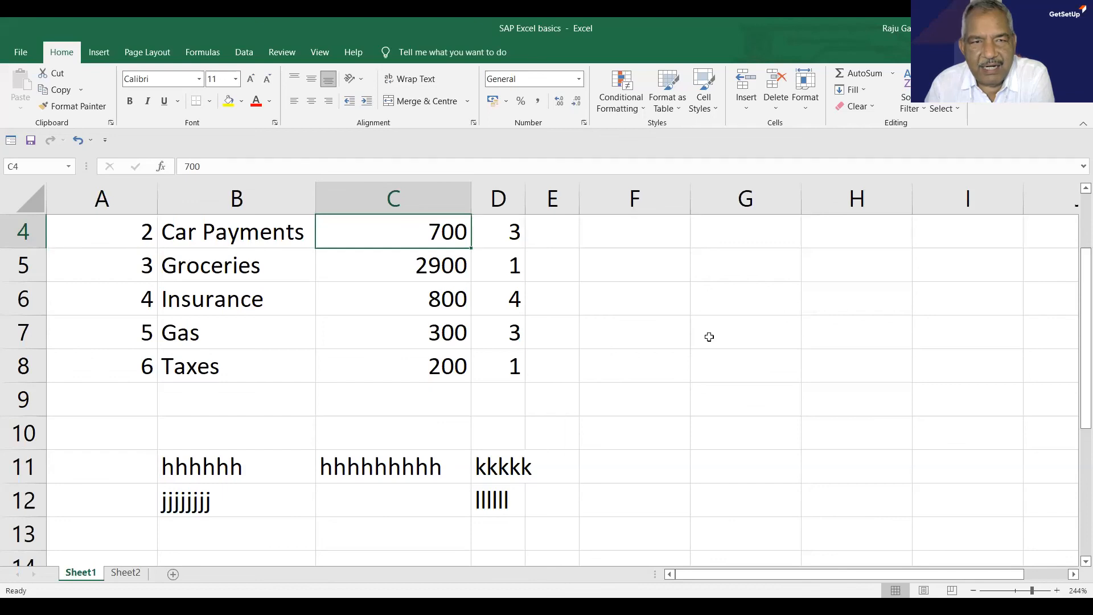
left_click(428, 463)
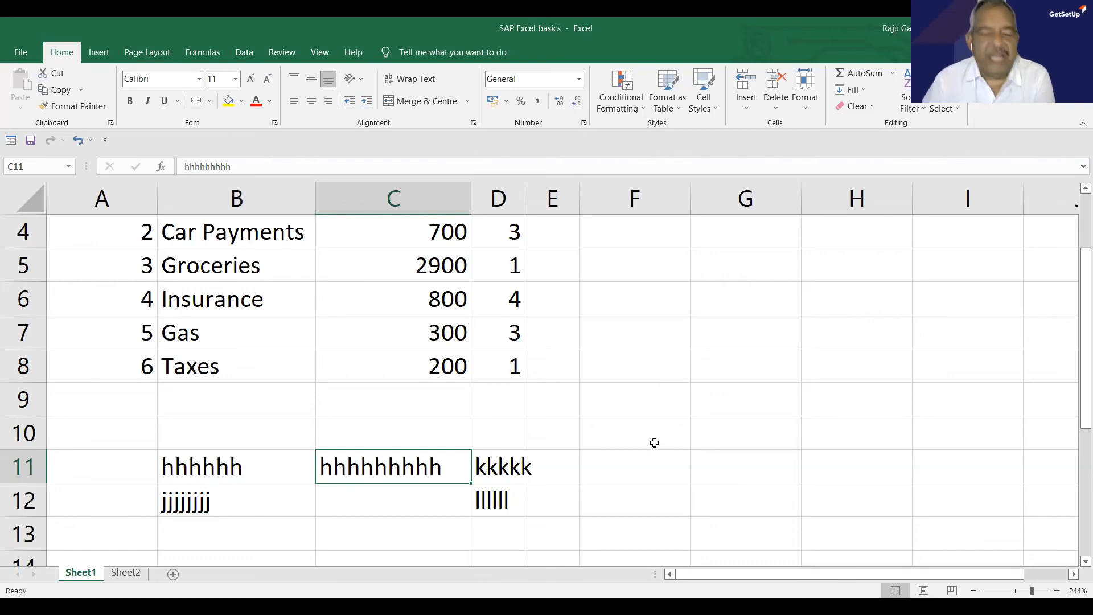
key("Delete")
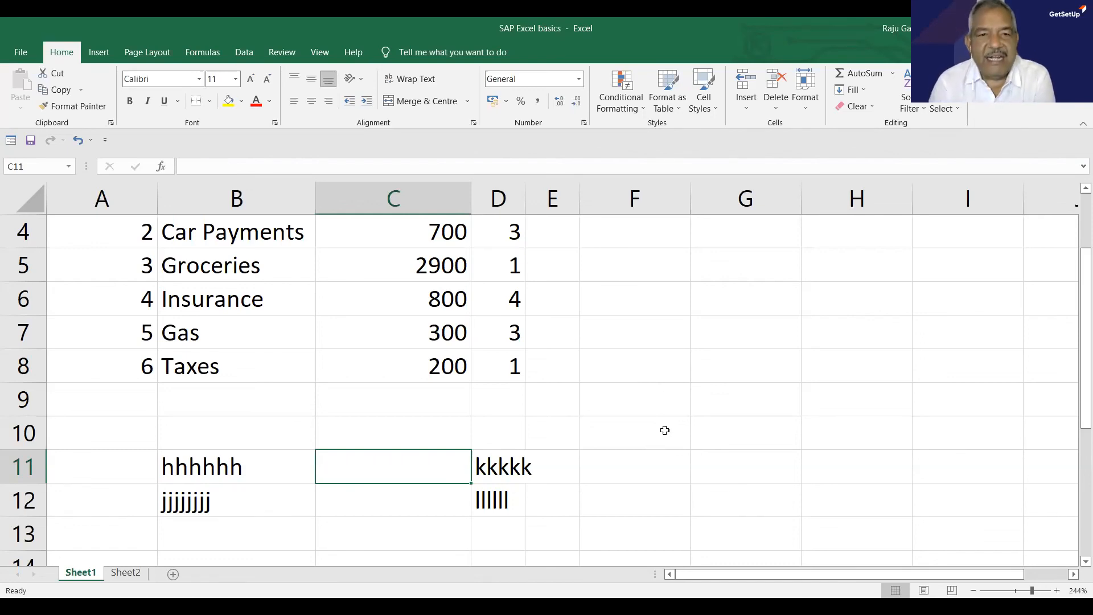
left_click_drag(173, 465, 538, 507)
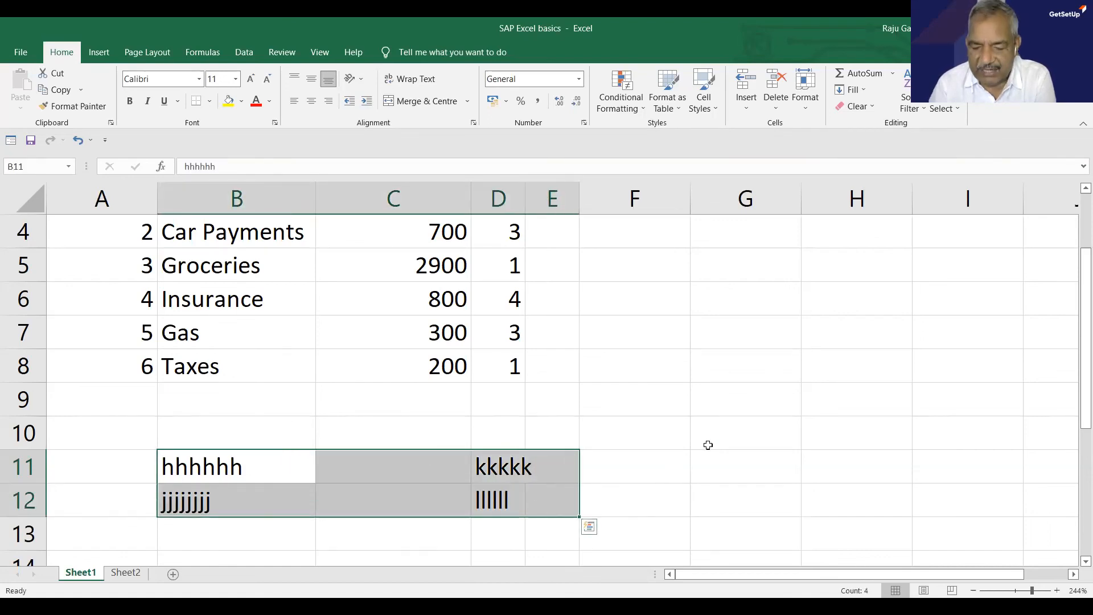
key("Delete")
left_click(647, 436)
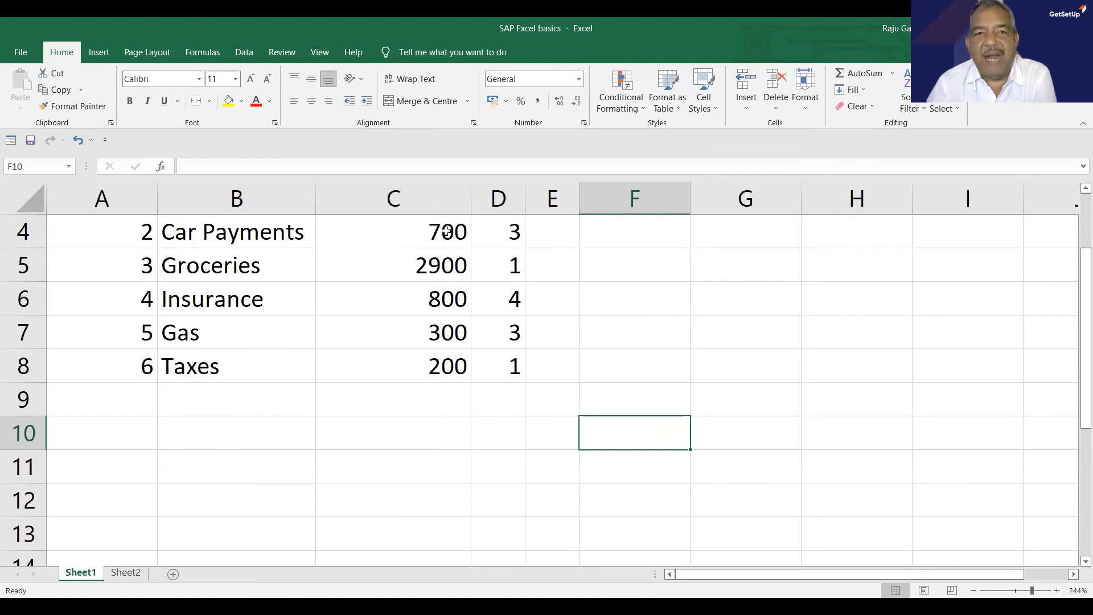
double_click(471, 193)
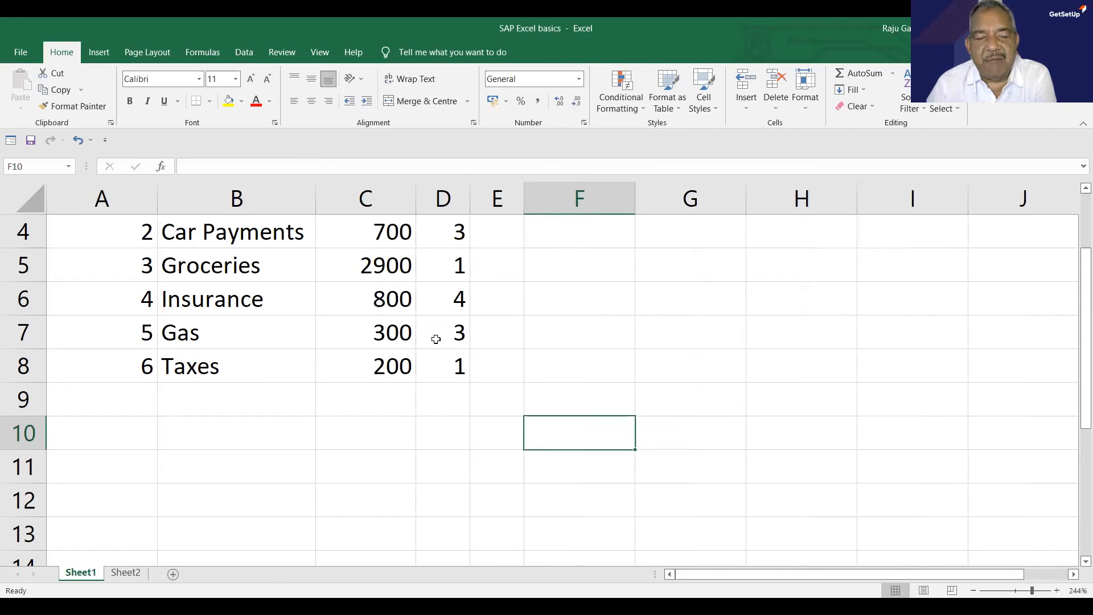
Move down the Amount column from C3 to the empty cell C9 and enter an equals sign there.
left_click(387, 397)
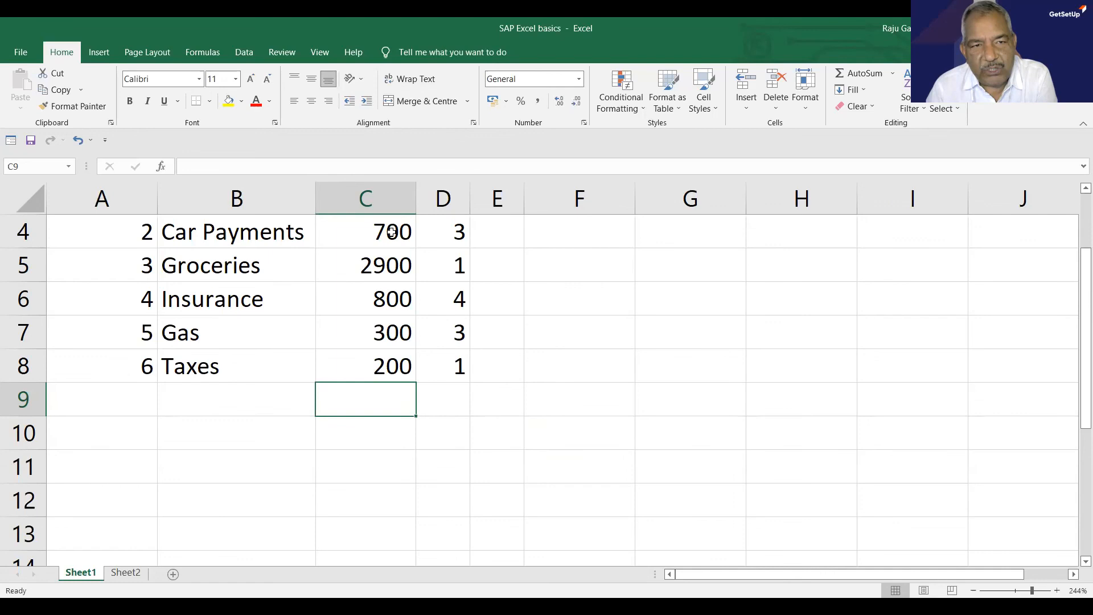
scroll(391, 232, "up", 1)
left_click(387, 297)
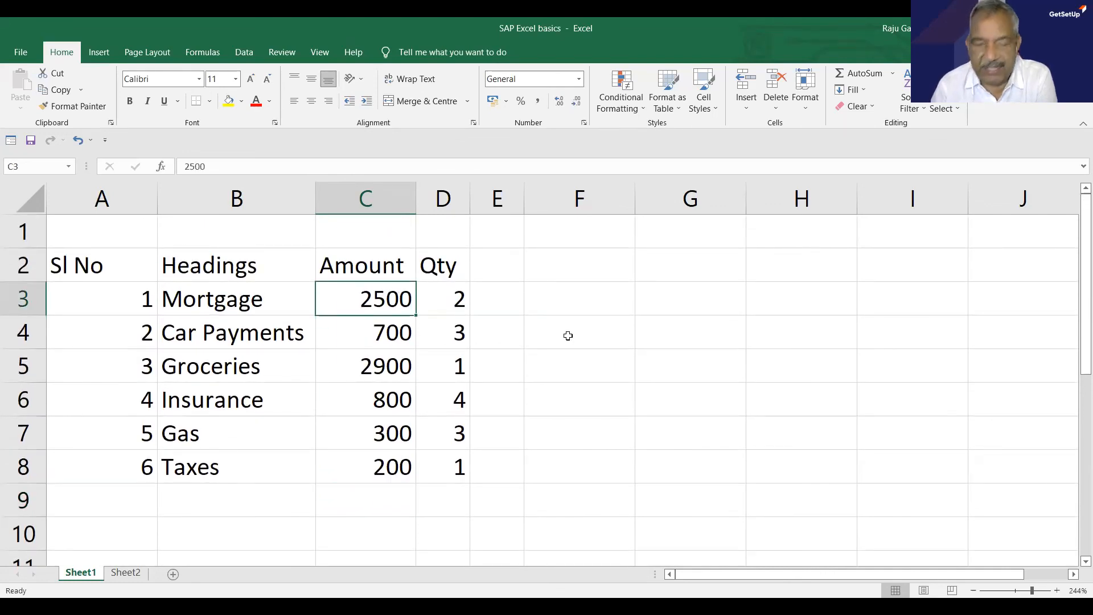
key("Down")
key("Down")
key("Down")
key("Down")
key("Down")
key("Down")
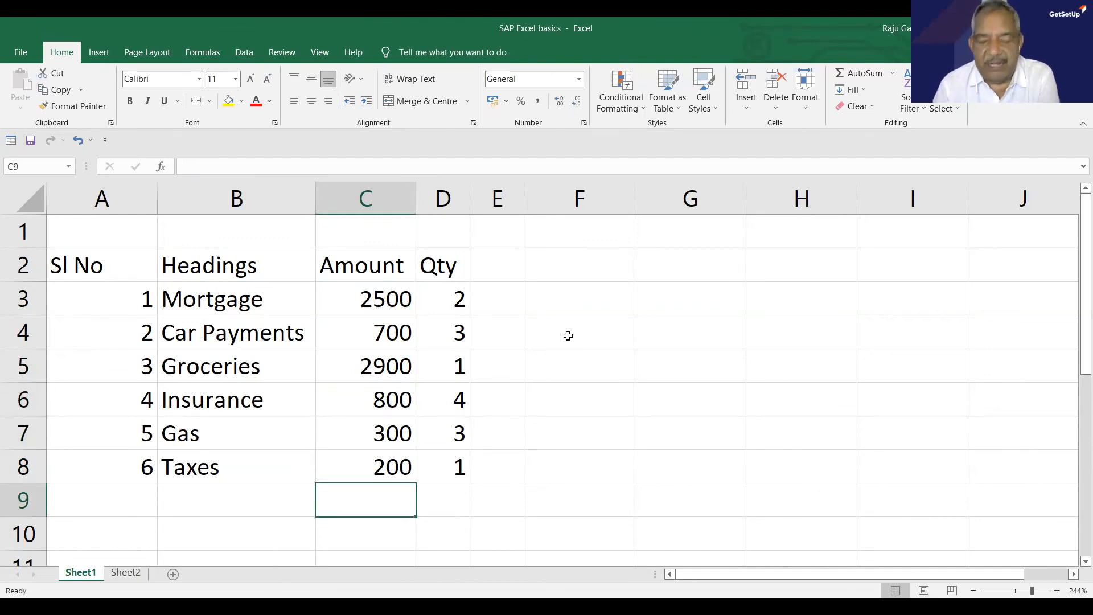
type("=")
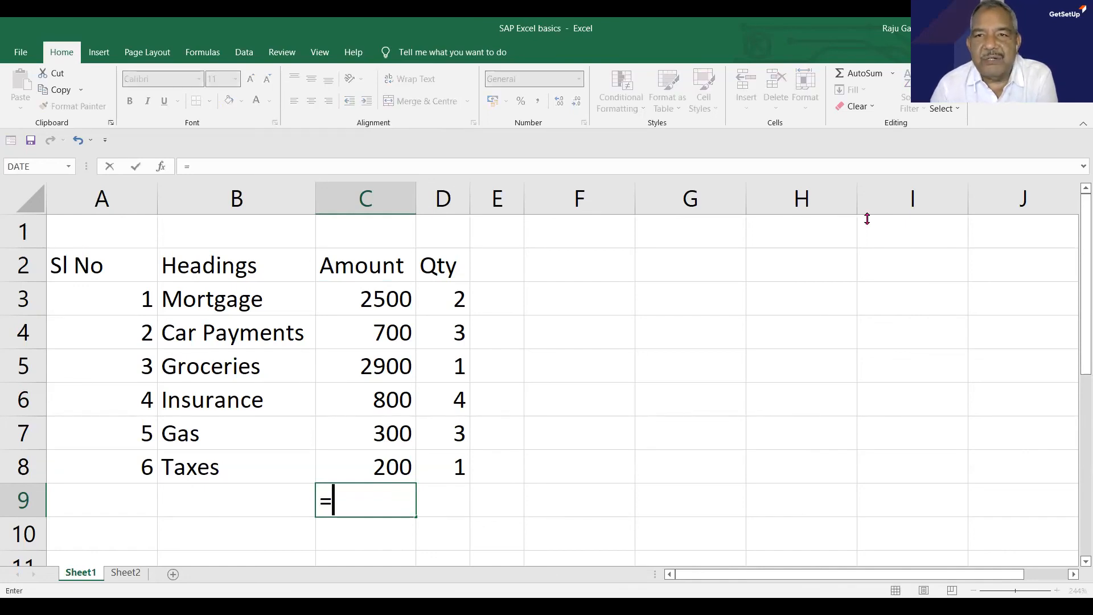
key("Escape")
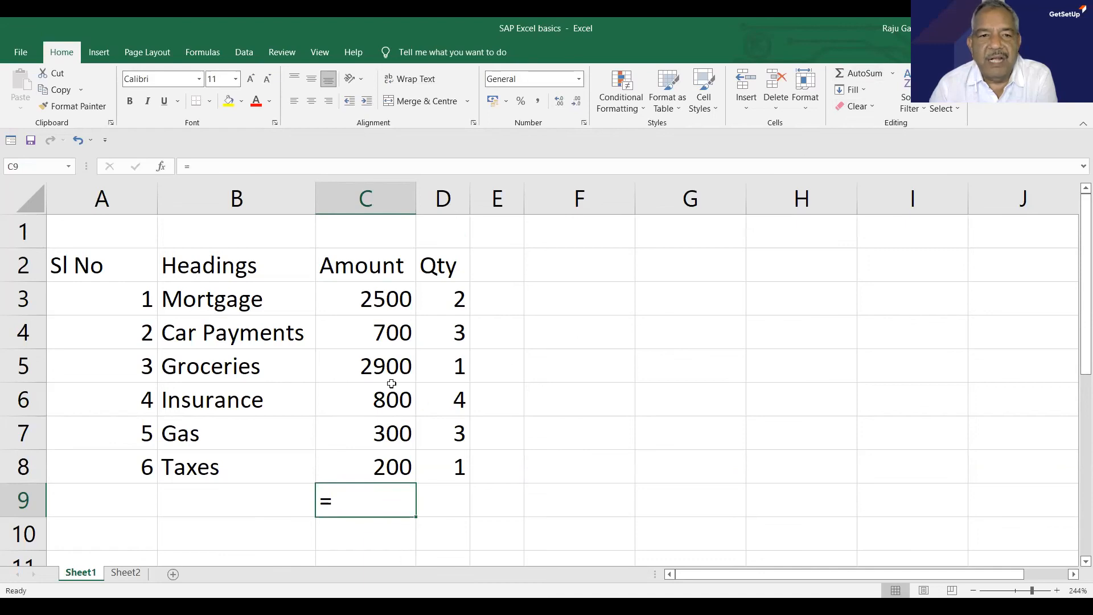
Try to total the amounts in C3 through C8 by entering the formula =(C3:C8) in cell C9.
left_click_drag(393, 294, 402, 478)
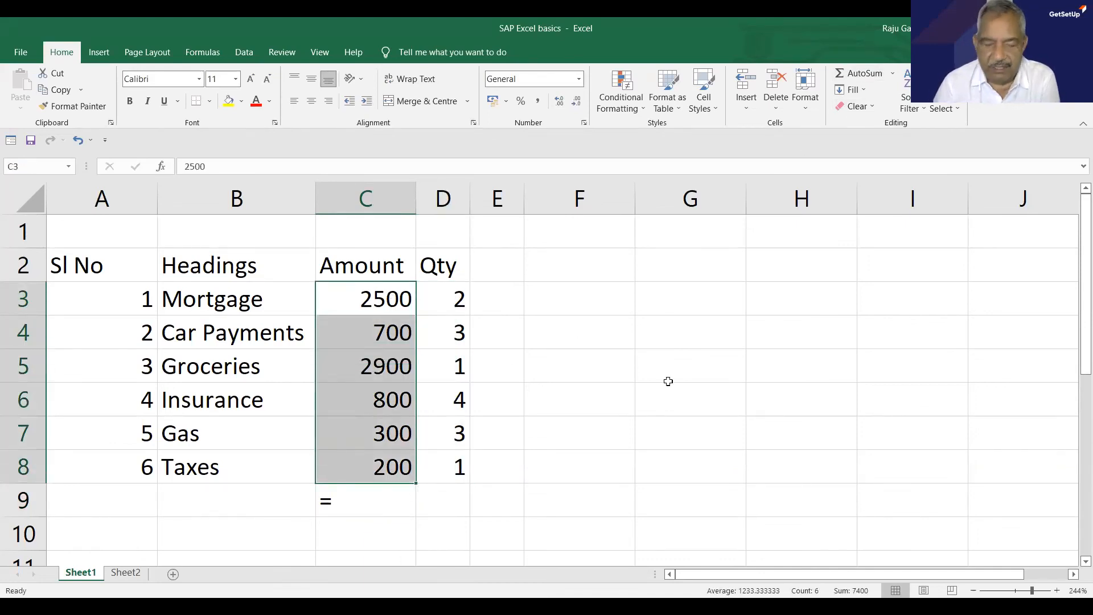
left_click(898, 288)
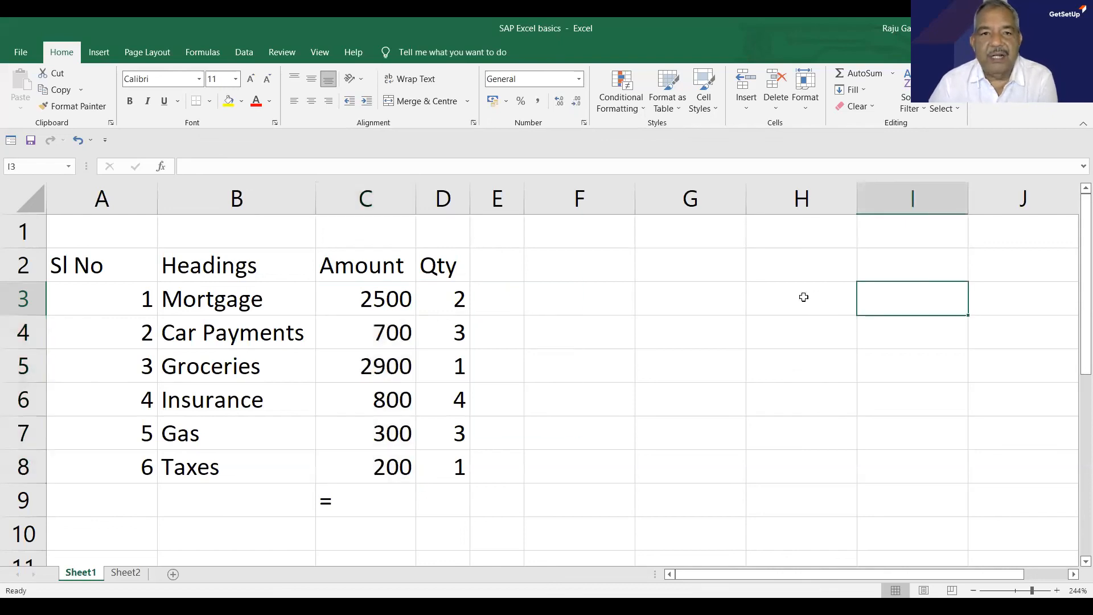
left_click(364, 499)
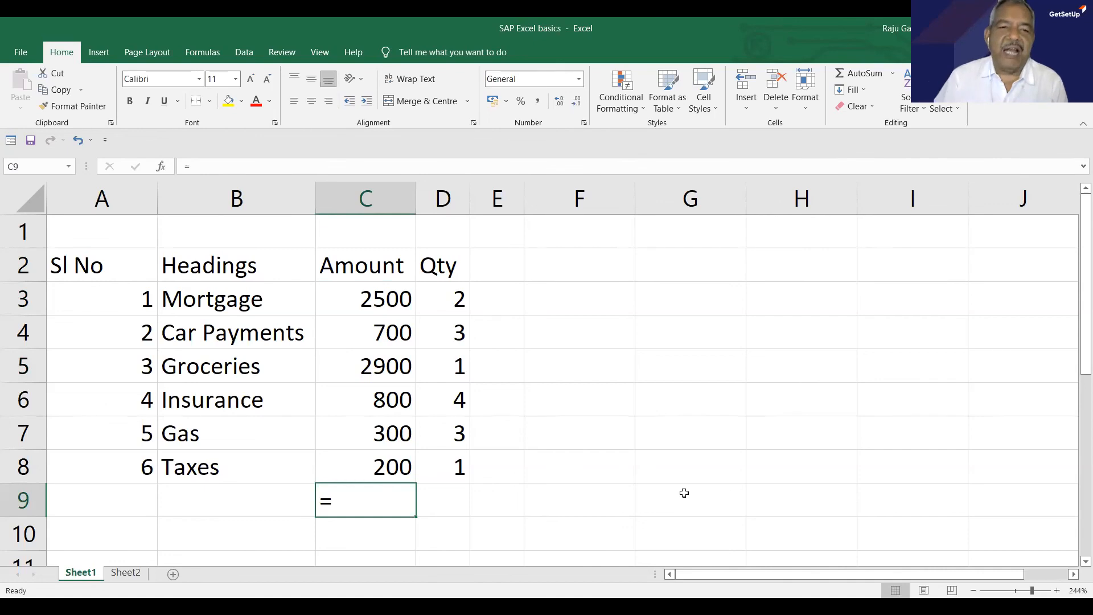
double_click(340, 501)
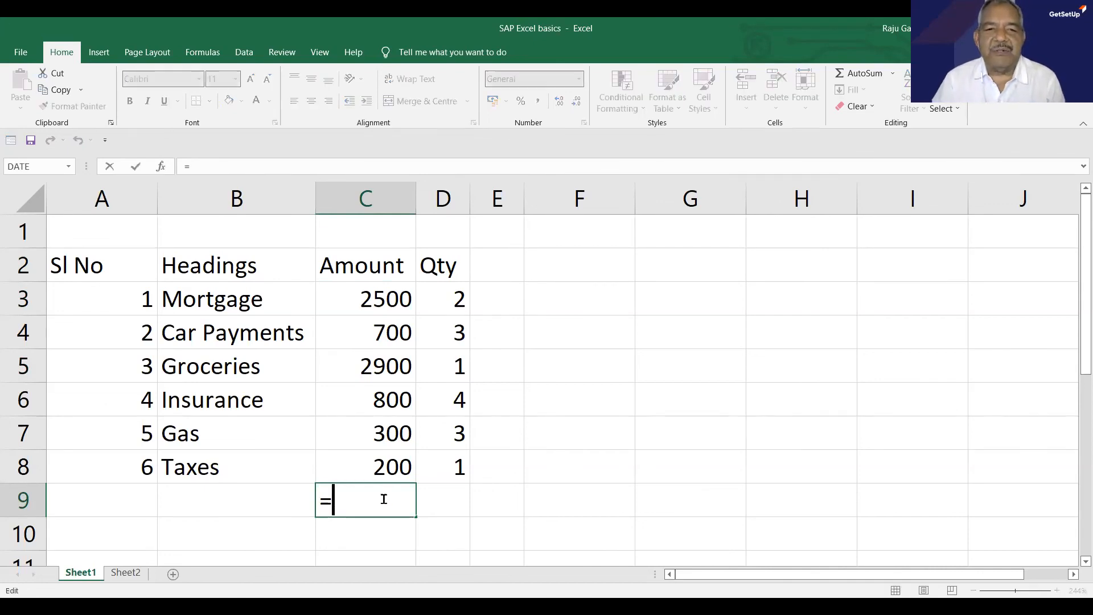
type("(")
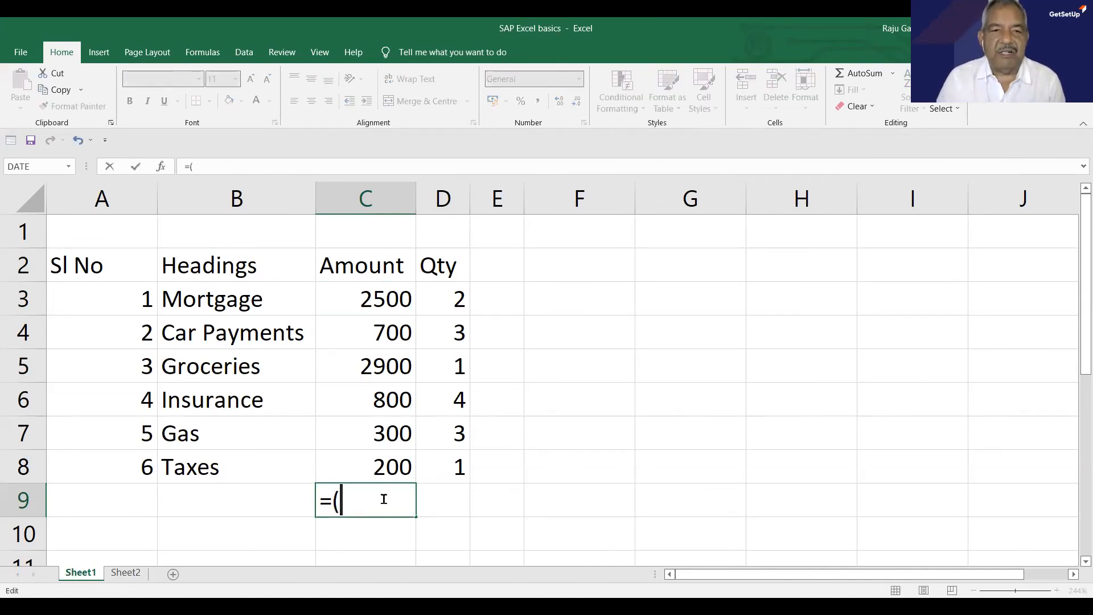
left_click(388, 302)
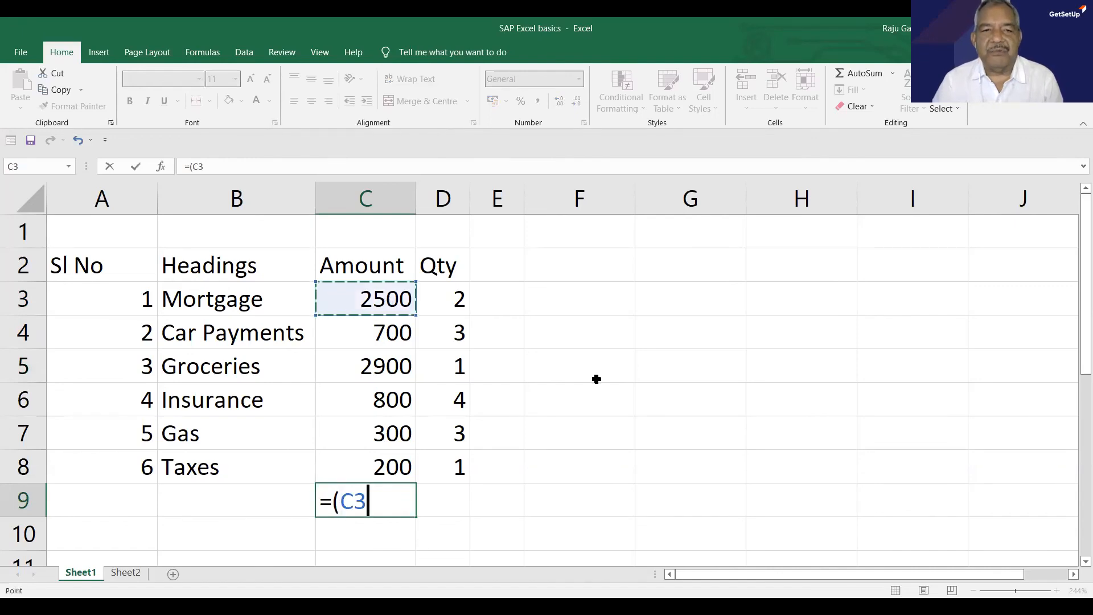
key("shift+Down")
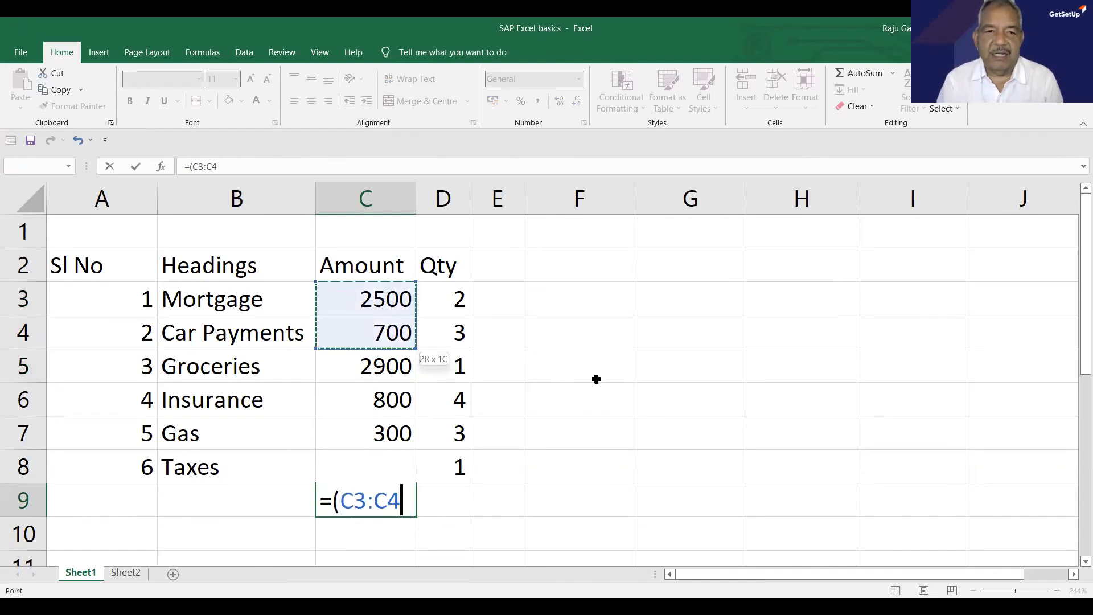
key("shift+Down")
key("shift+Down")
key("shift+Down")
key("shift+Down")
key("shift+Up")
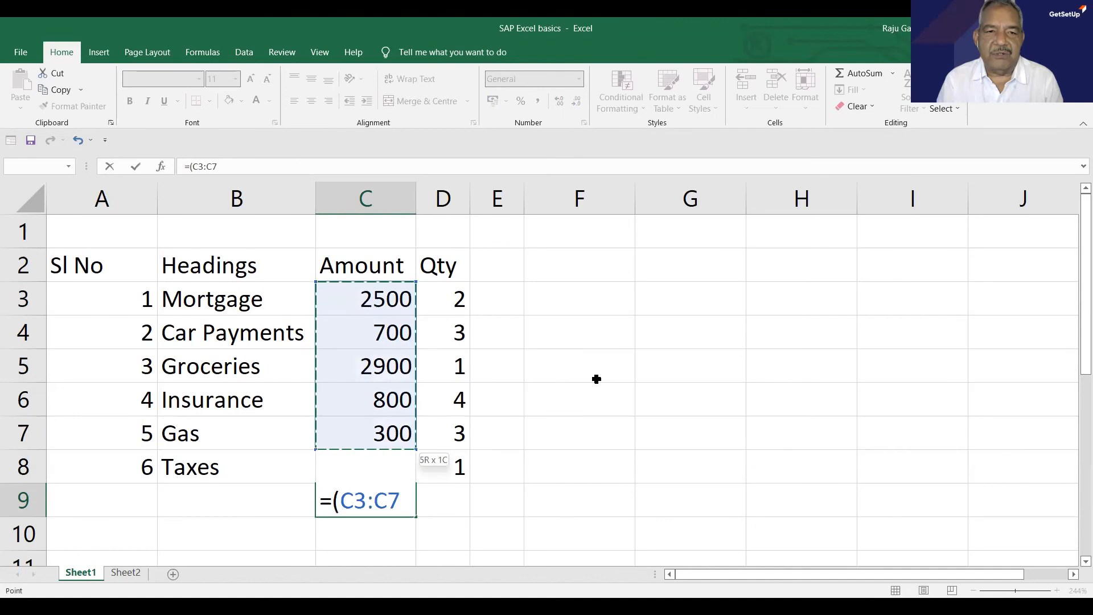
key("shift+Down")
type(")")
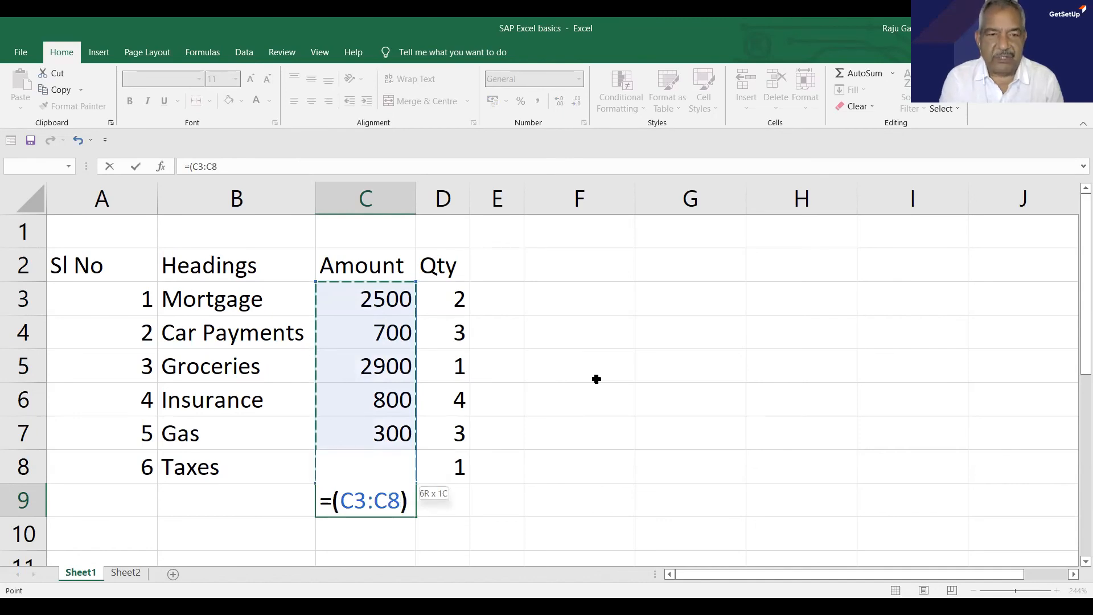
key("Tab")
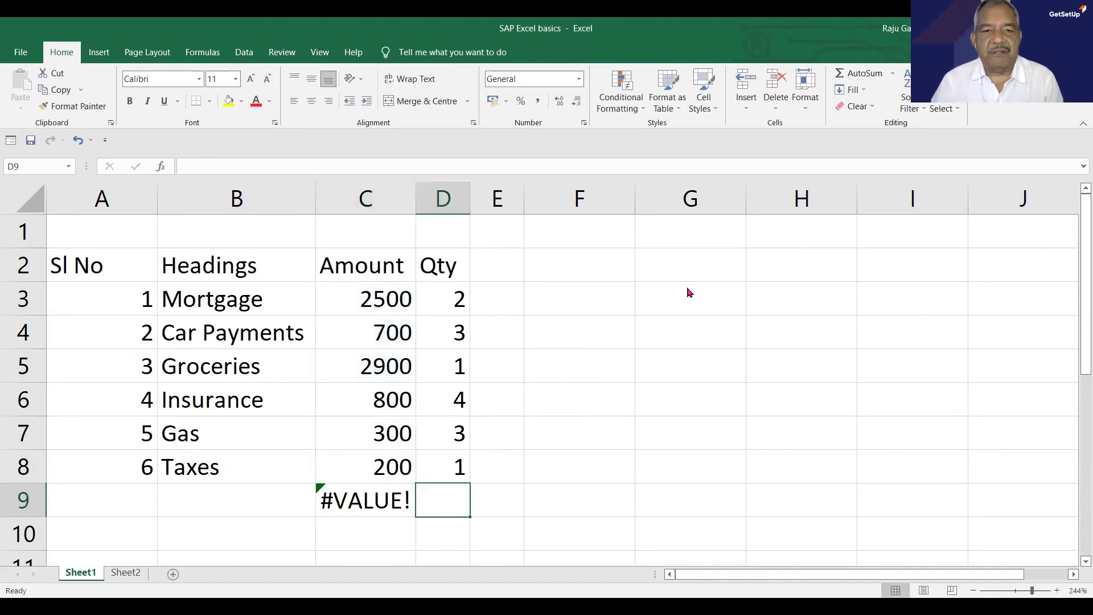
Clear the whole formula from cell C9 below the amounts.
double_click(354, 500)
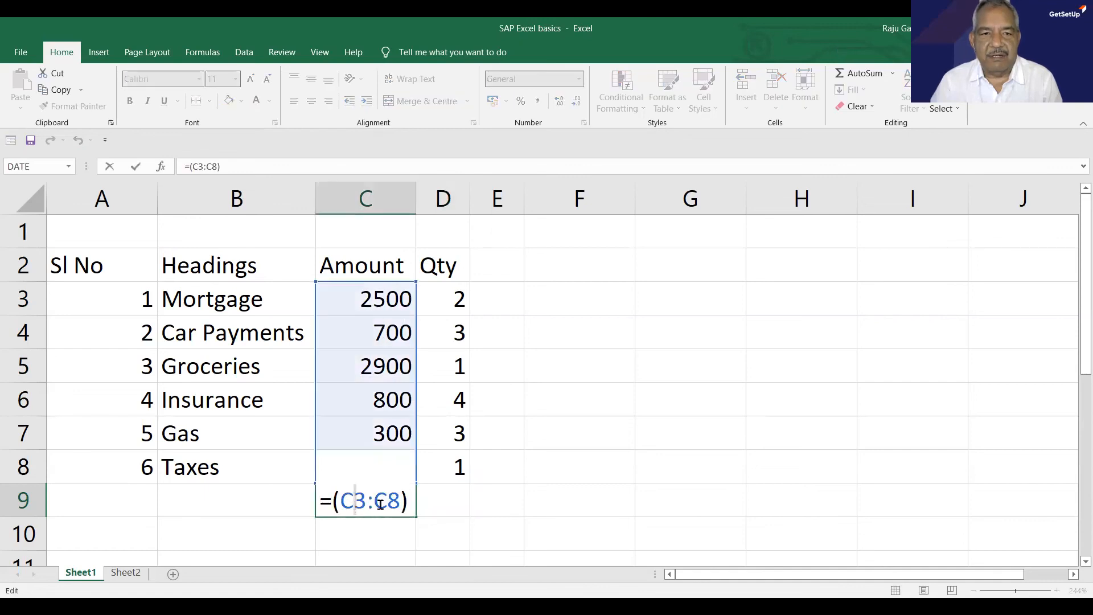
left_click(368, 502)
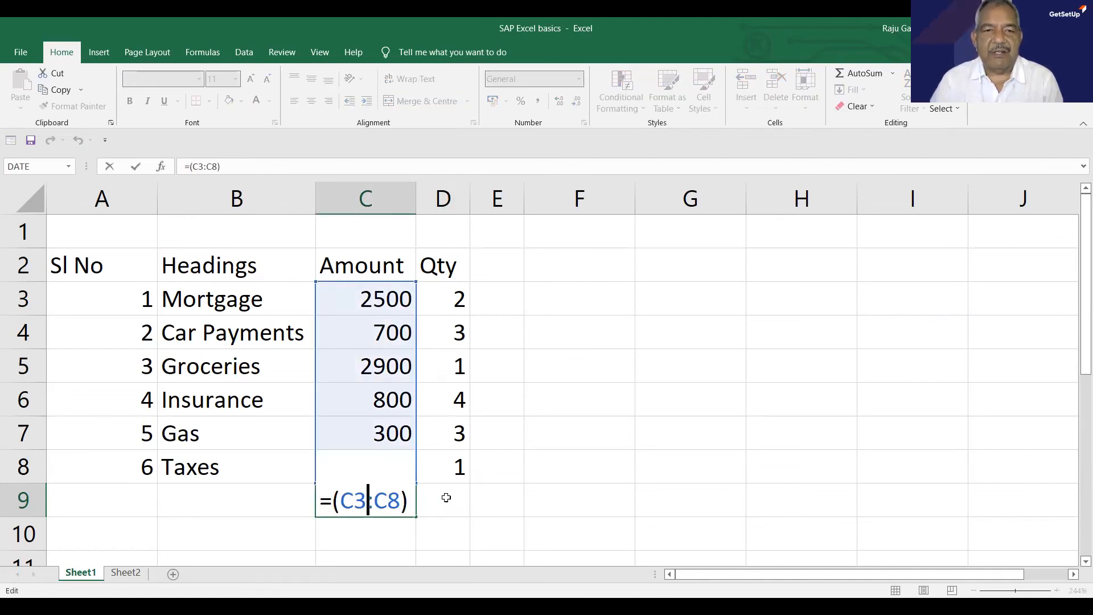
key("Home")
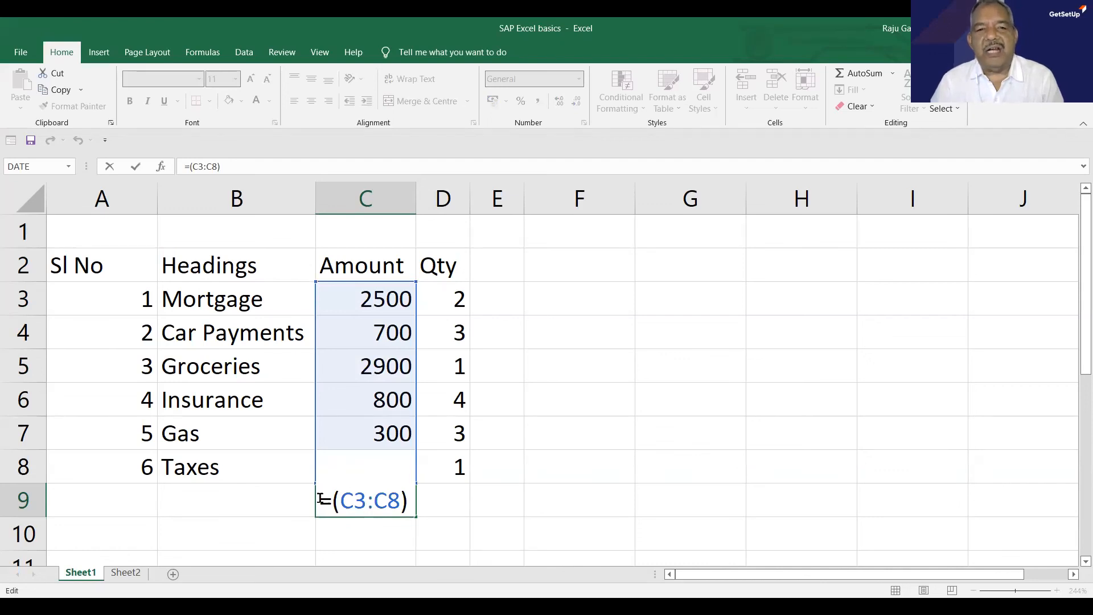
key("shift+End")
key("BackSpace")
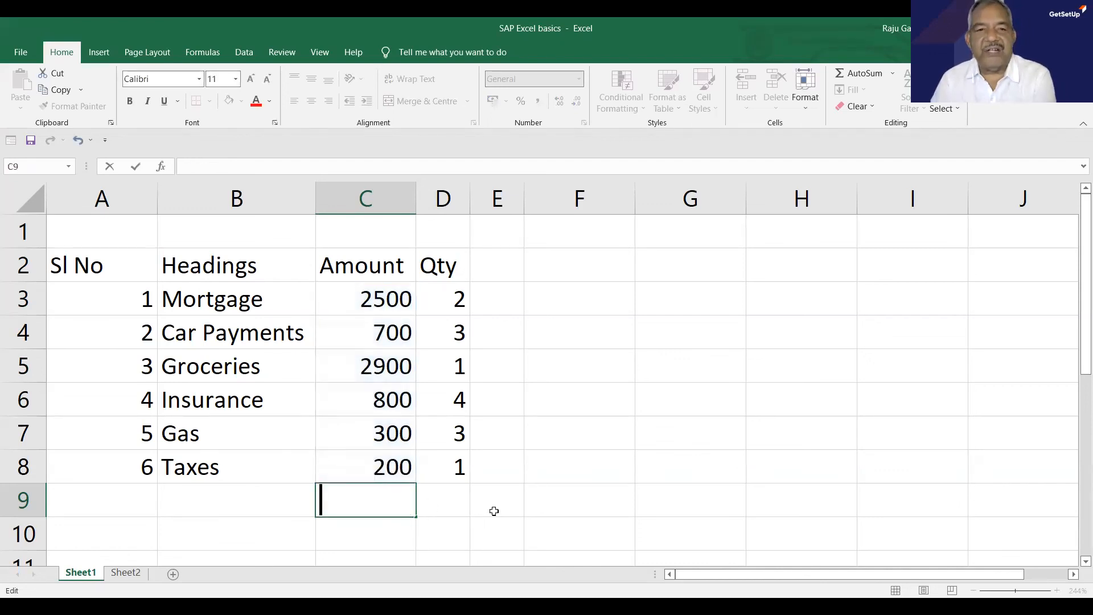
left_click(538, 501)
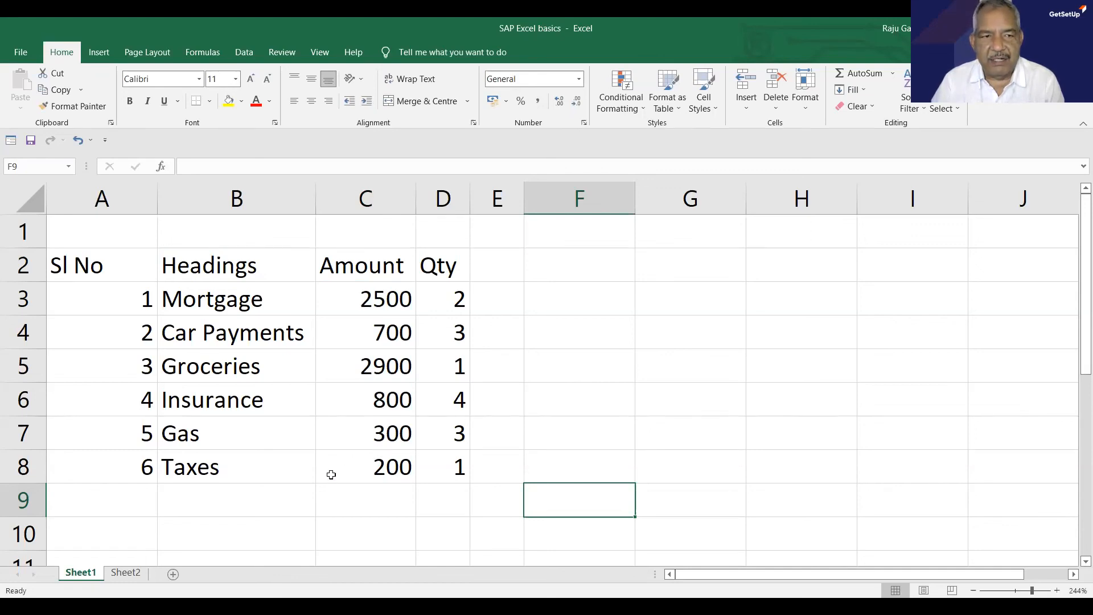
left_click(380, 500)
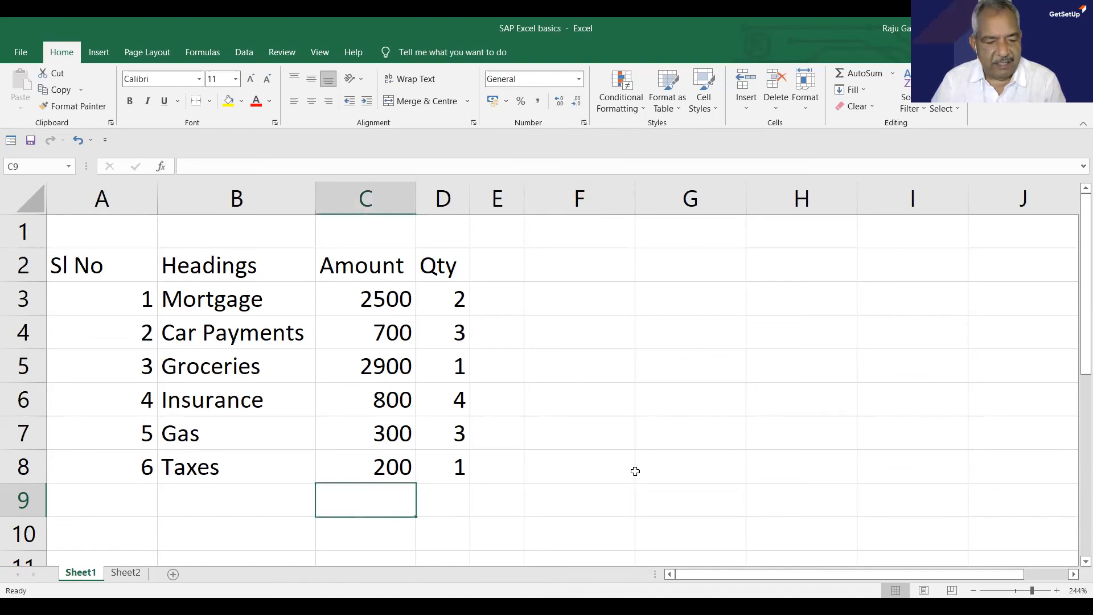
type("=S")
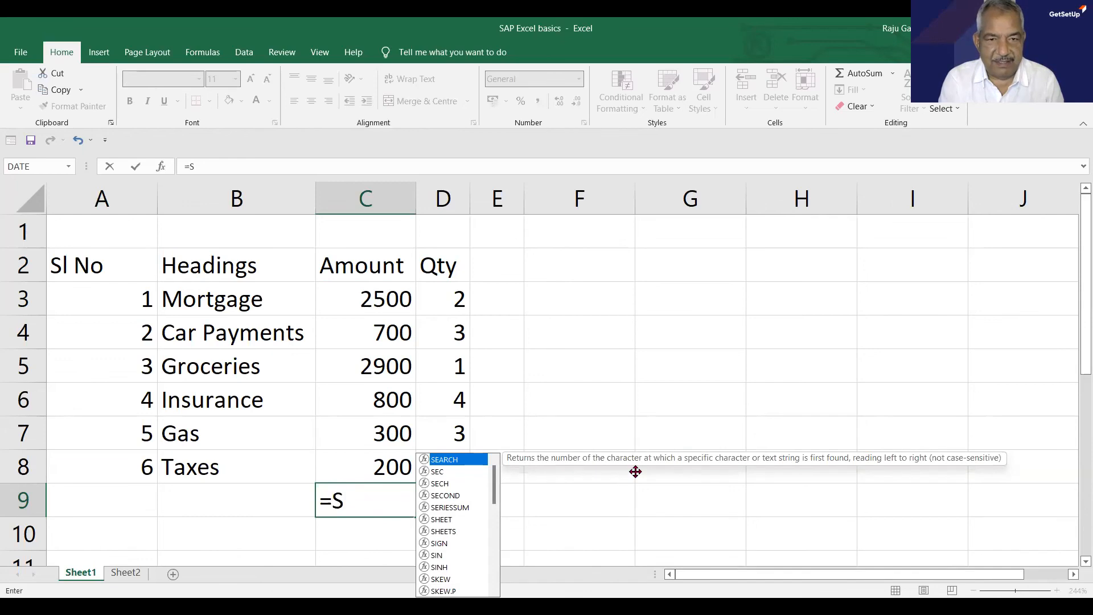
type("um")
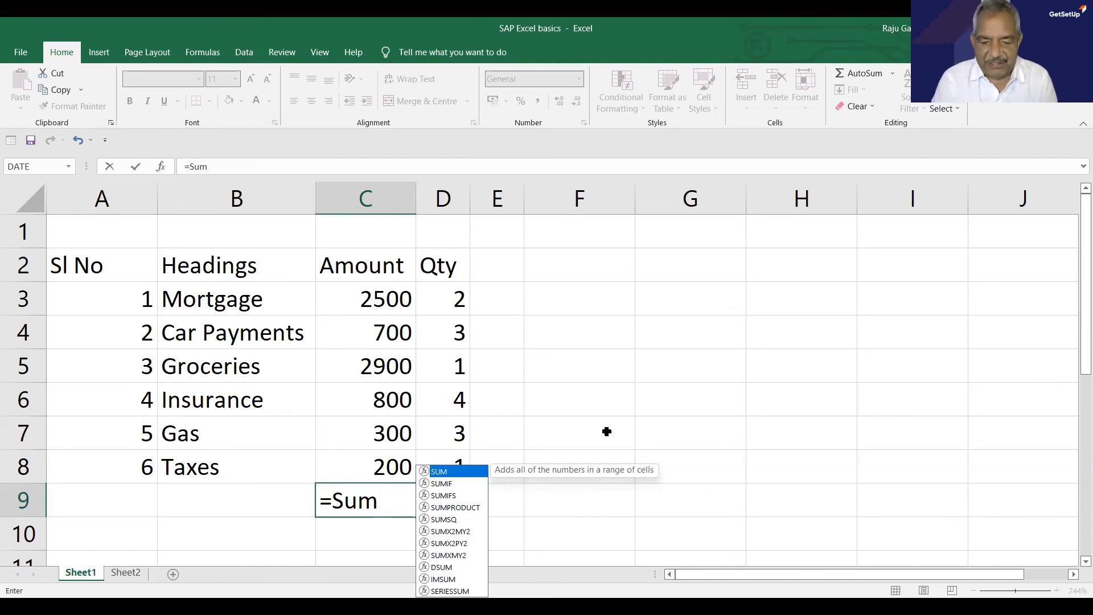
key("BackSpace")
key("BackSpace")
key("BackSpace")
key("BackSpace")
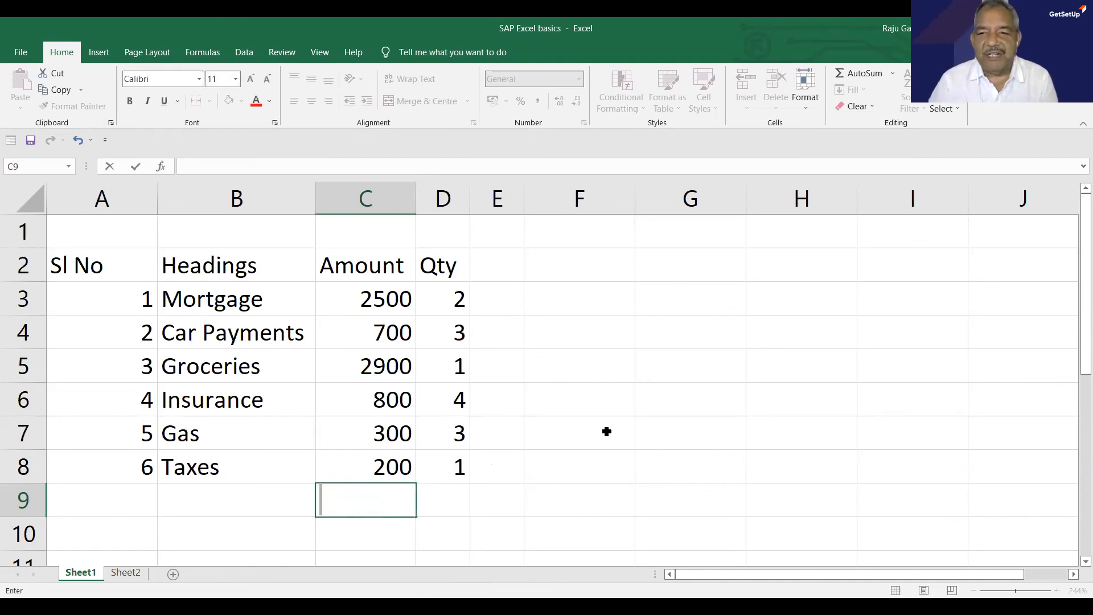
left_click(629, 434)
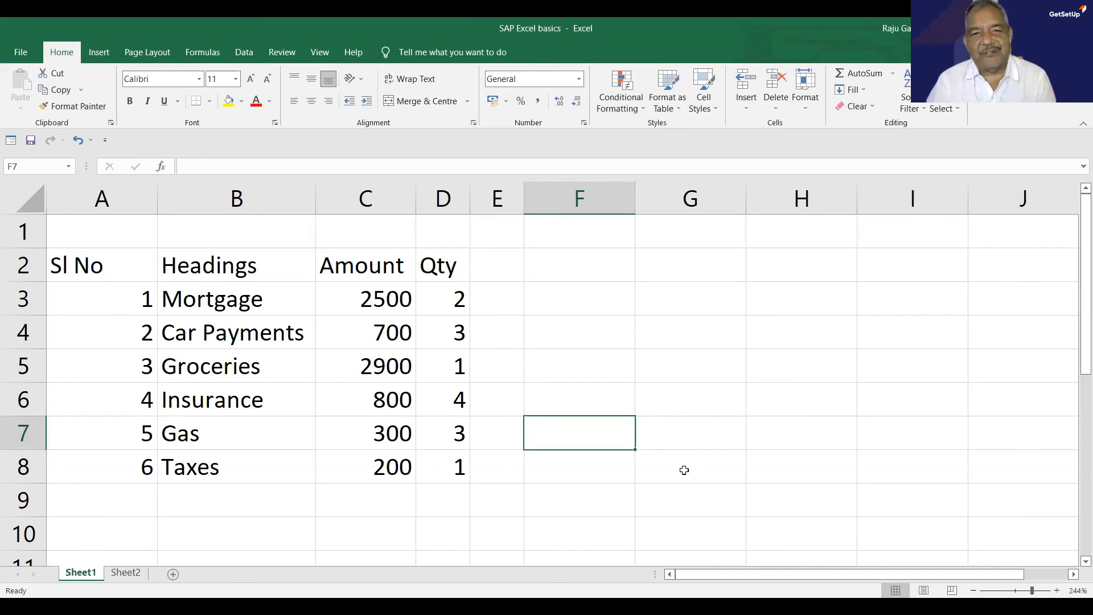
left_click(638, 490)
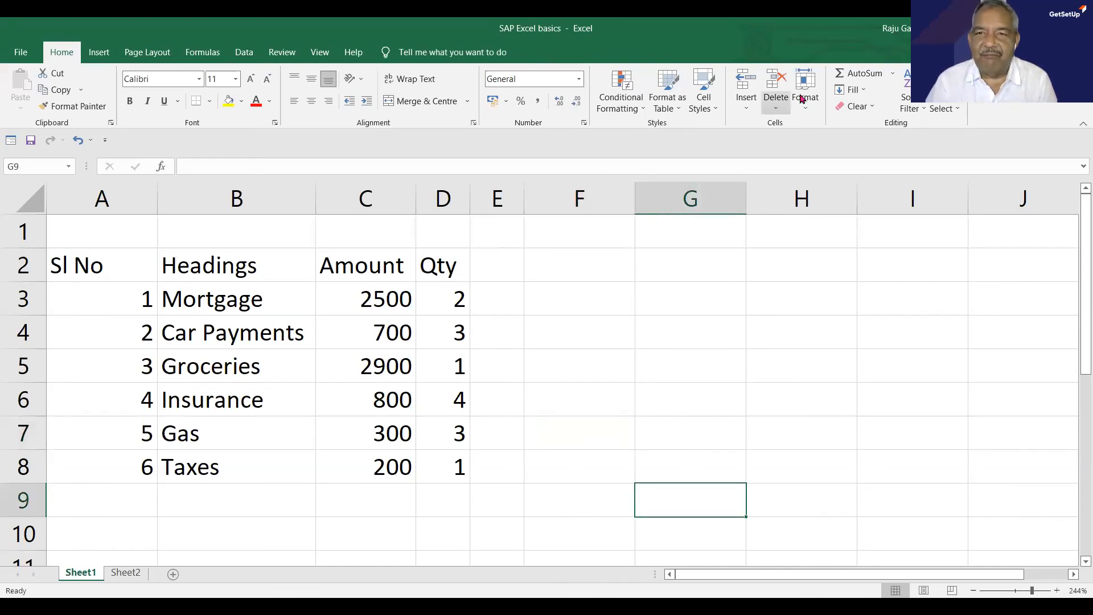